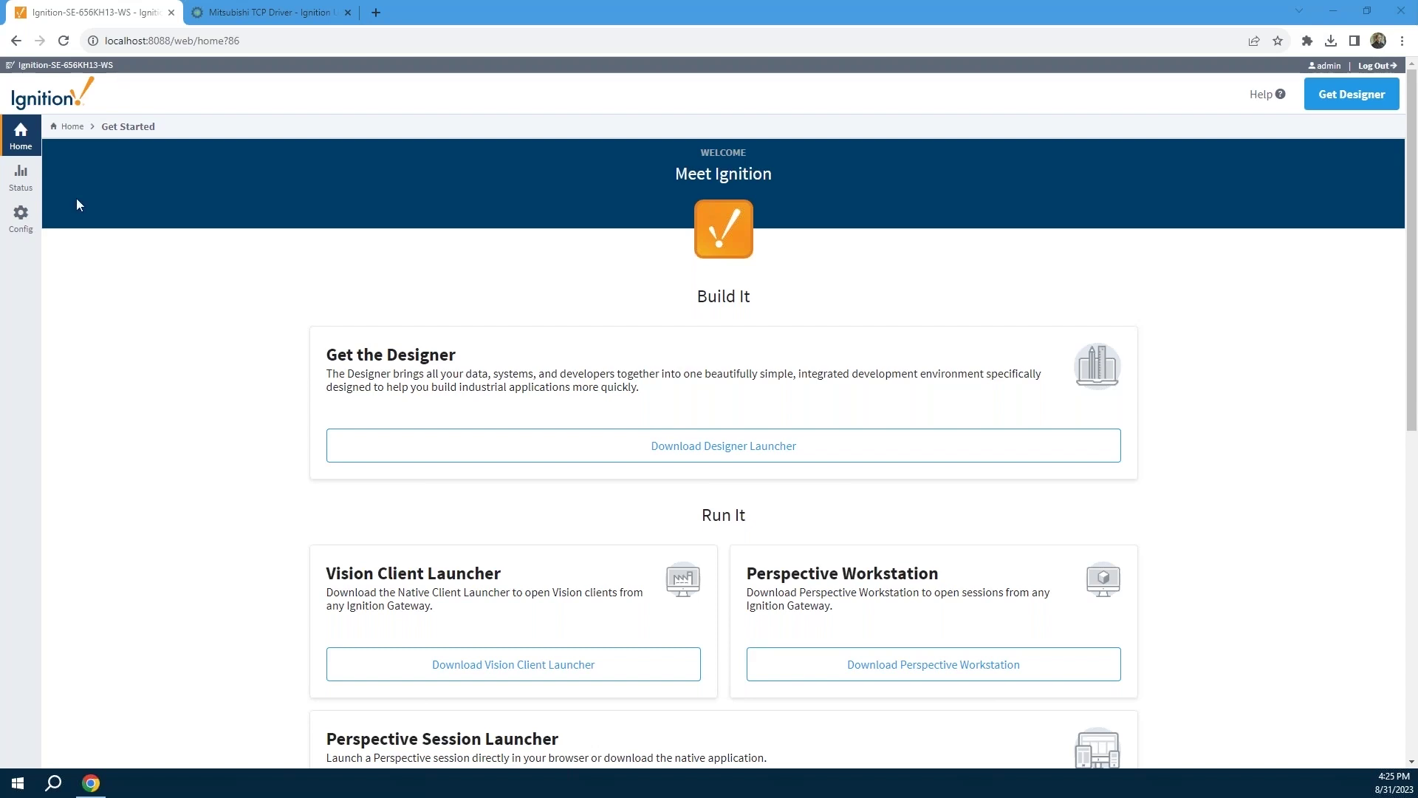
- Open the Gateway Config overview and scroll through its settings sections, from databases to Perspective
click(21, 218)
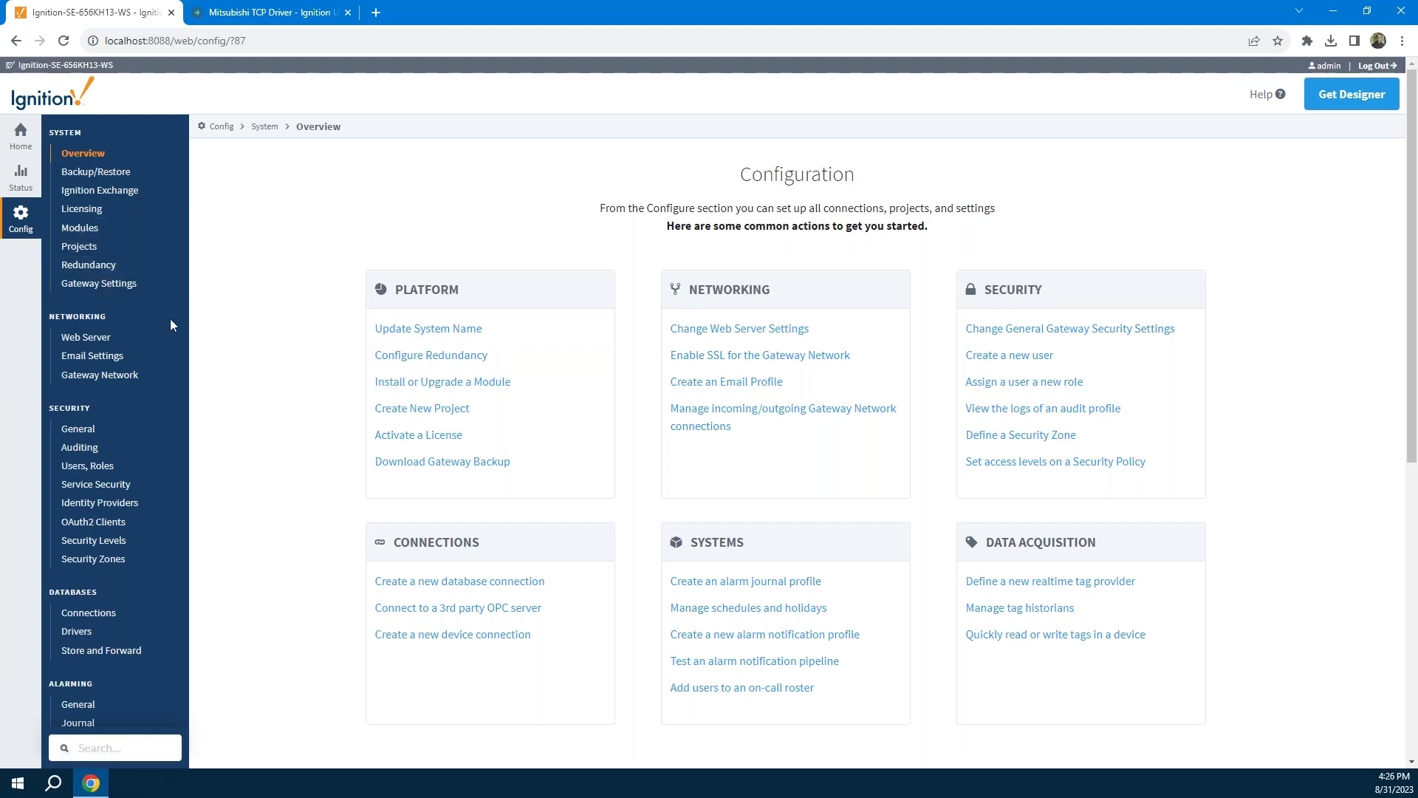
scroll(171, 333, down, 2)
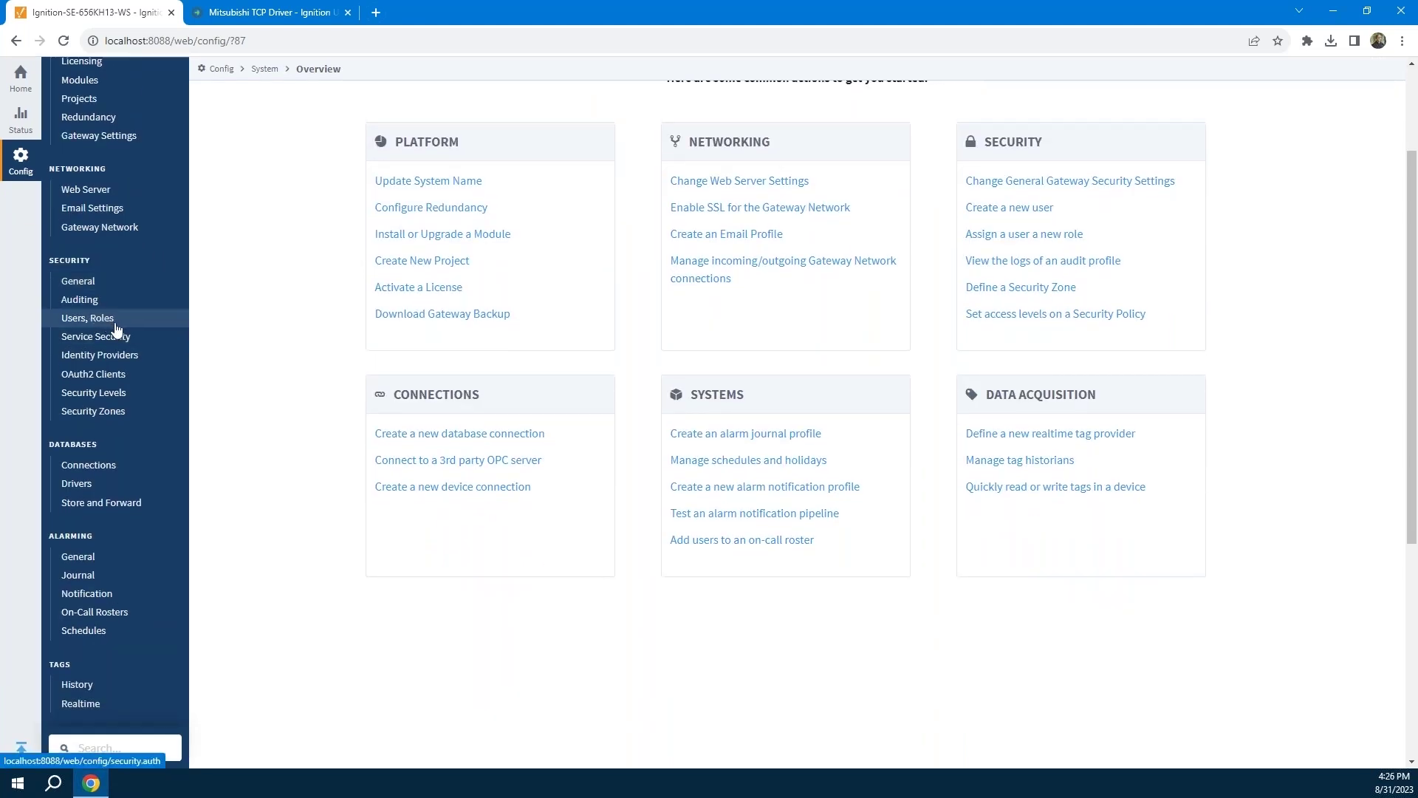
scroll(105, 295, down, 3)
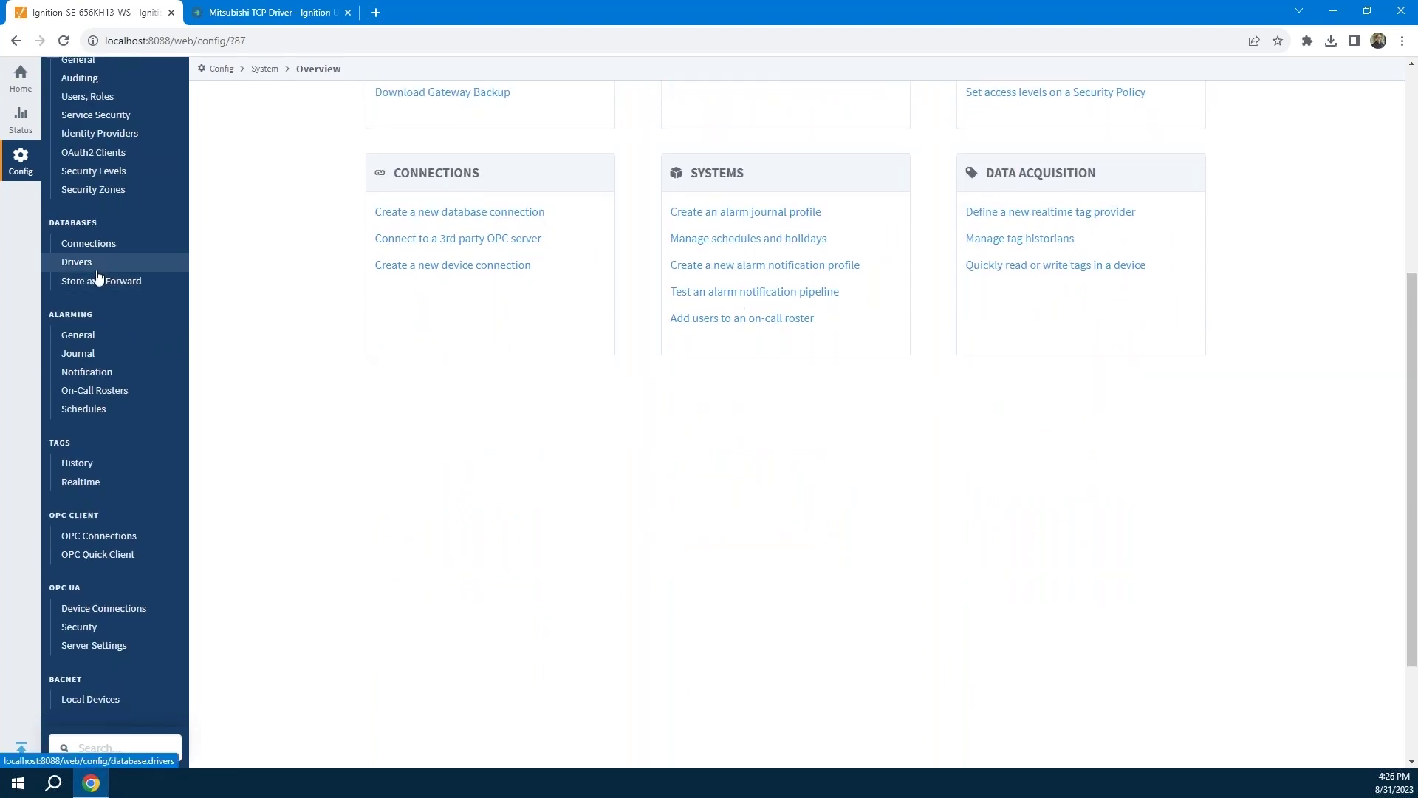
scroll(103, 273, down, 2)
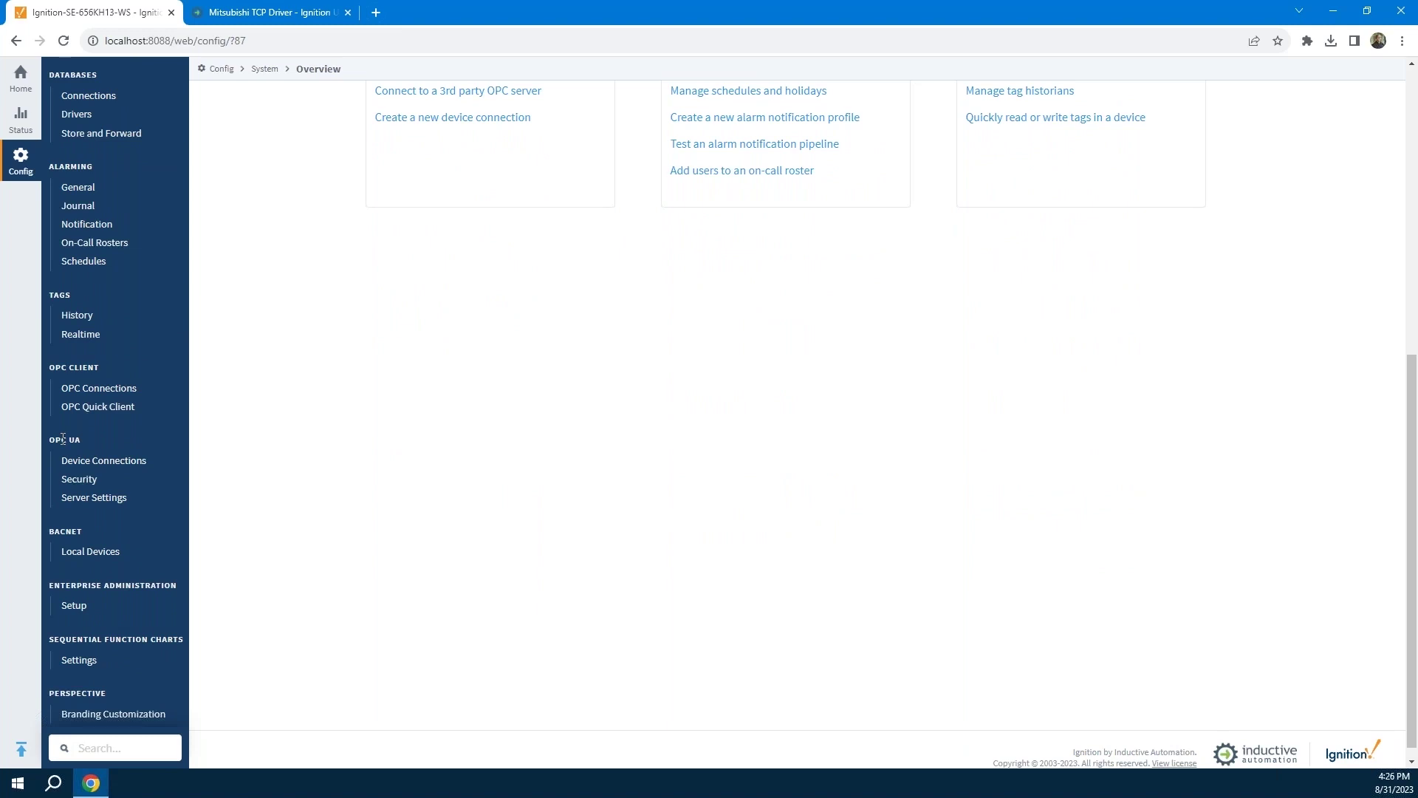
- Show the OPC UA Devices list with CLX, FX3U-32M, MLX and Sample_Device
click(109, 464)
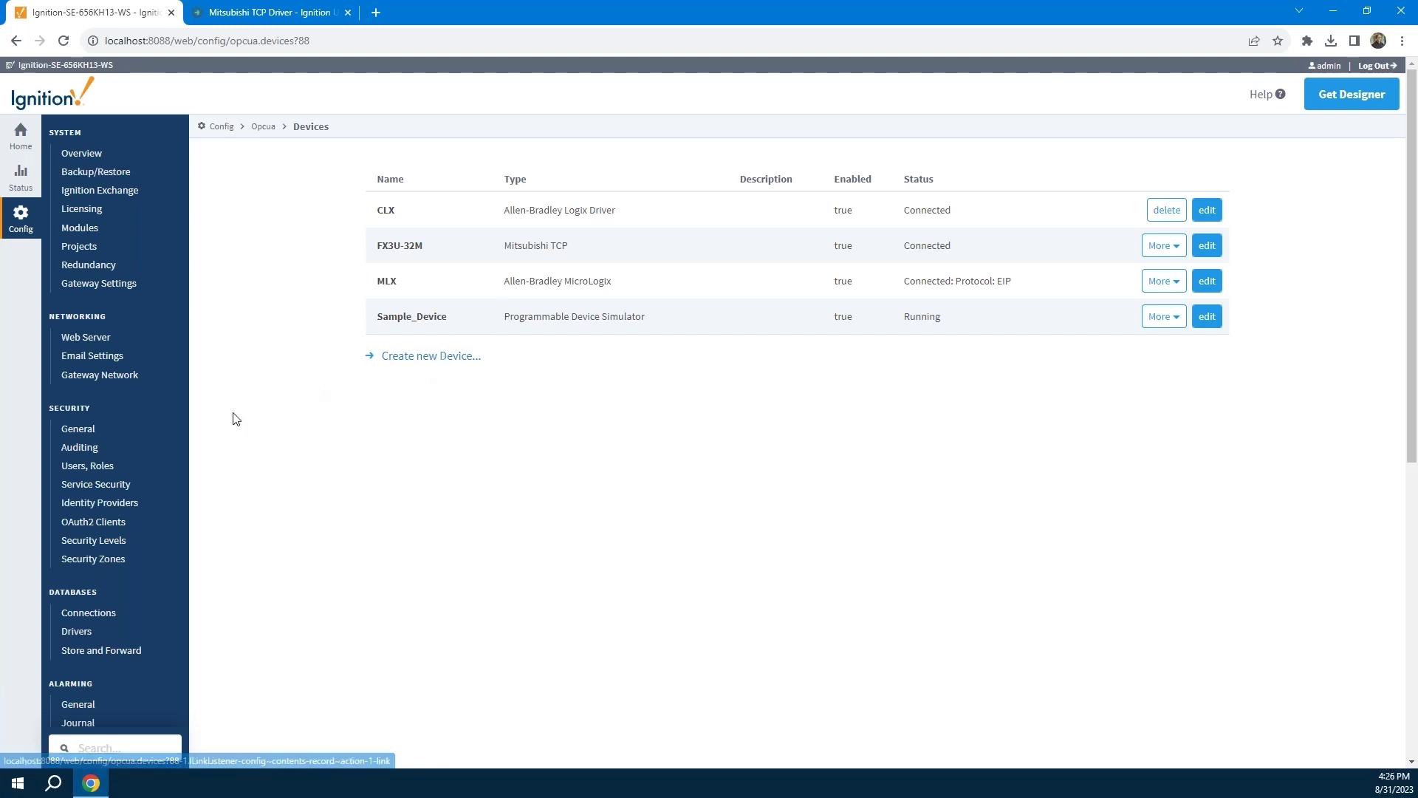
scroll(143, 452, down, 3)
scroll(143, 454, down, 4)
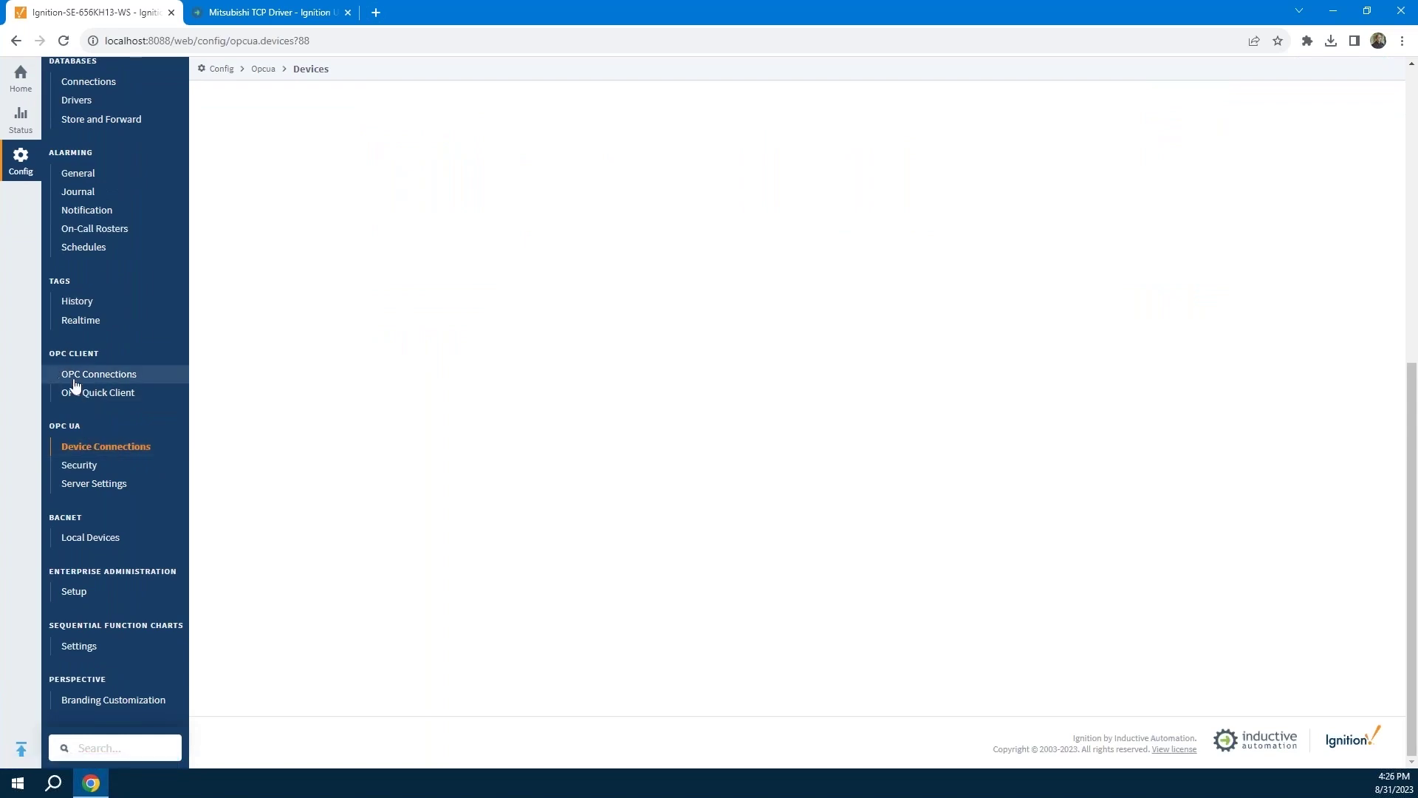
- In OPC Quick Client, expand Ignition OPC UA Server > Devices > [FX3U-32M]
click(93, 395)
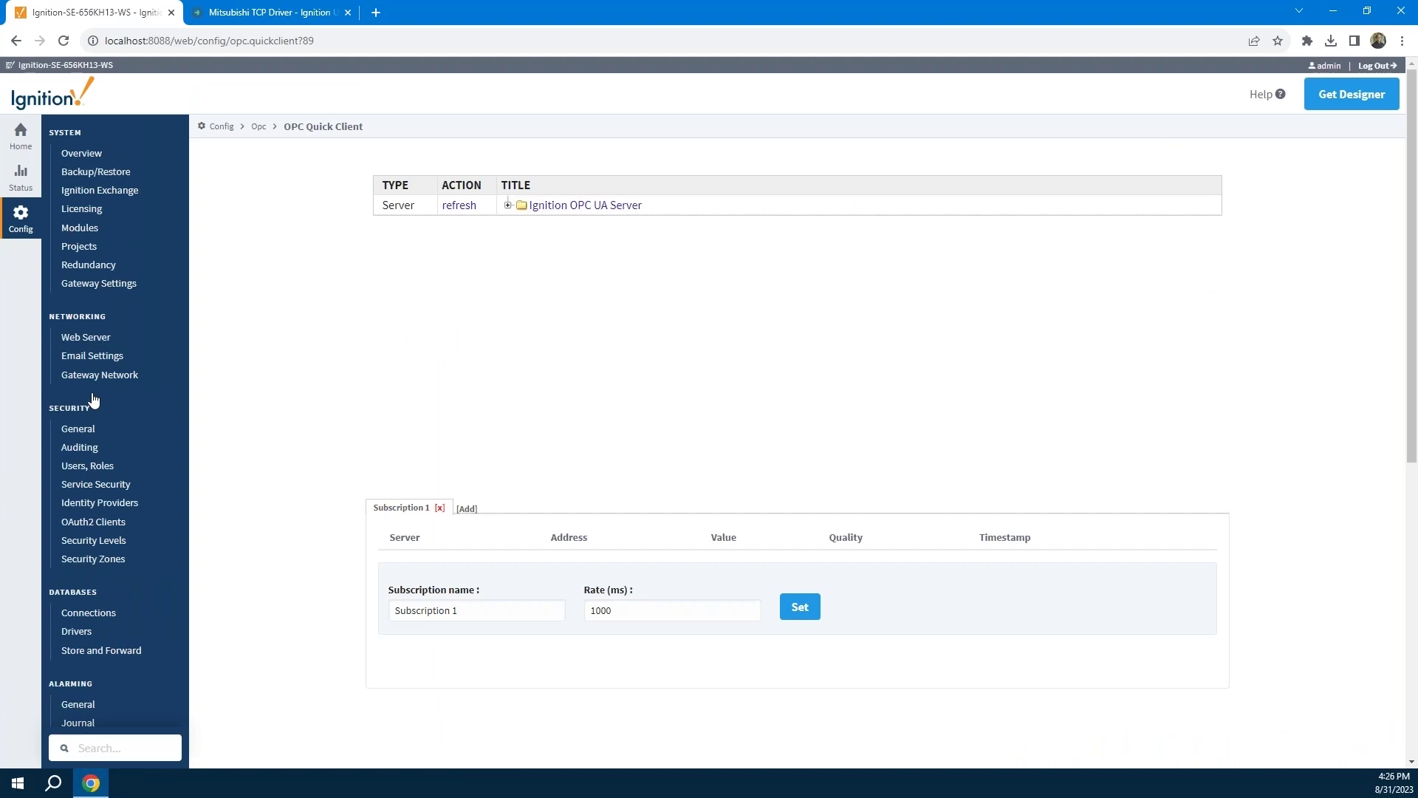
click(509, 205)
click(521, 224)
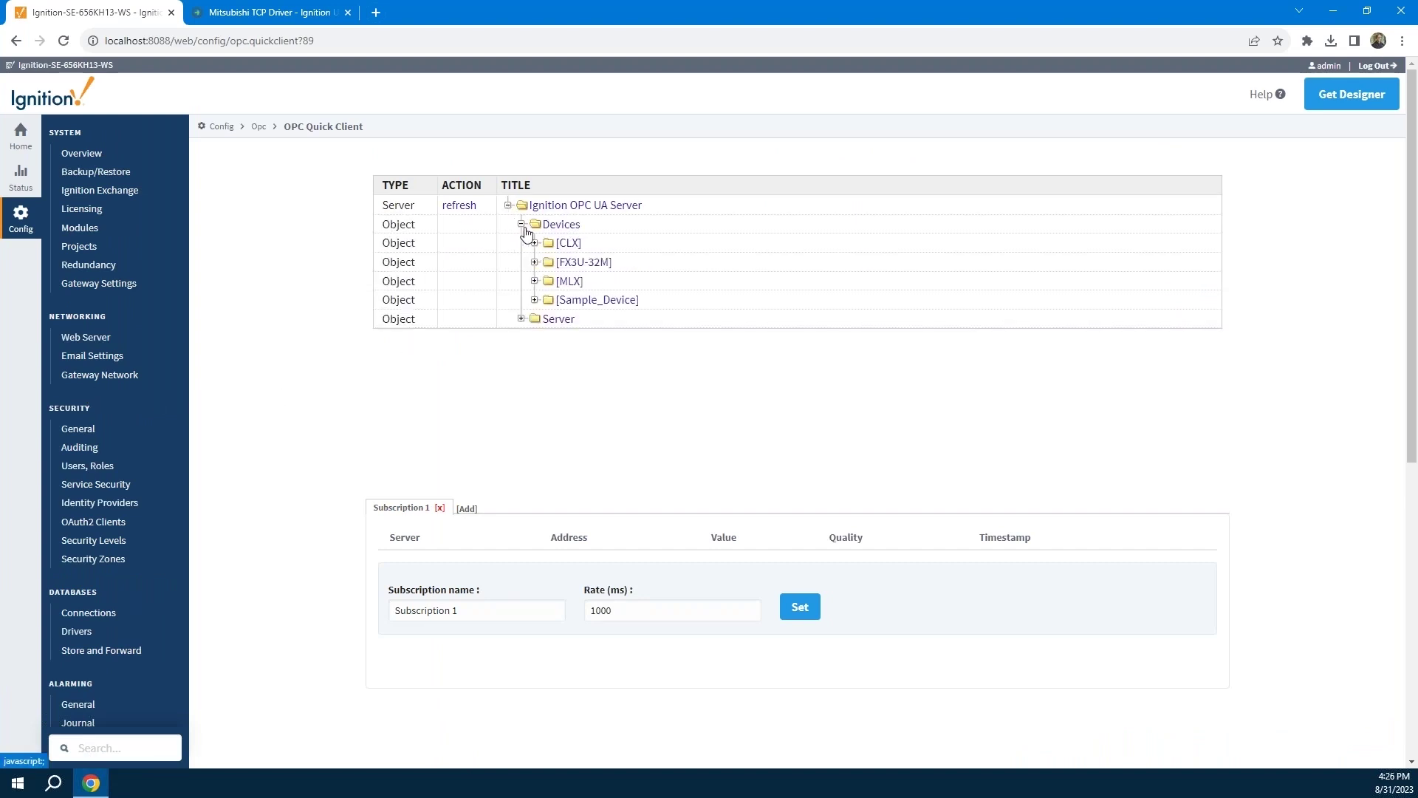
click(535, 264)
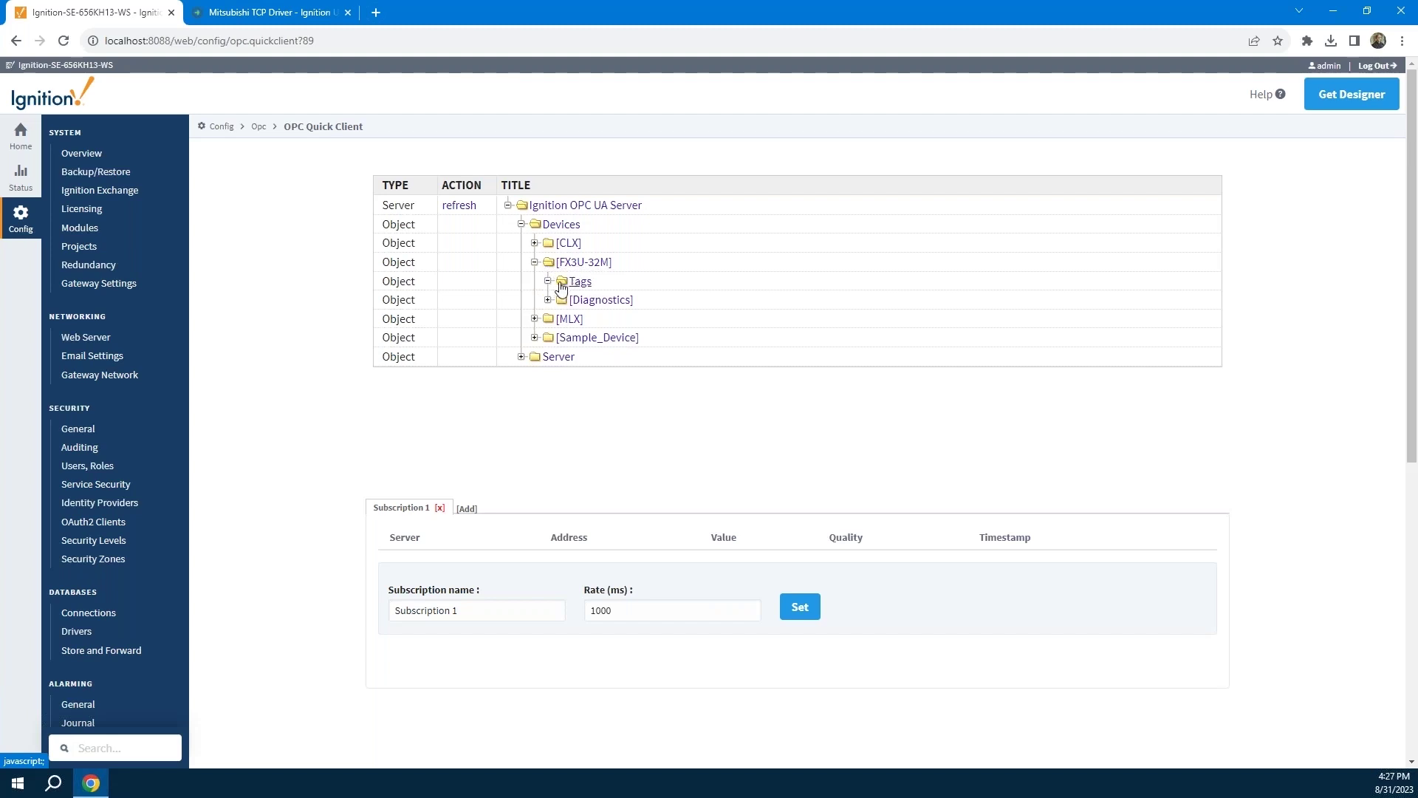
- Peek into [CLX] Controller:Global, then reopen [FX3U-32M] and its Tags folder
click(535, 244)
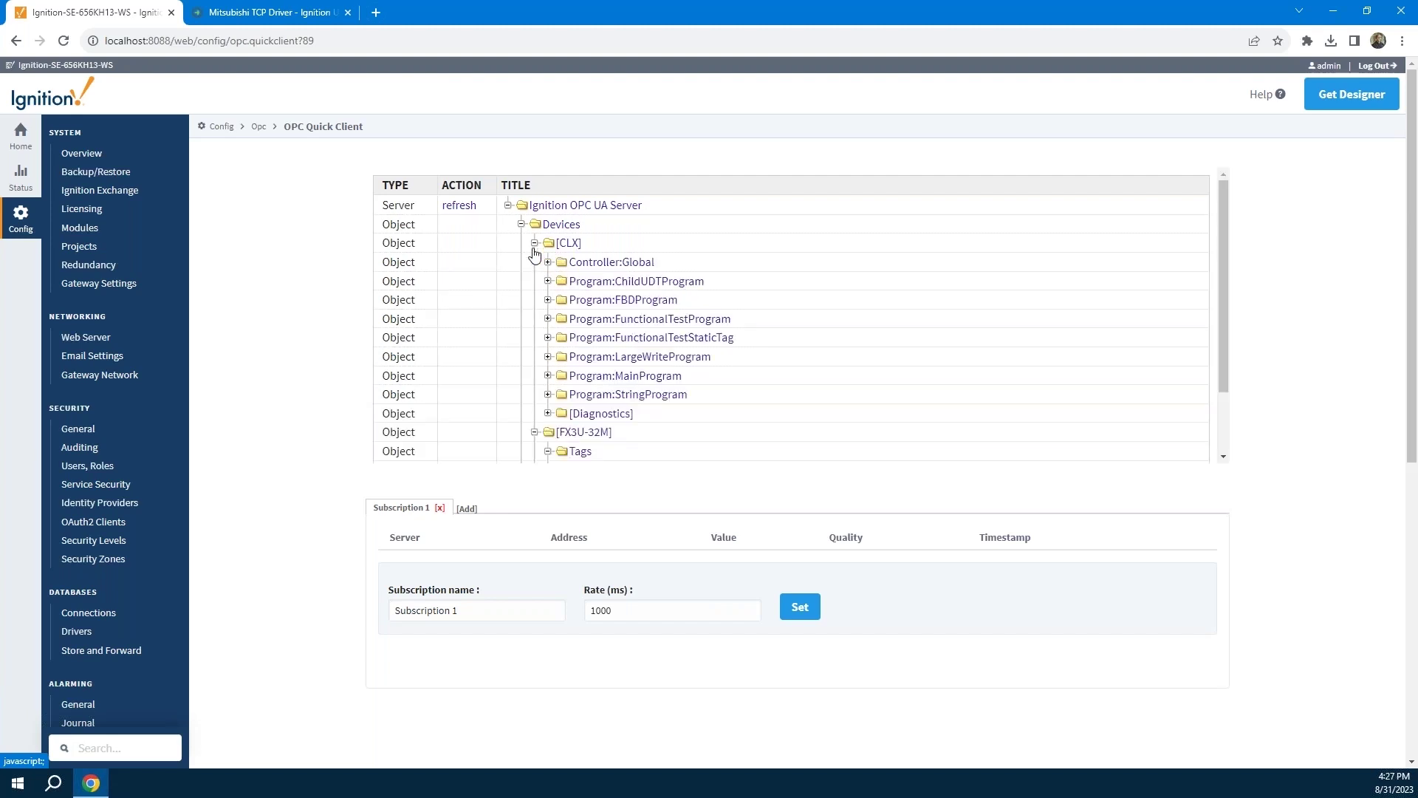
click(547, 263)
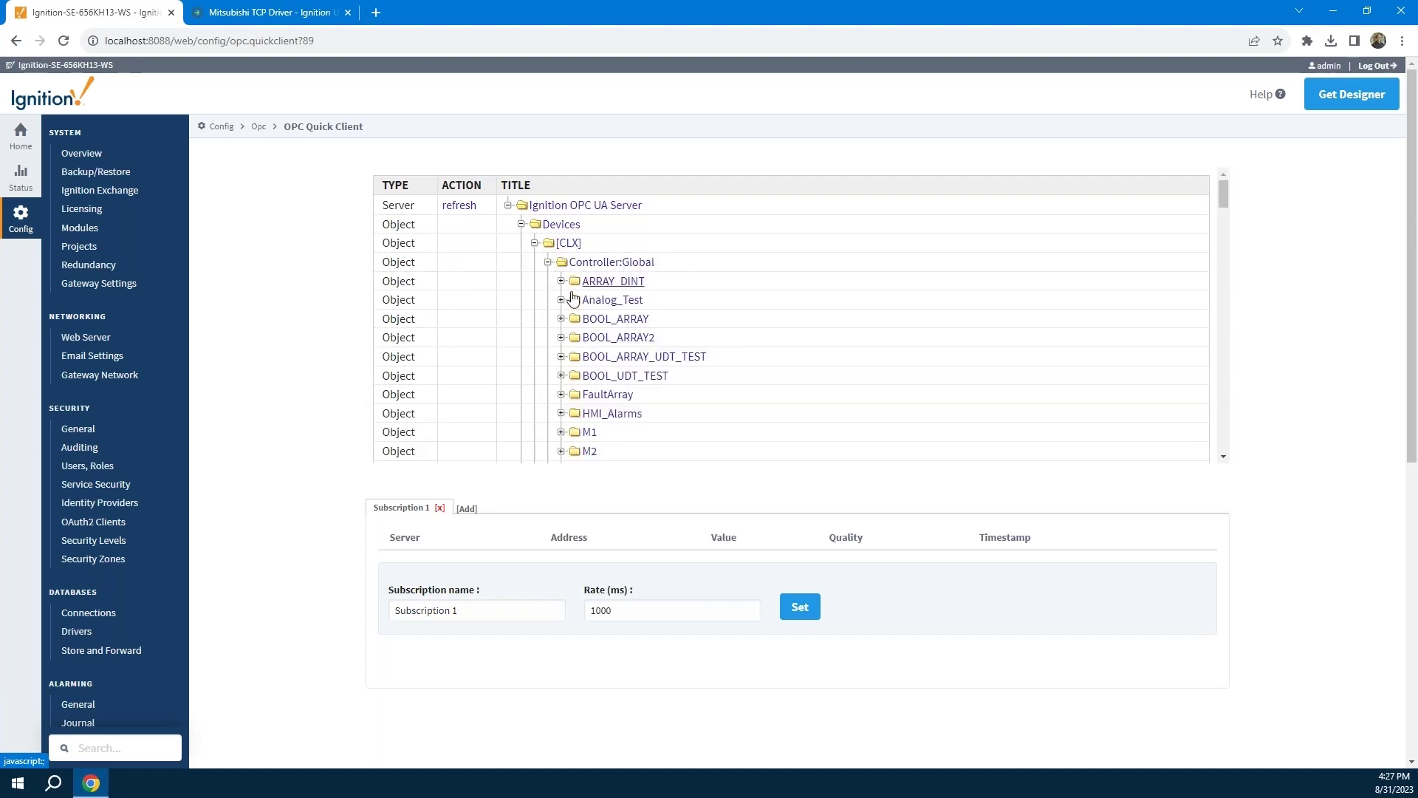
click(548, 263)
click(534, 243)
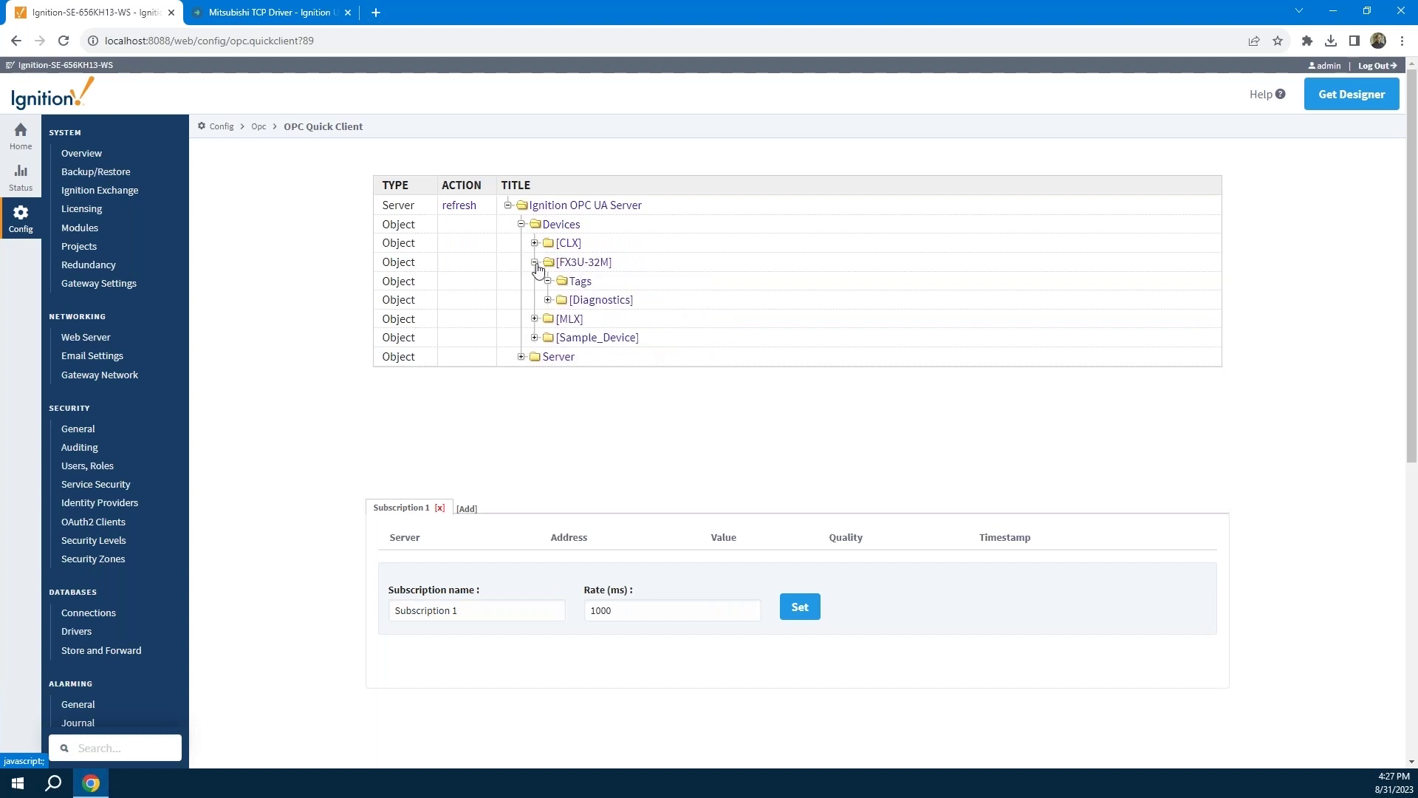
click(534, 262)
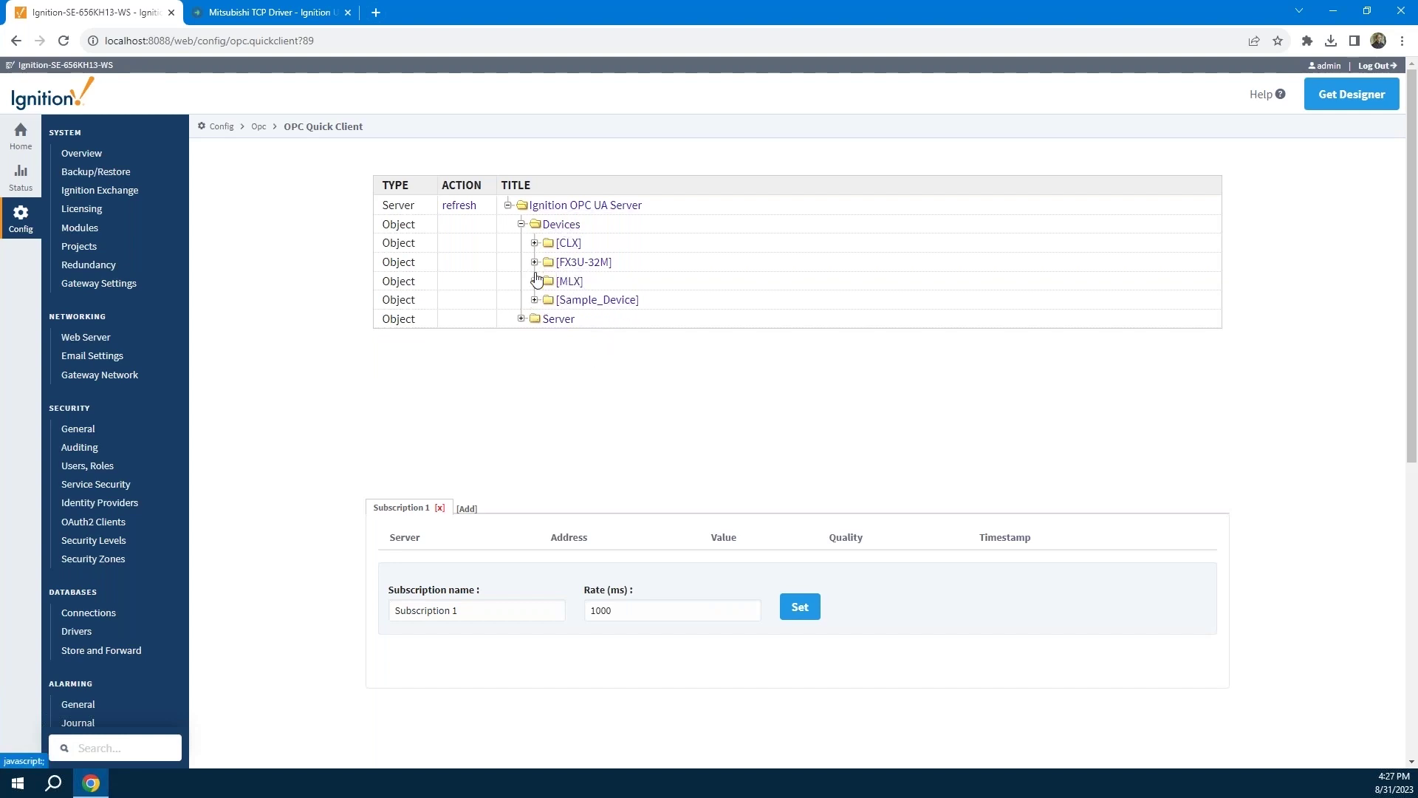
click(534, 263)
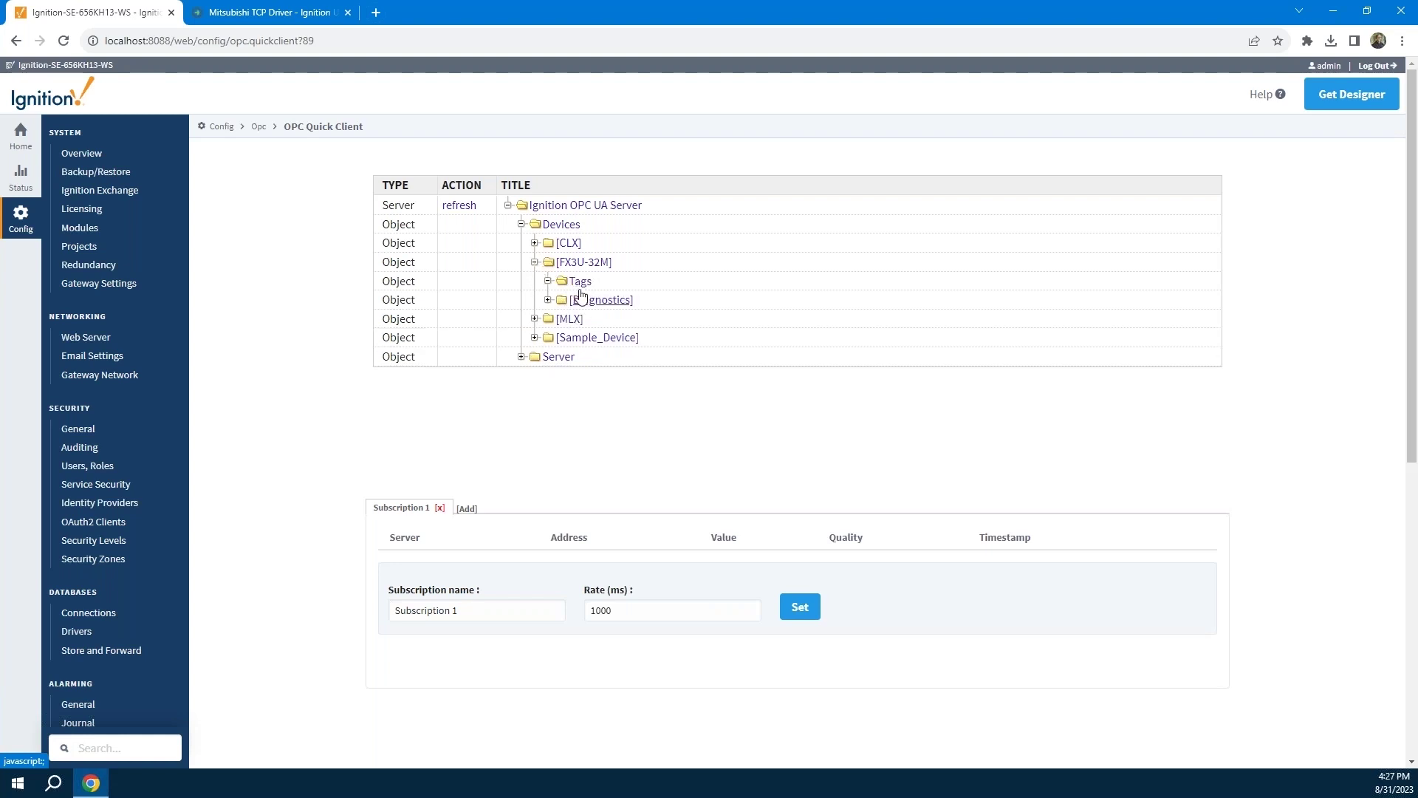
click(548, 282)
scroll(113, 322, down, 7)
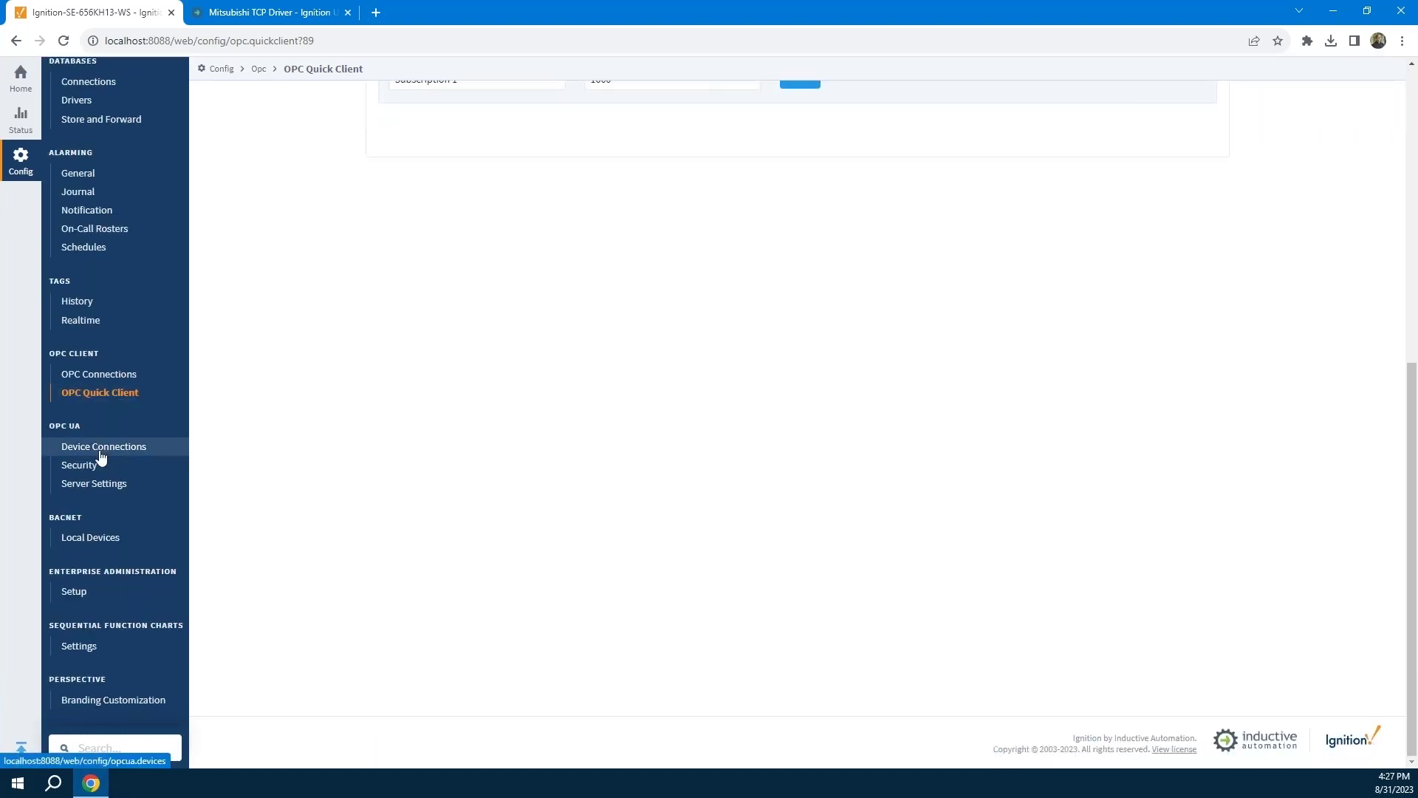
- Start a new device connection using the Mitsubishi TCP driver
click(102, 449)
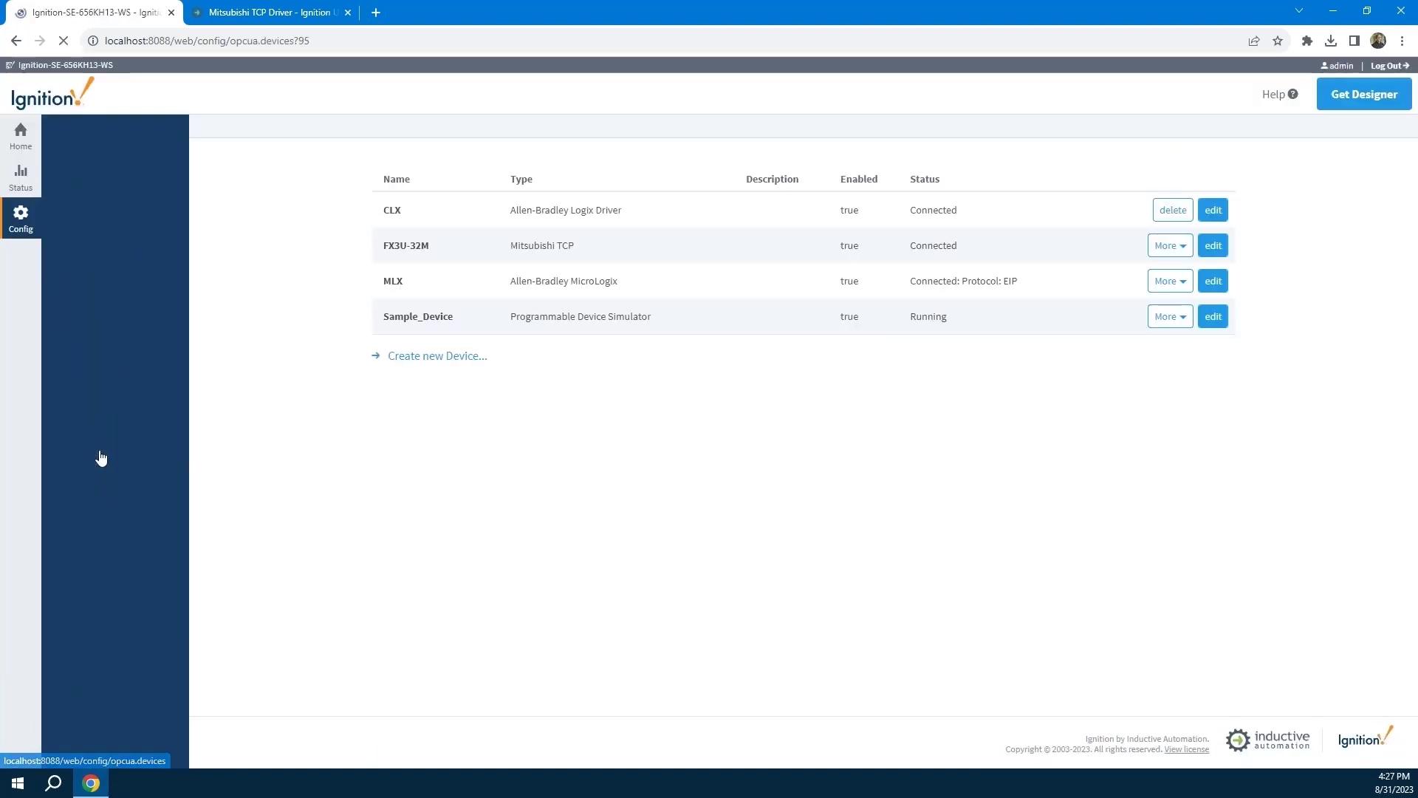
click(441, 357)
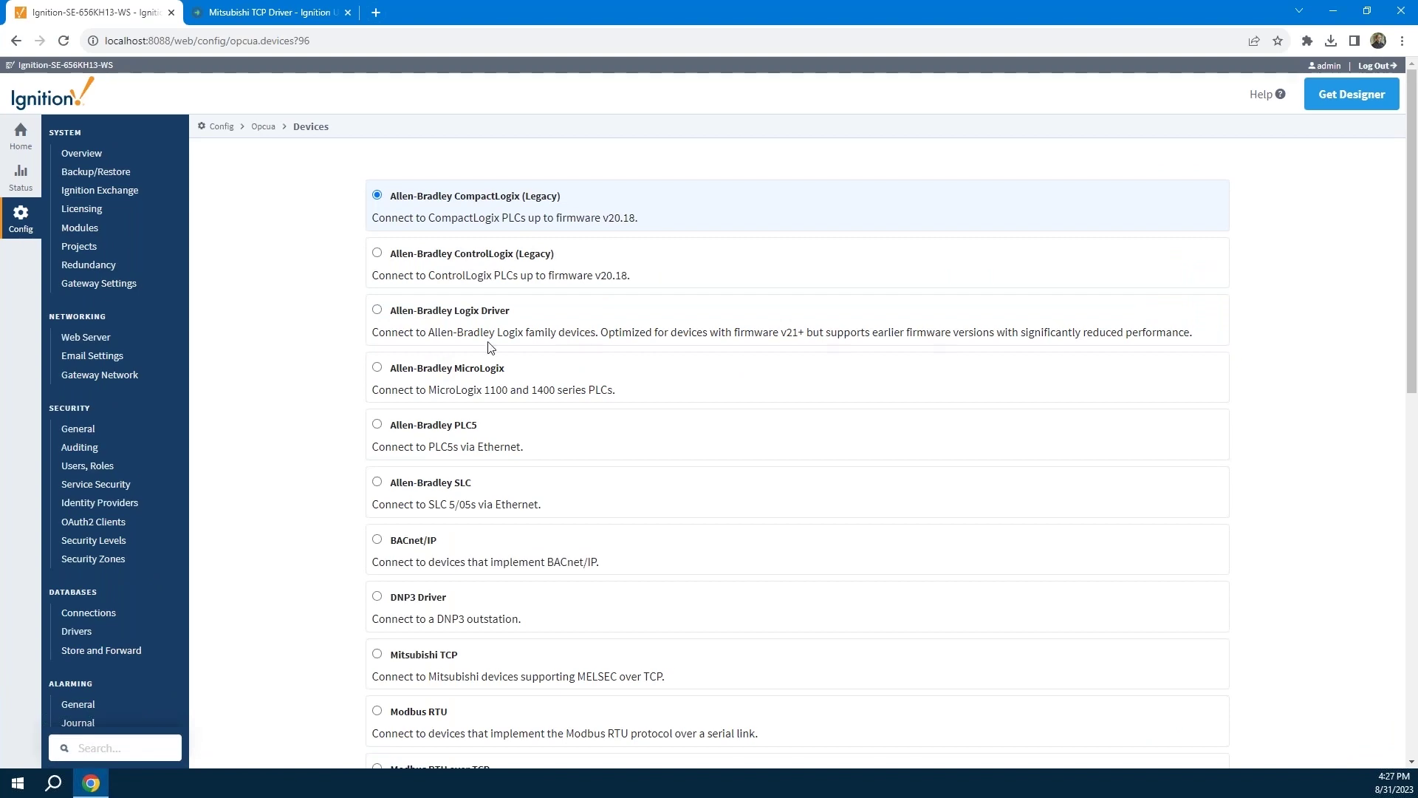
scroll(491, 347, down, 2)
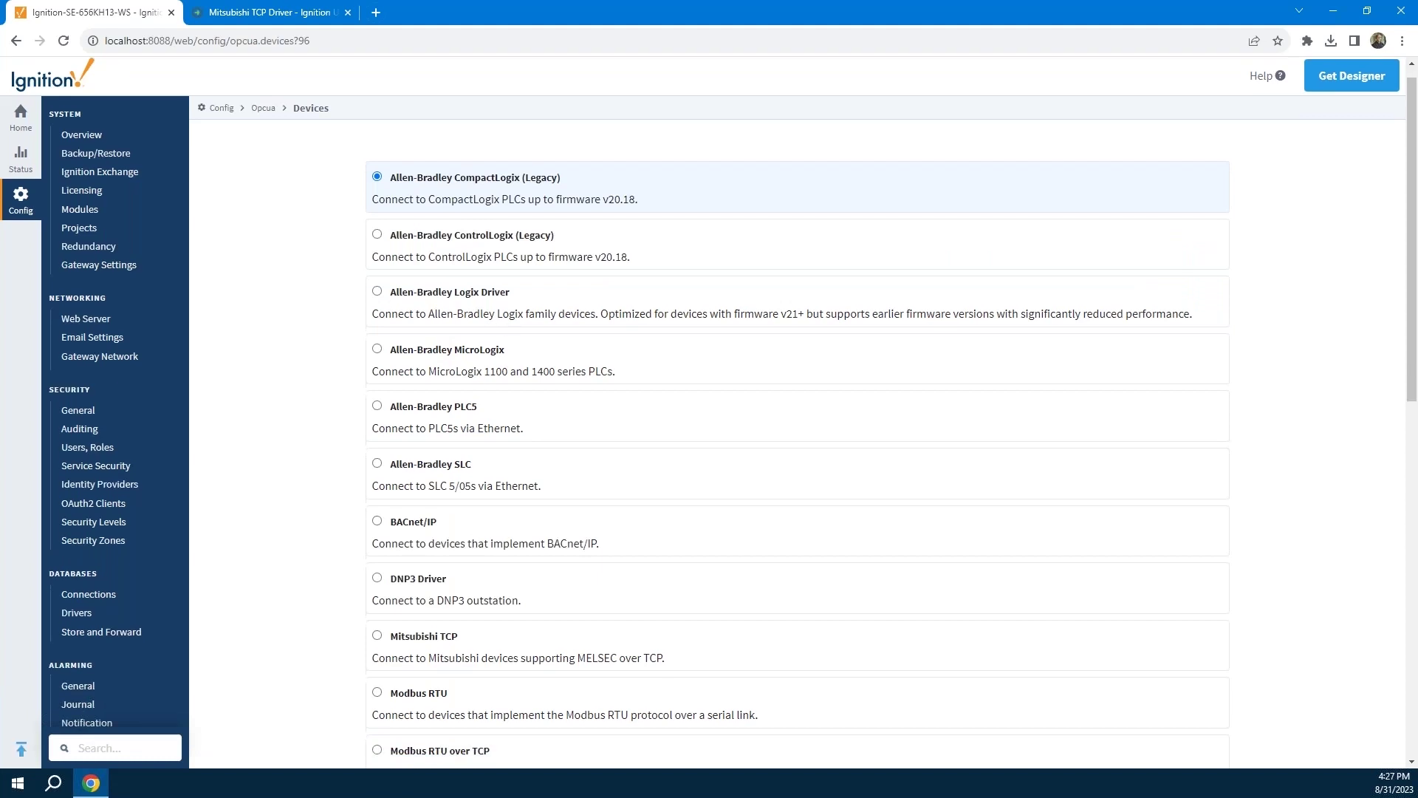
click(378, 508)
scroll(938, 475, down, 3)
scroll(938, 477, down, 5)
click(810, 692)
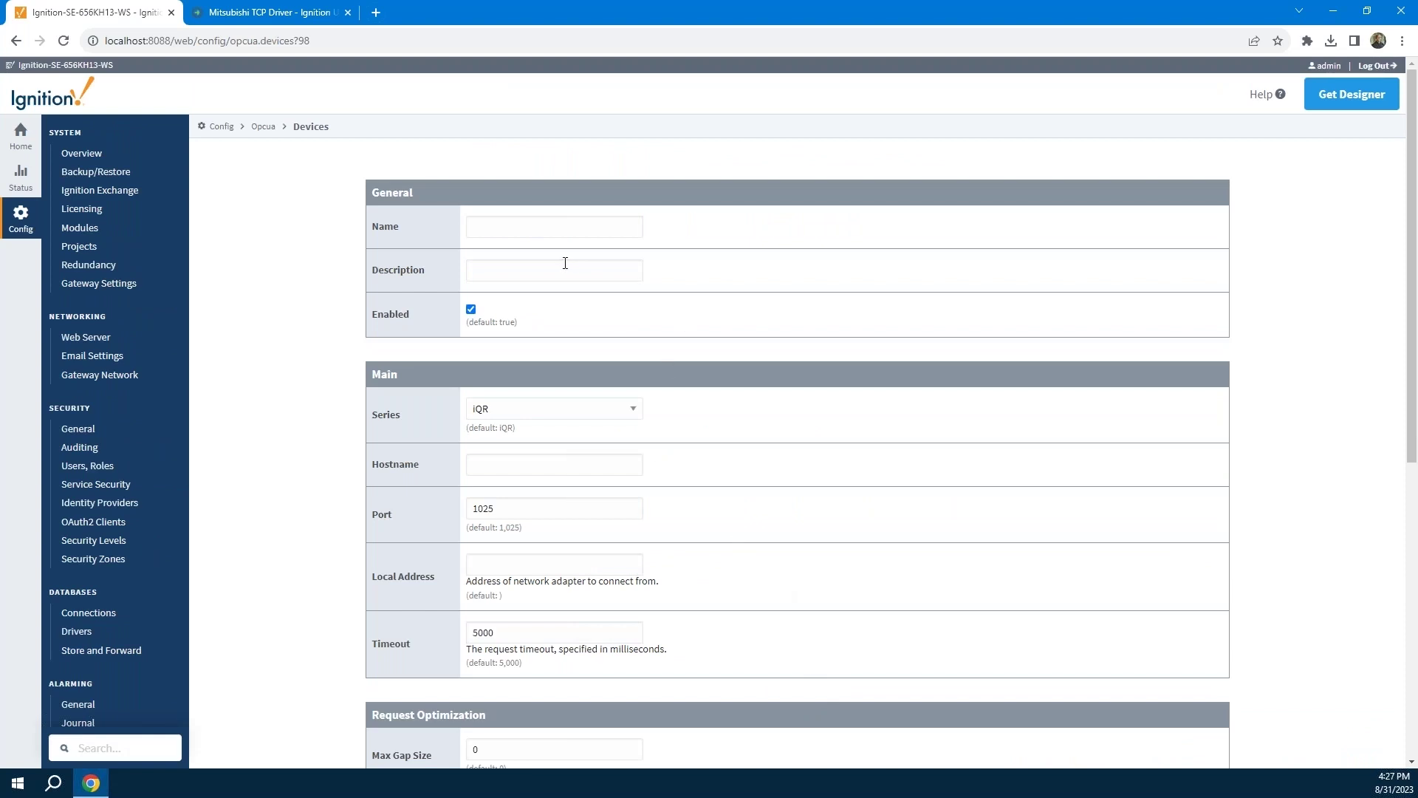
- Name the device RO1 CPU, keep series iQR, and set hostname 10.20.4.25
click(499, 226)
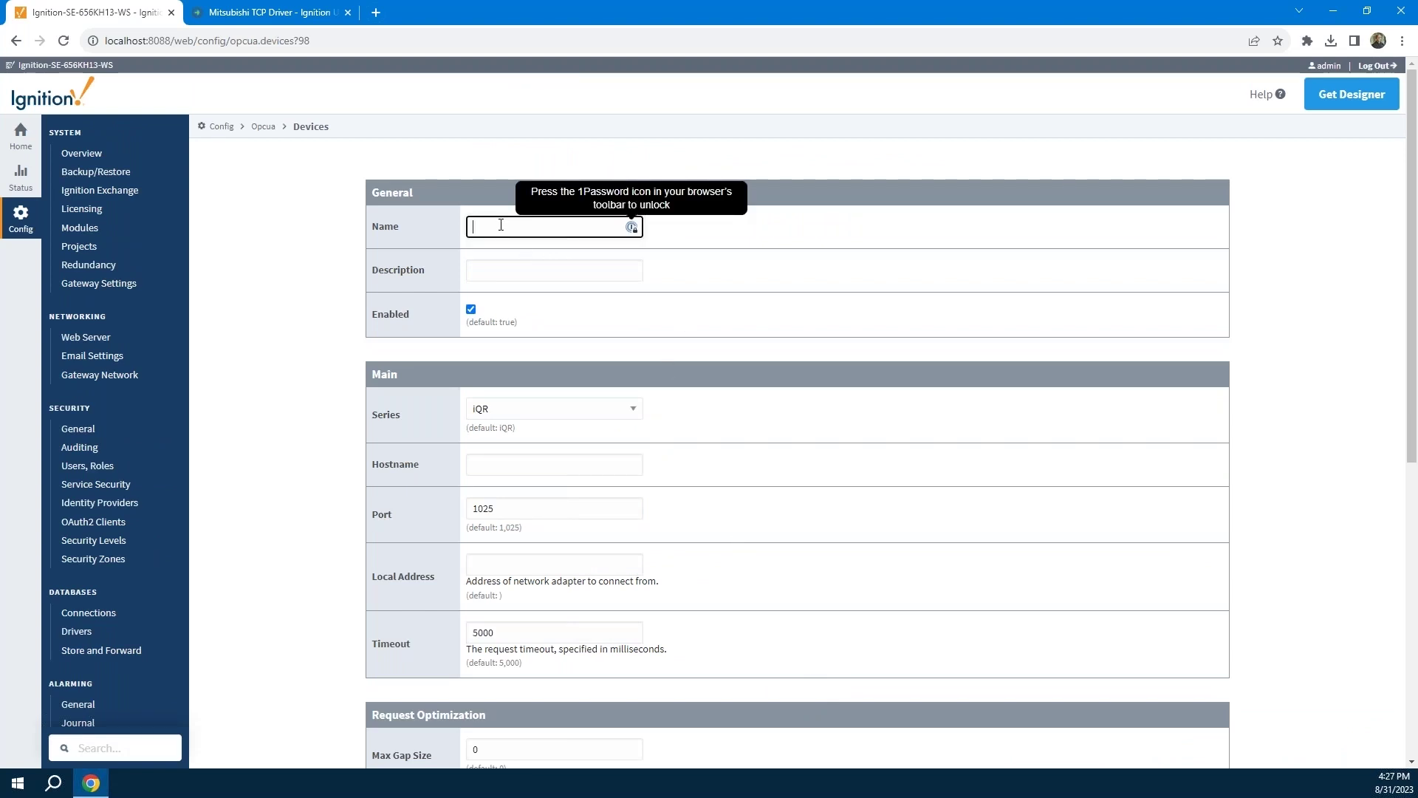
text(RO)
text(1 CR)
text(U)
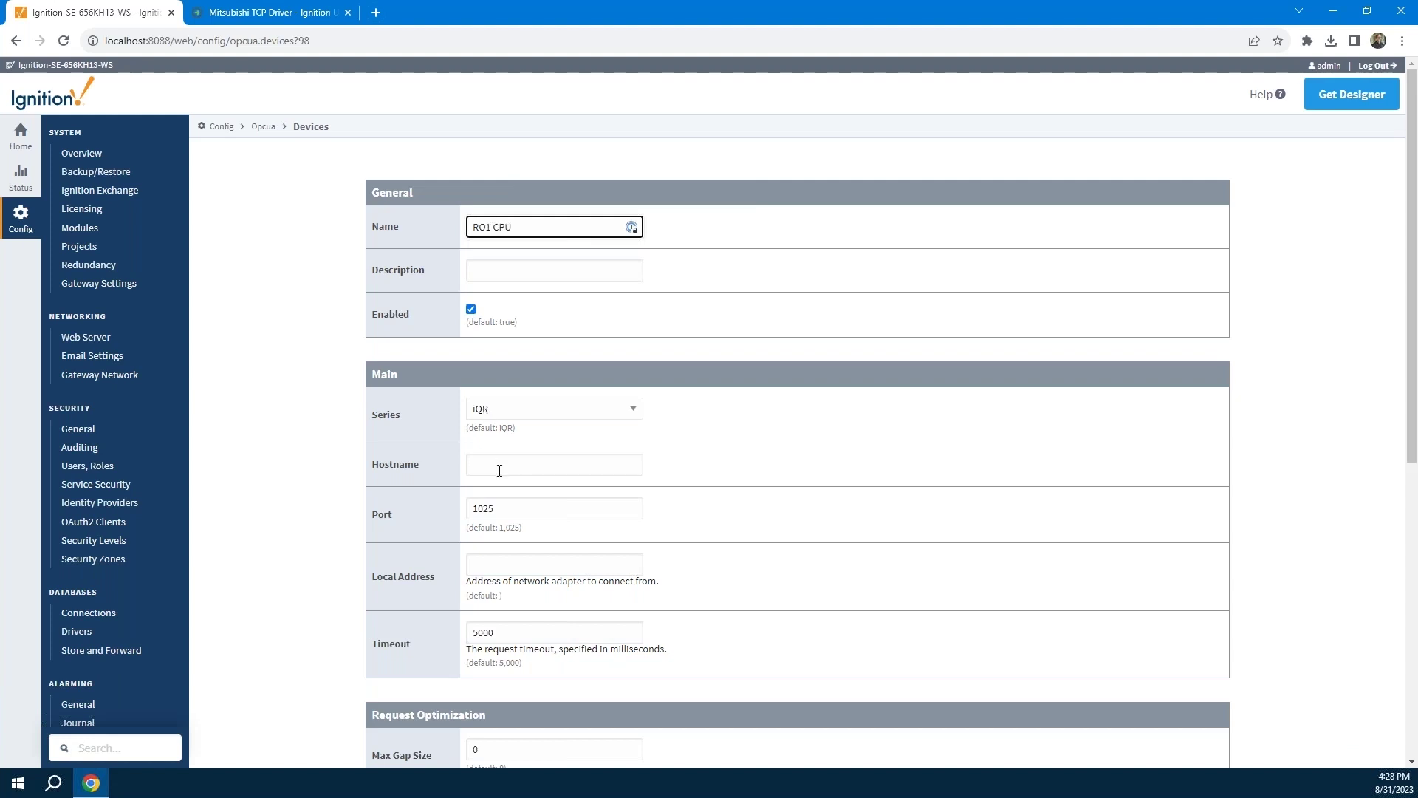
click(517, 410)
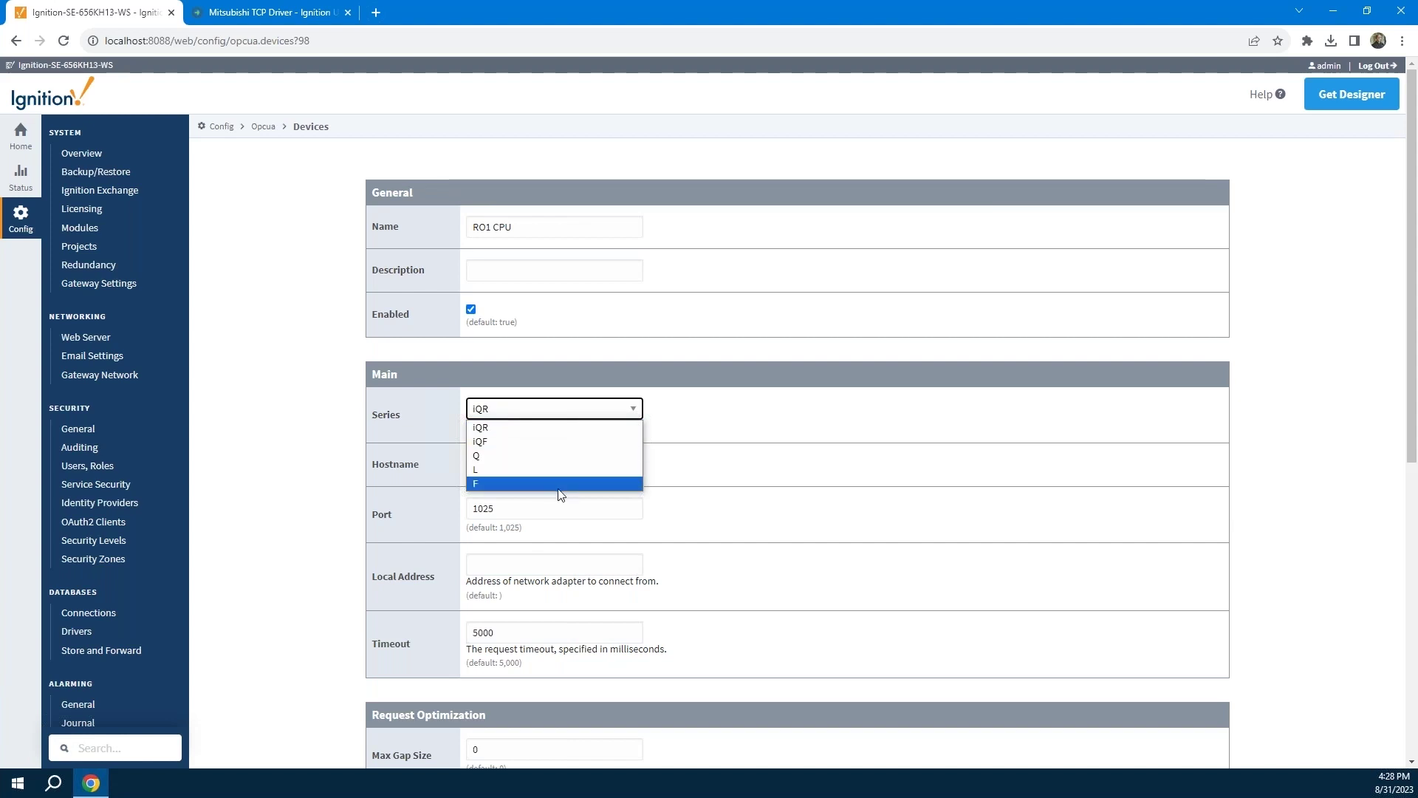
click(753, 414)
click(526, 465)
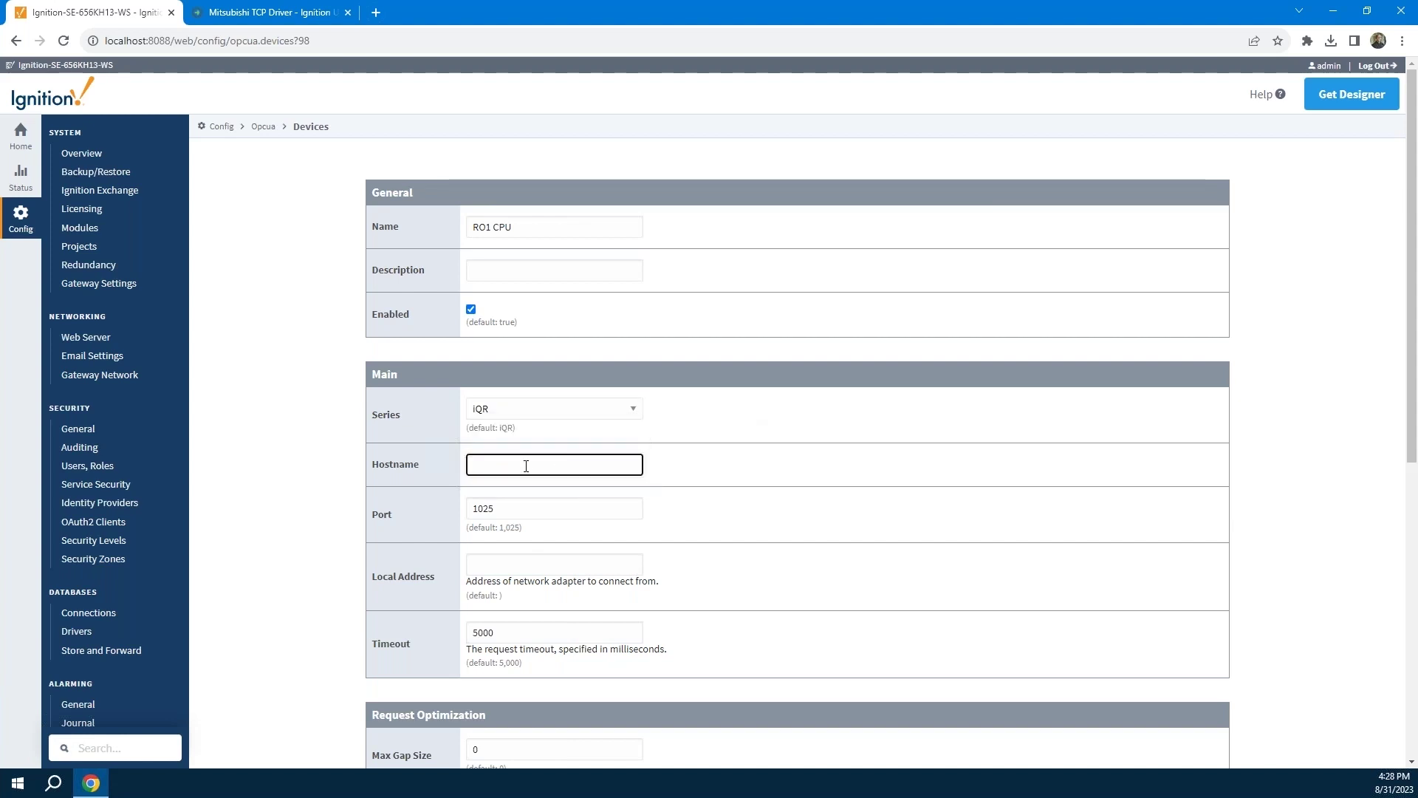
text(10.20.4.25)
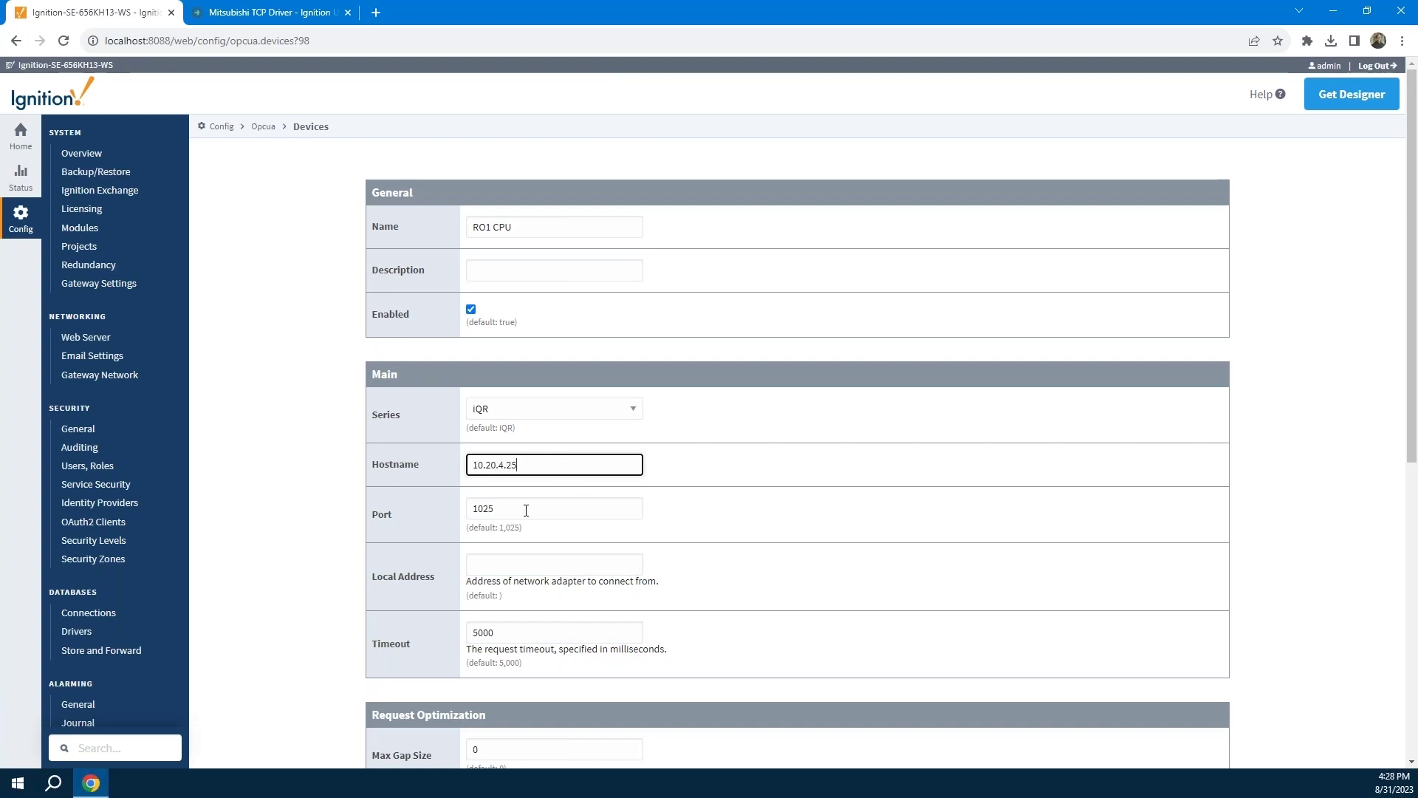
- Change the port from 1025 to 1030 and create the device
click(526, 510)
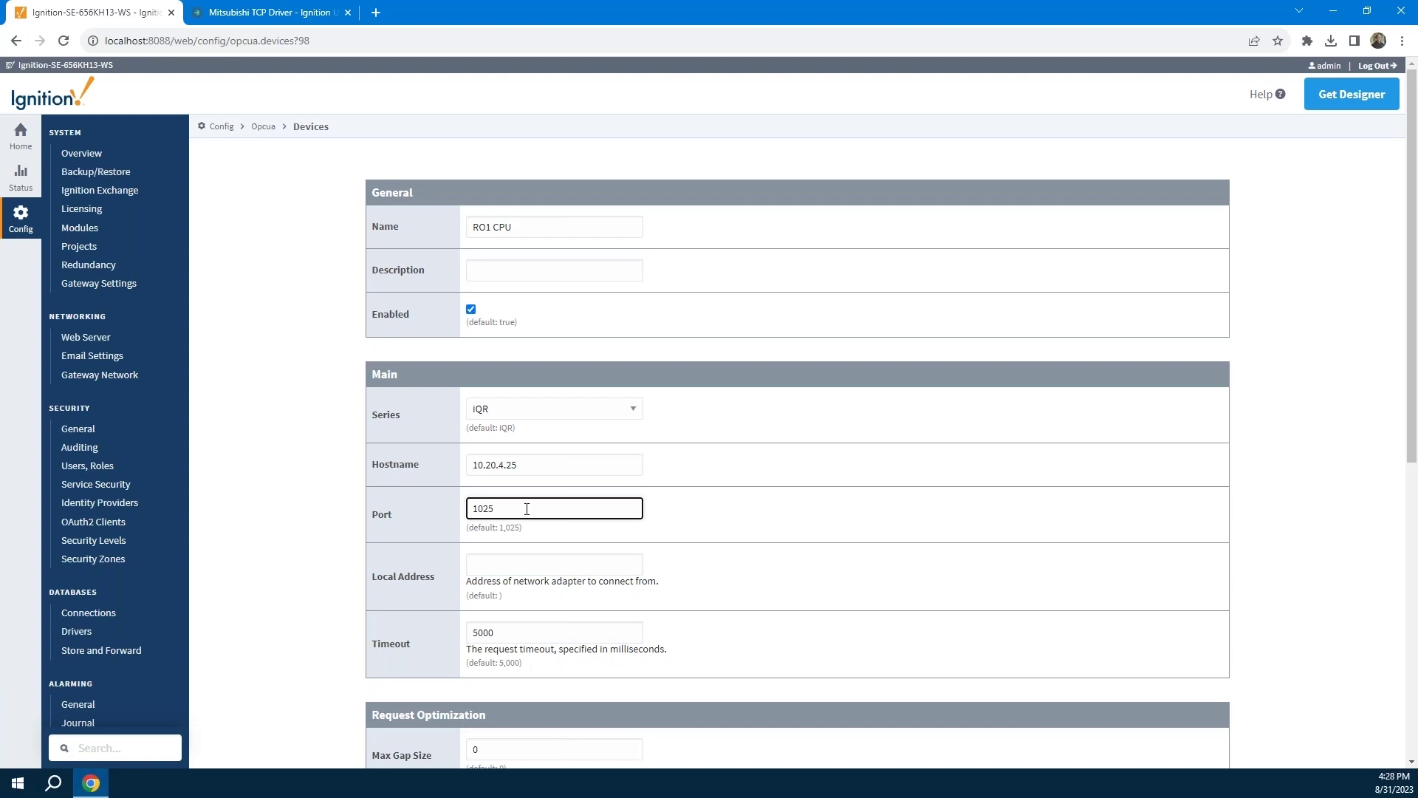
key(BackSpace)
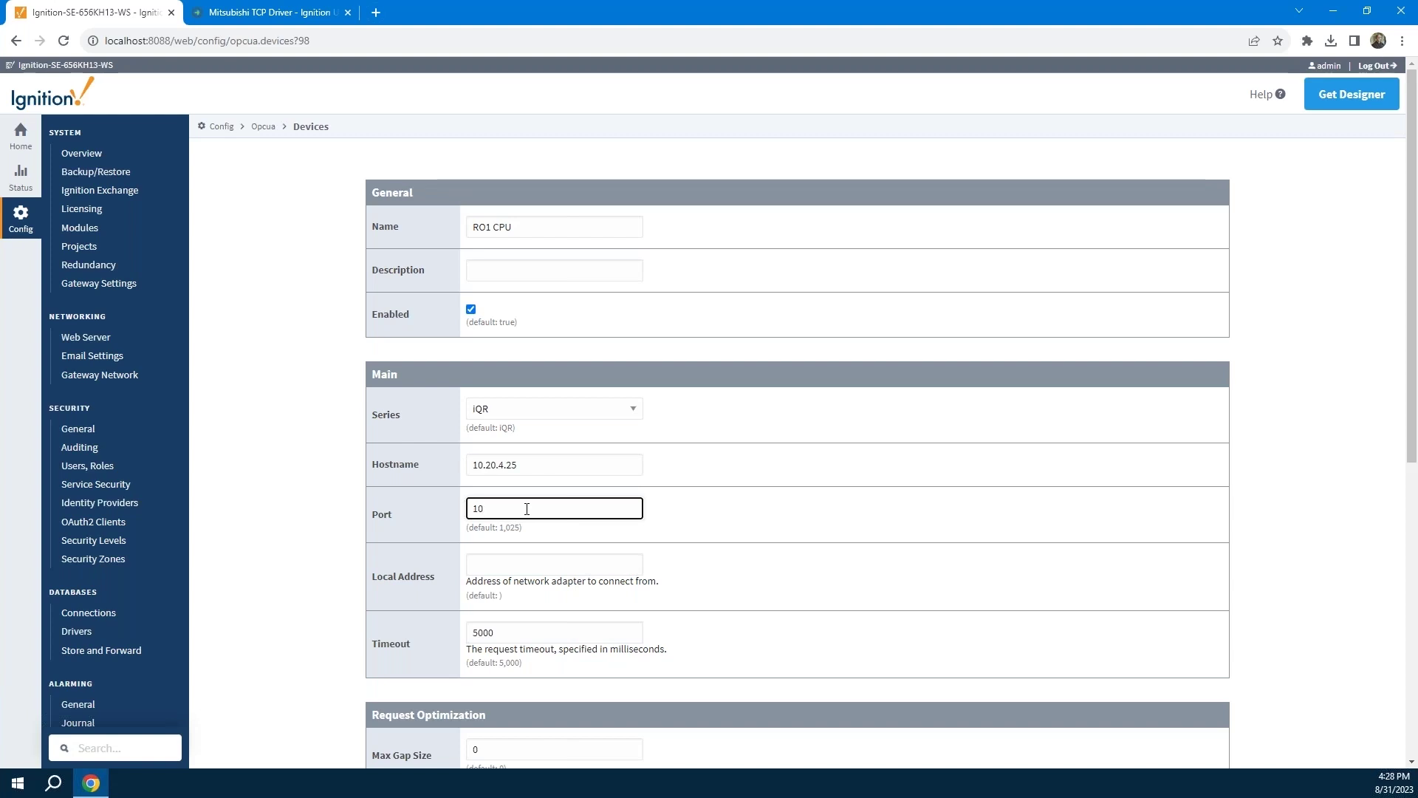
text(30)
click(746, 518)
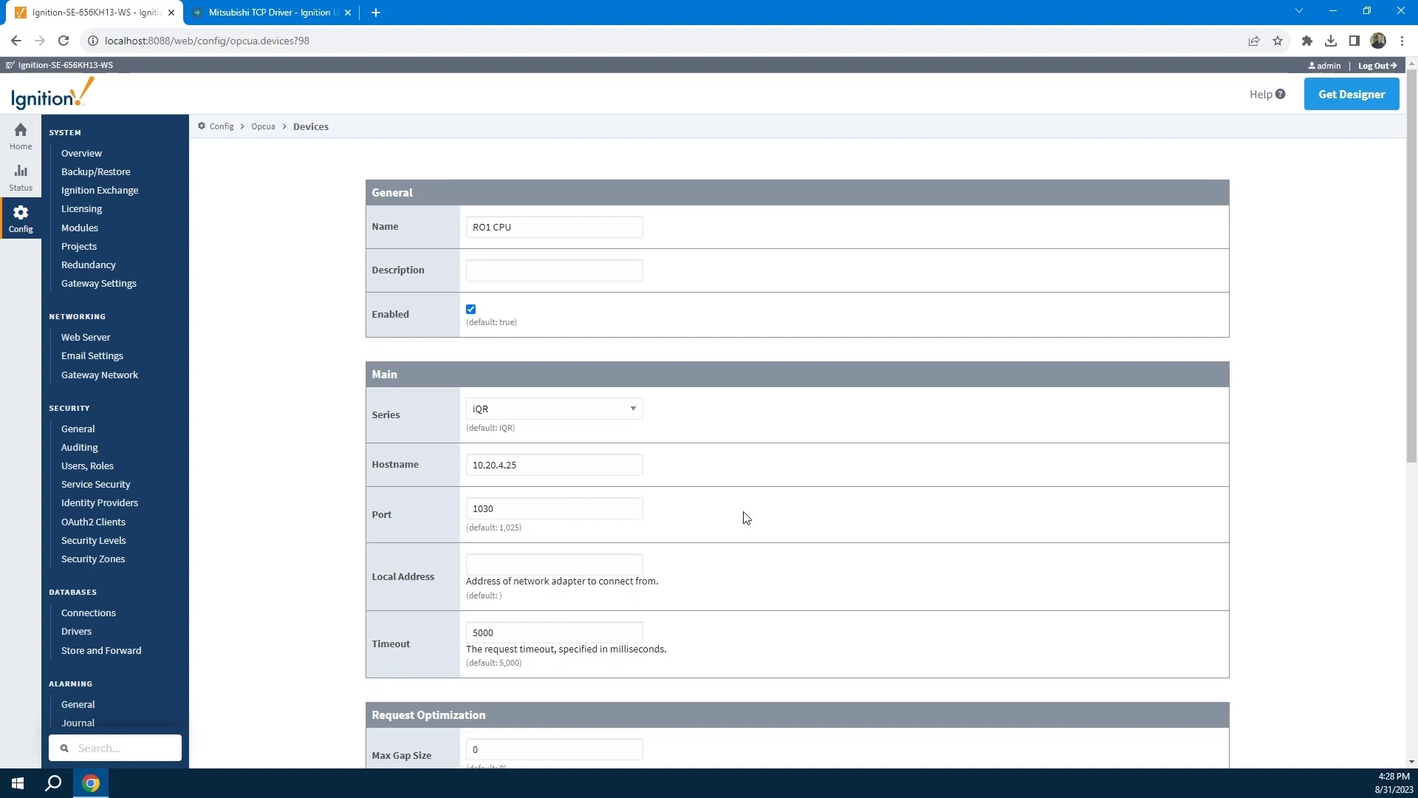
scroll(746, 517, down, 2)
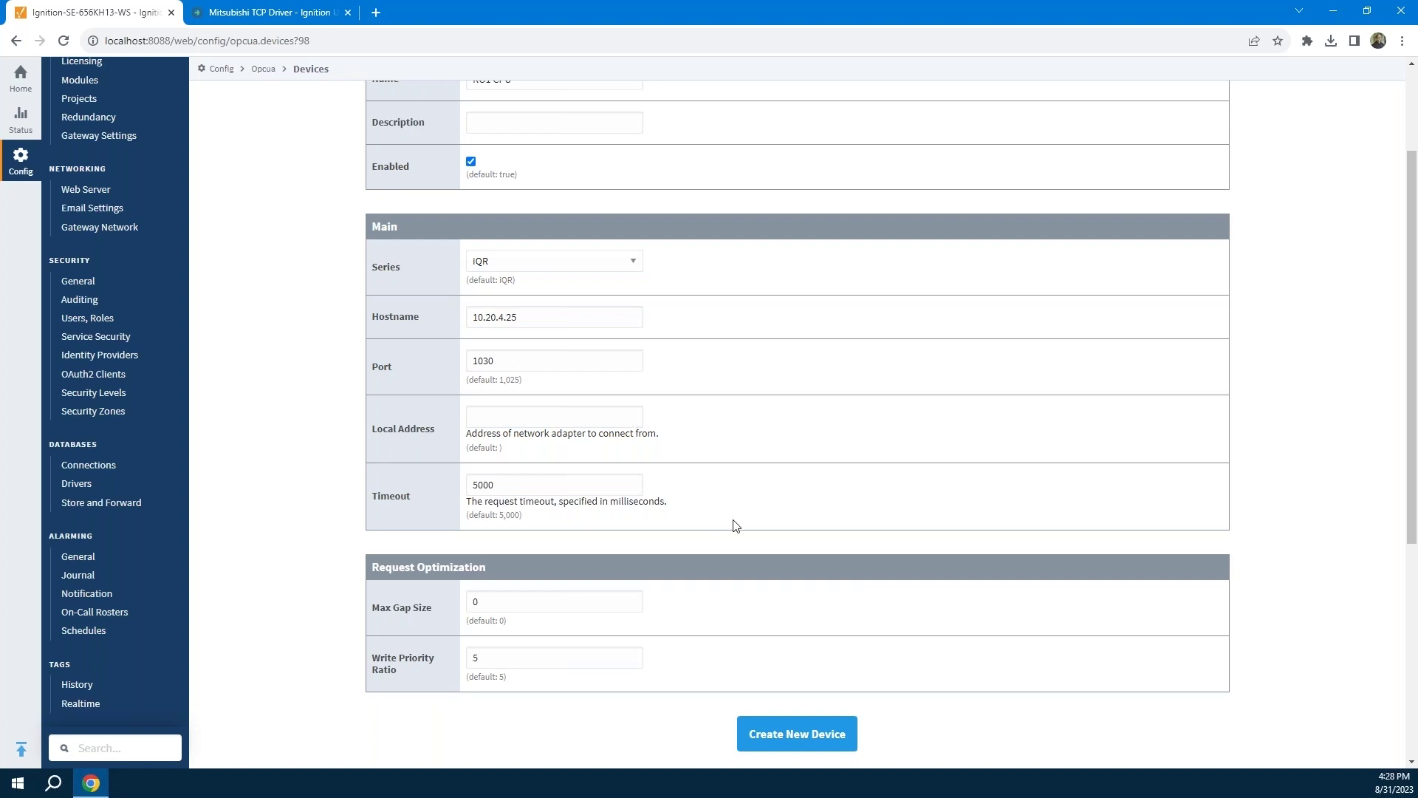
scroll(576, 310, up, 3)
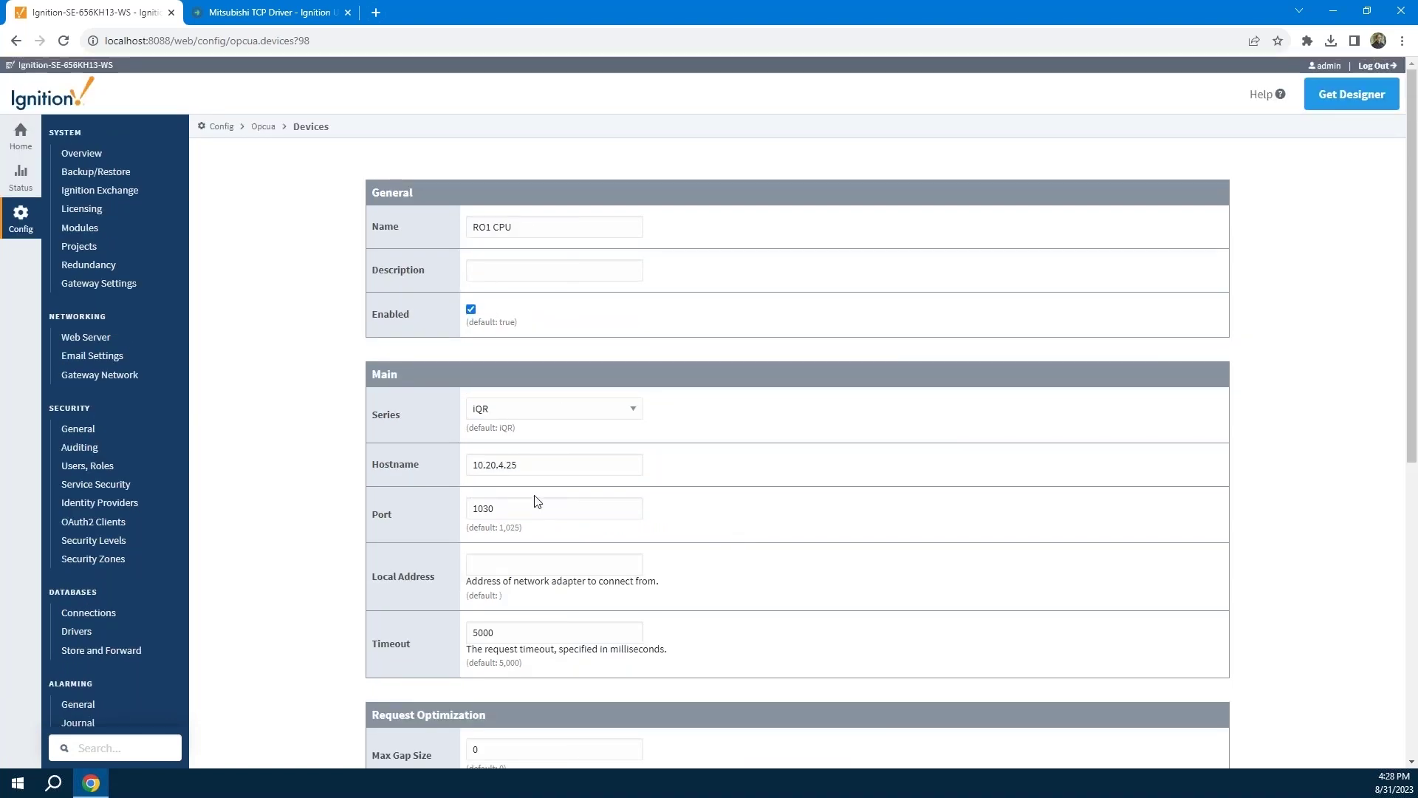
scroll(928, 545, down, 4)
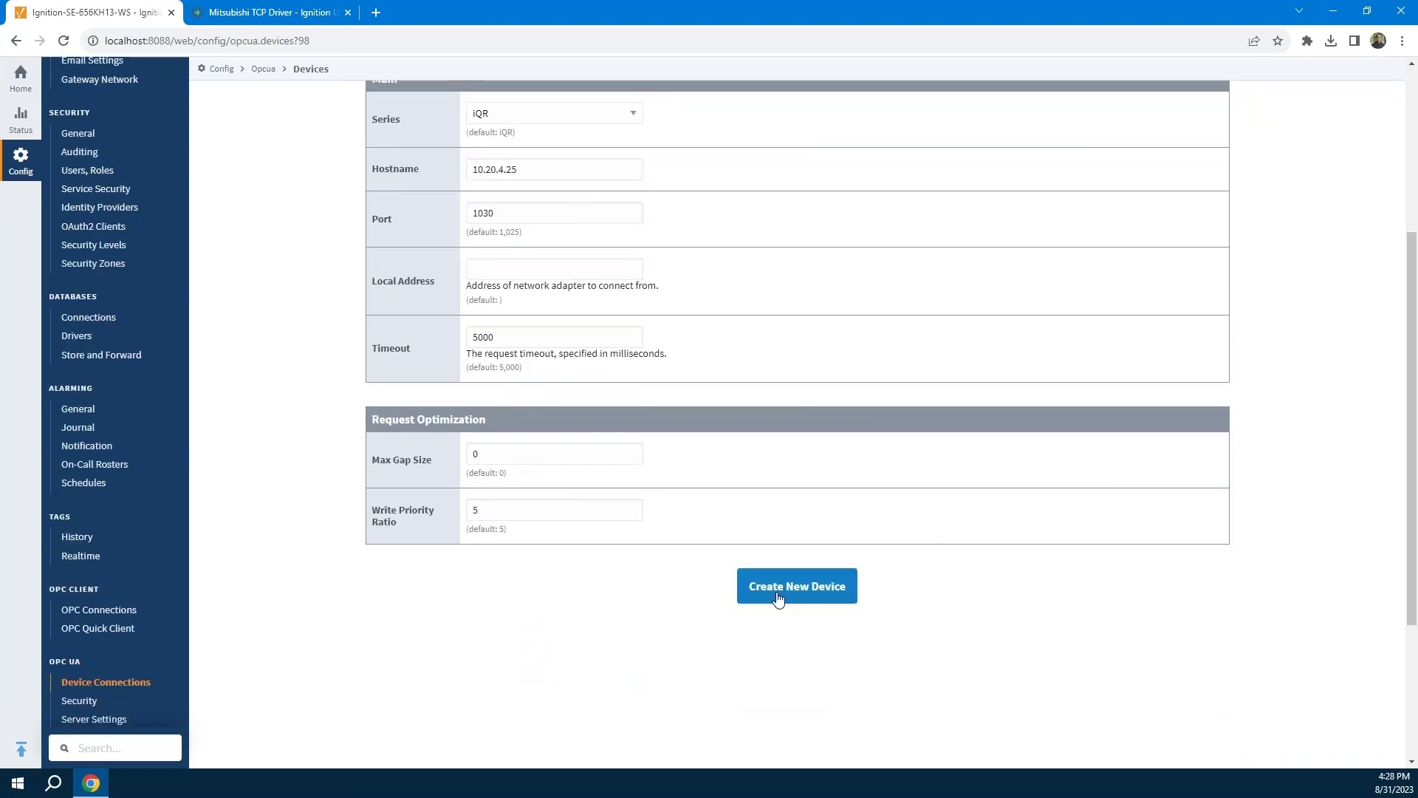
click(775, 589)
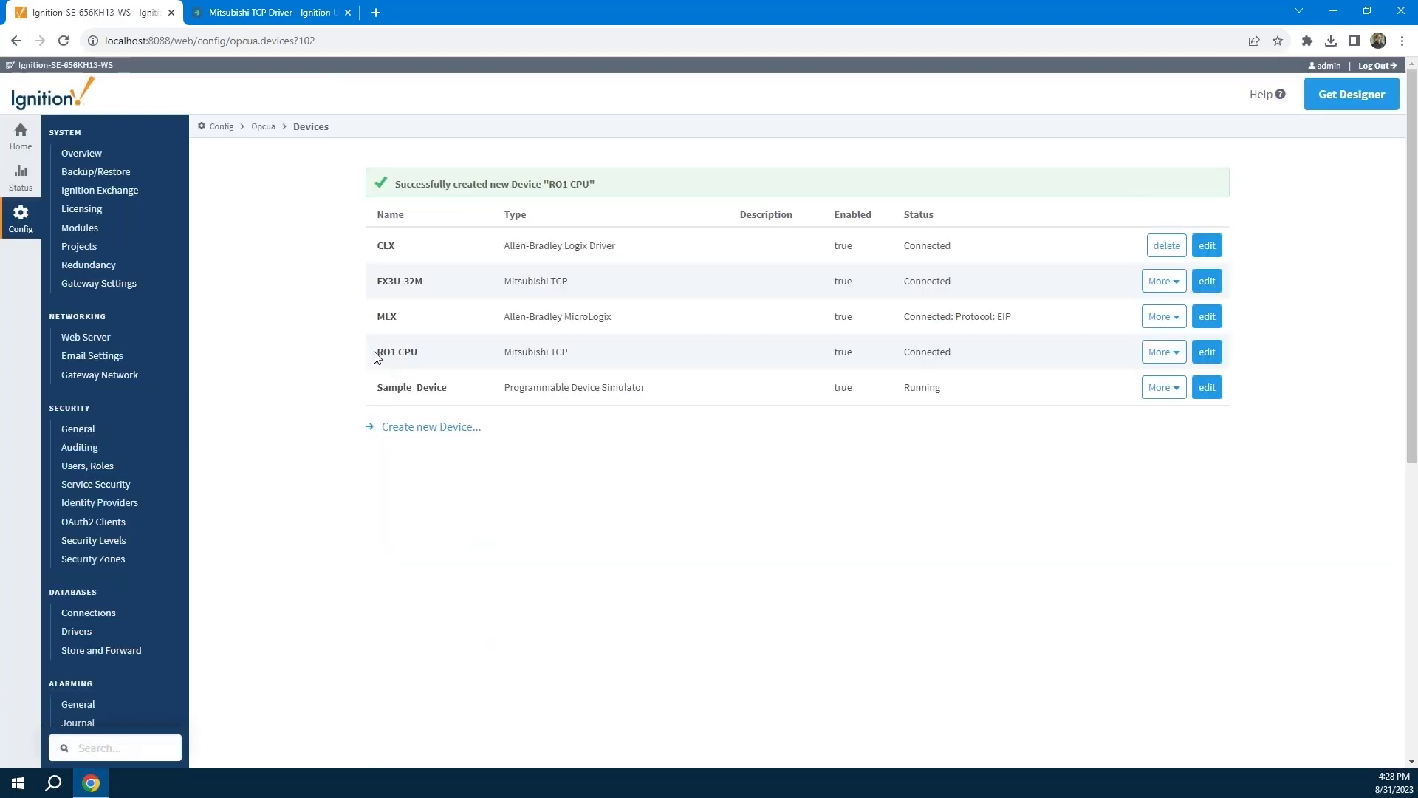
- Highlight the new RO1 CPU device and its Connected status in the devices list
drag(377, 354, 699, 380)
click(904, 355)
drag(906, 351, 950, 354)
click(951, 352)
scroll(66, 450, down, 7)
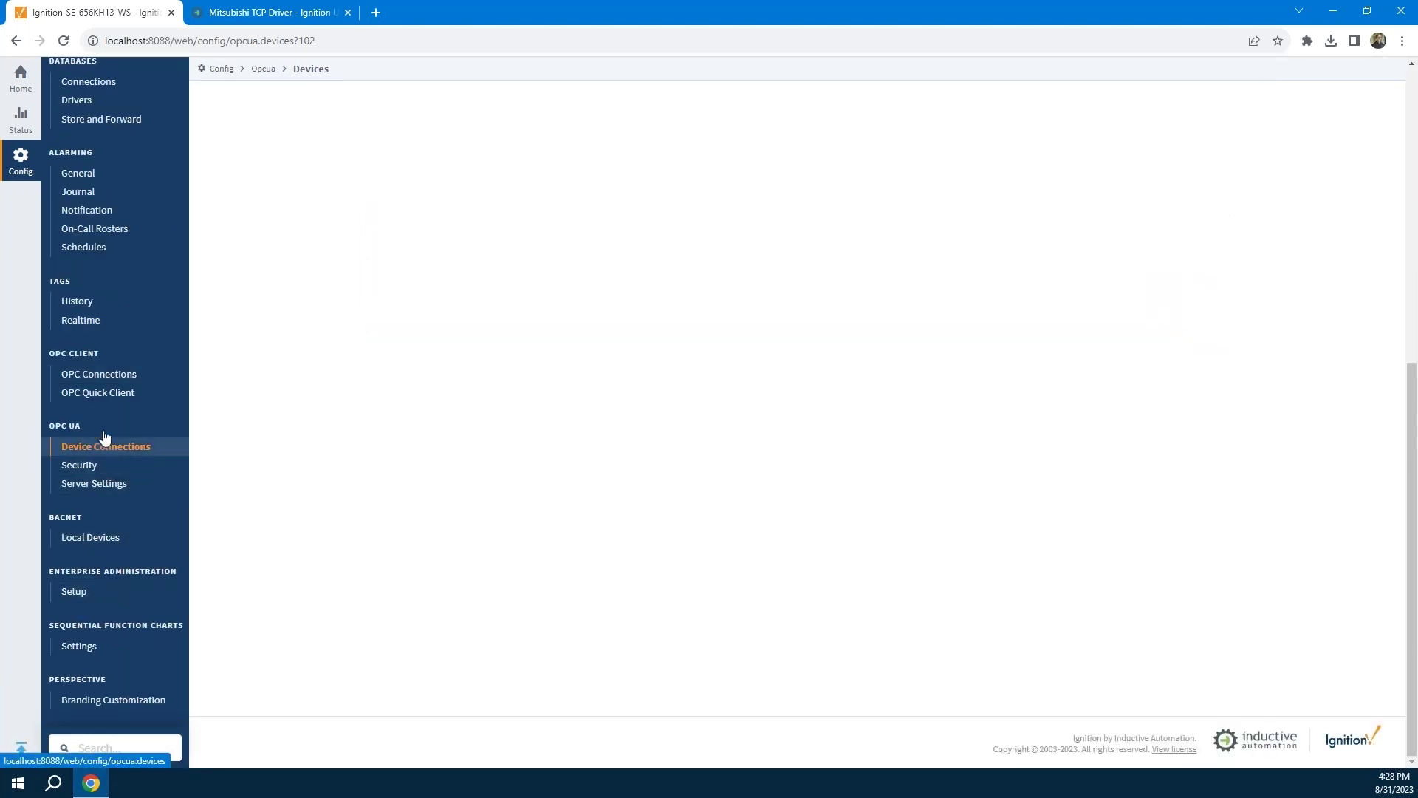
- In OPC Quick Client, expand the server down to RO1 CPU's Tags folder
click(107, 394)
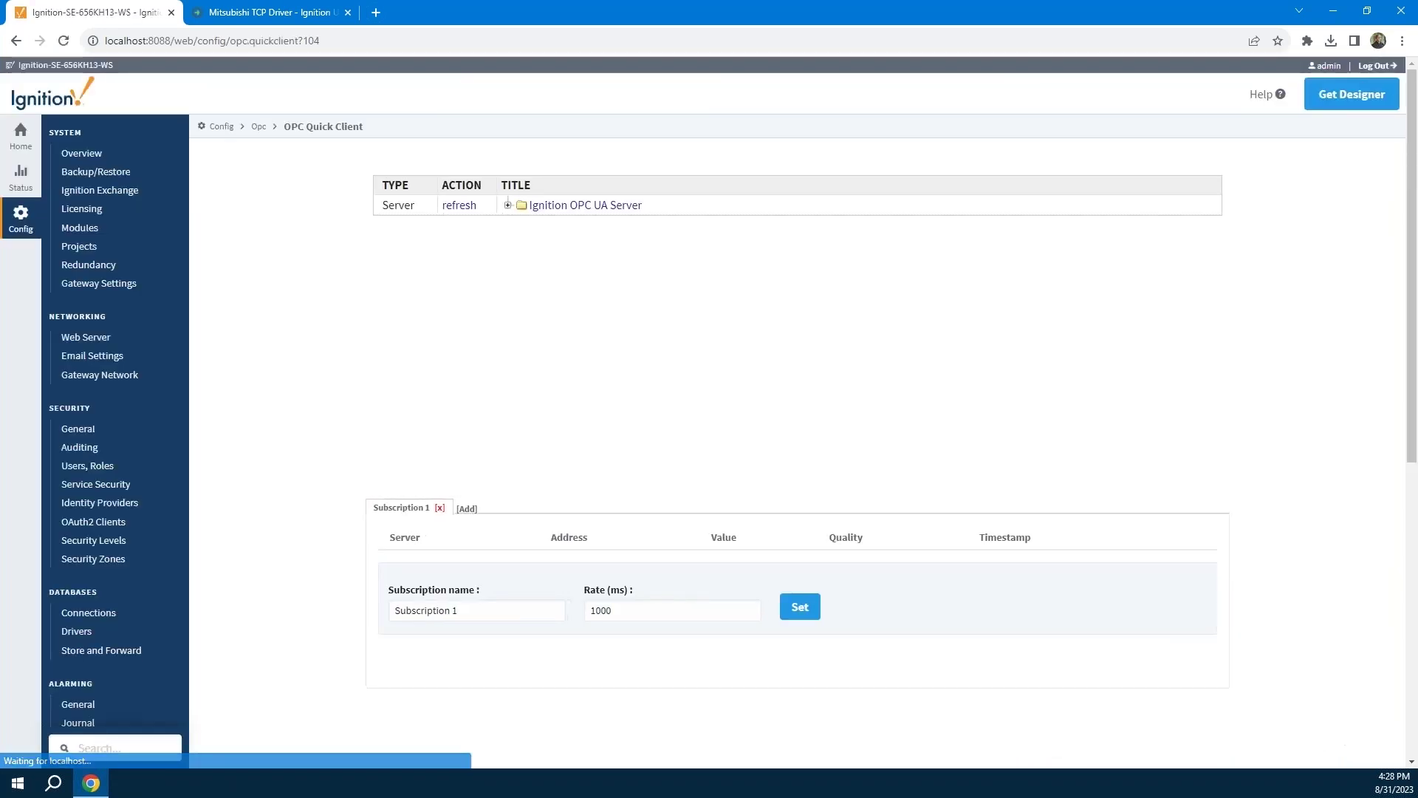
click(507, 205)
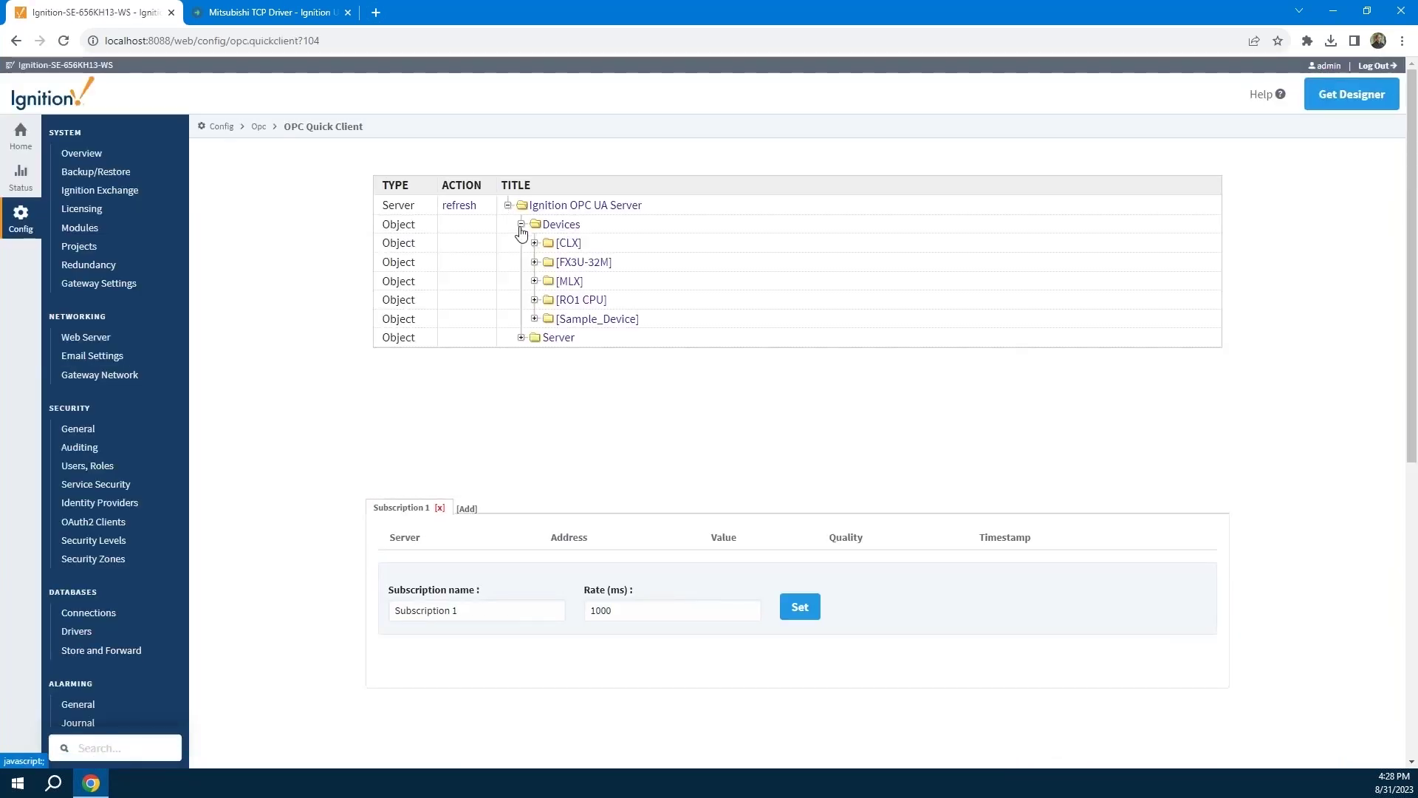
click(534, 300)
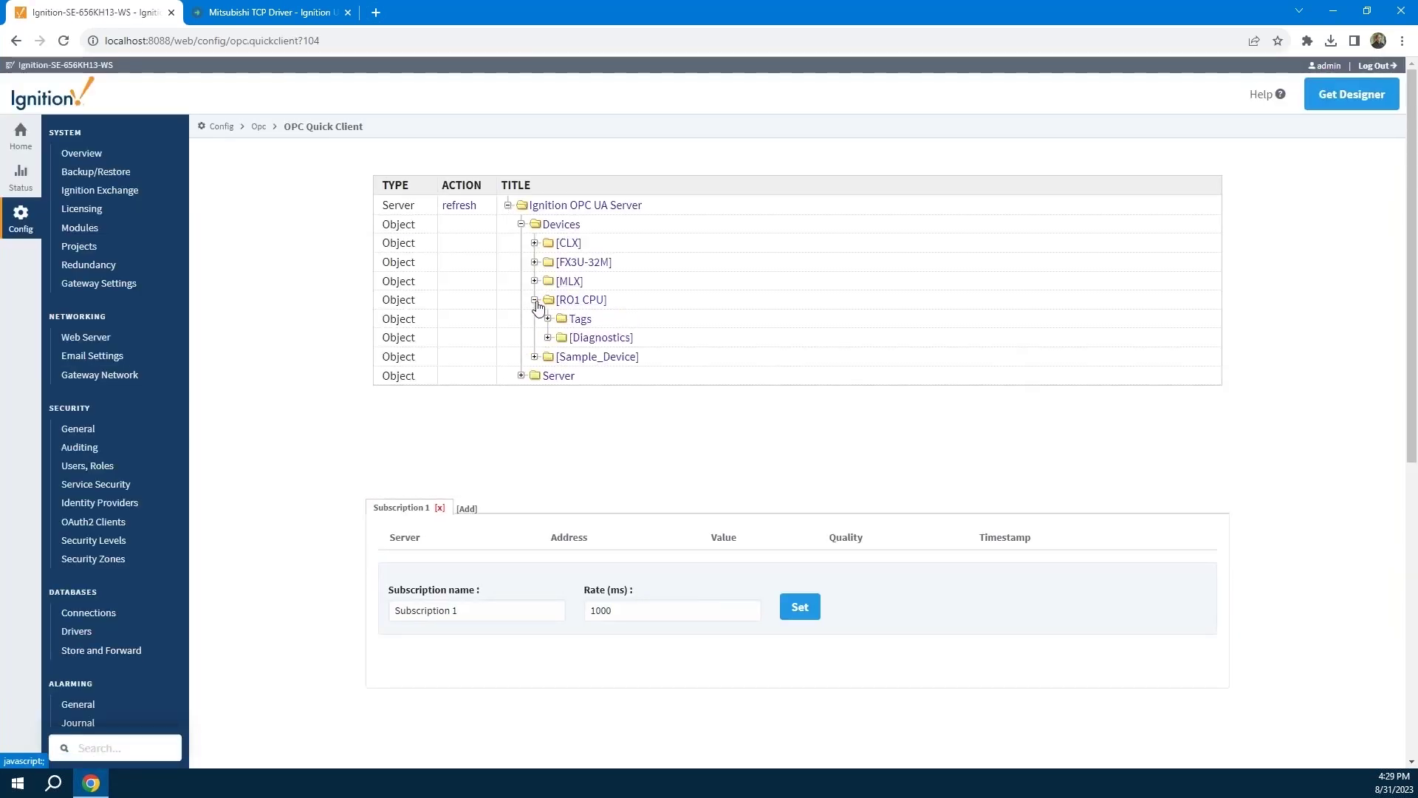
click(548, 319)
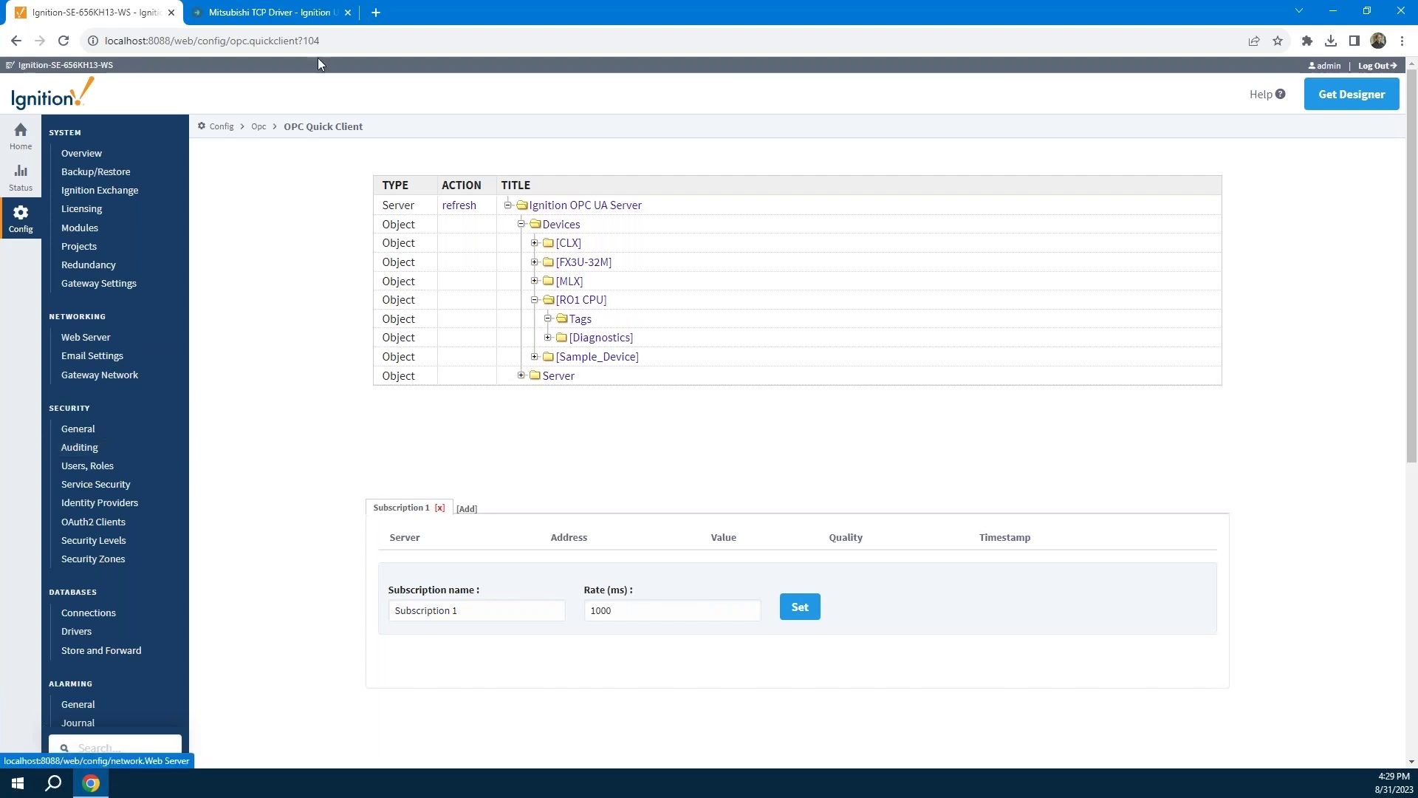
- Skim the Mitsubishi TCP Driver documentation, then return to the Gateway
click(284, 13)
scroll(669, 353, down, 20)
scroll(669, 353, down, 14)
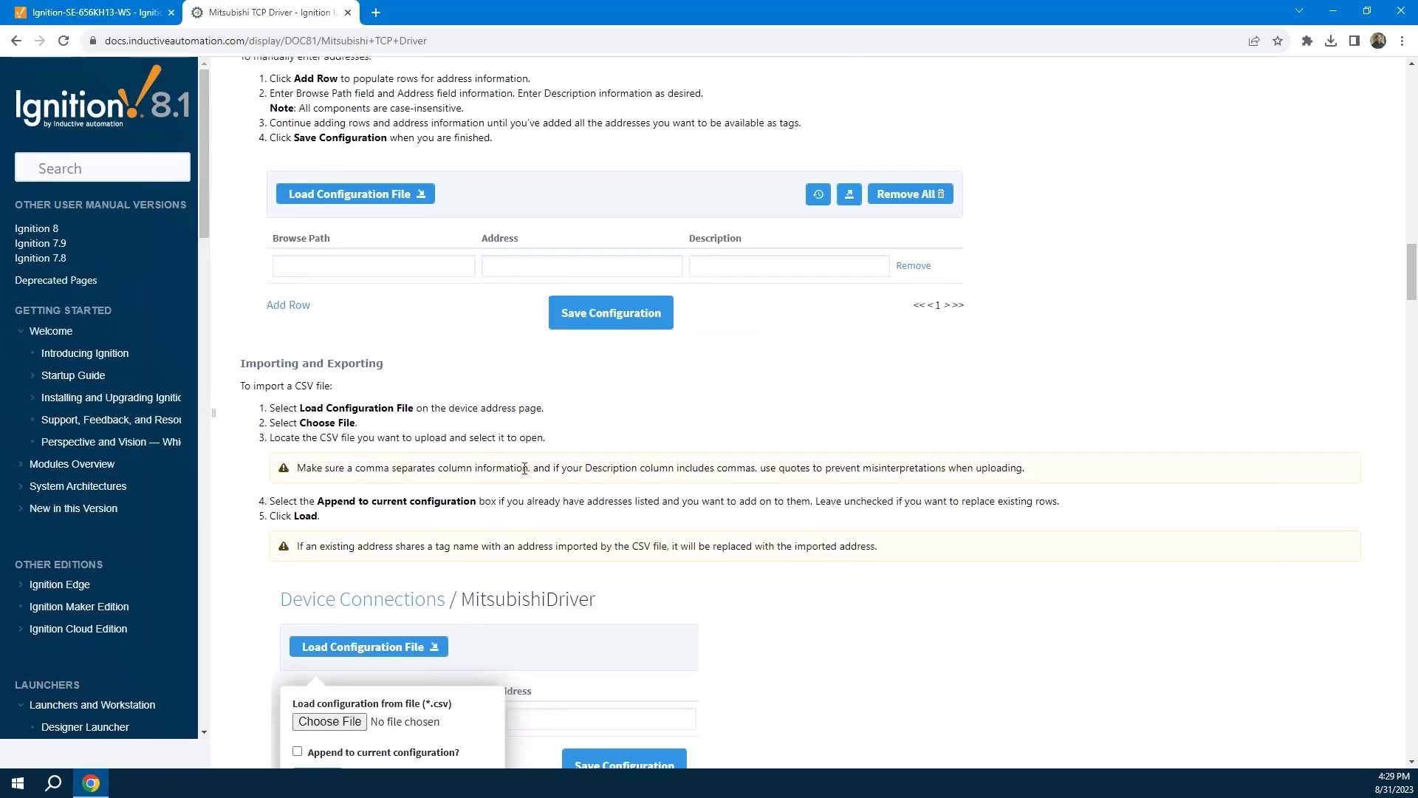
click(113, 16)
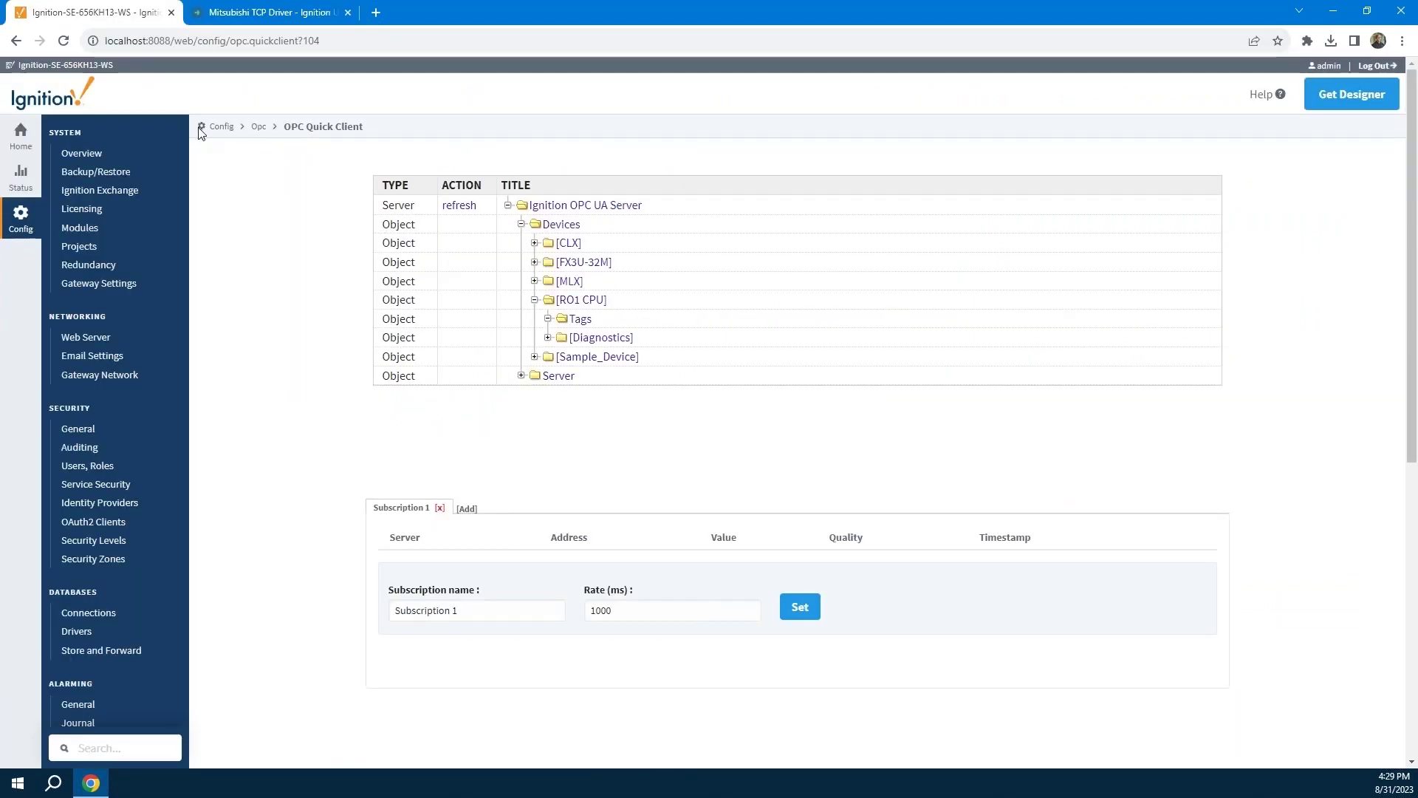
- Go to Device Connections and bring up RO1 CPU's More actions menu
scroll(95, 443, down, 3)
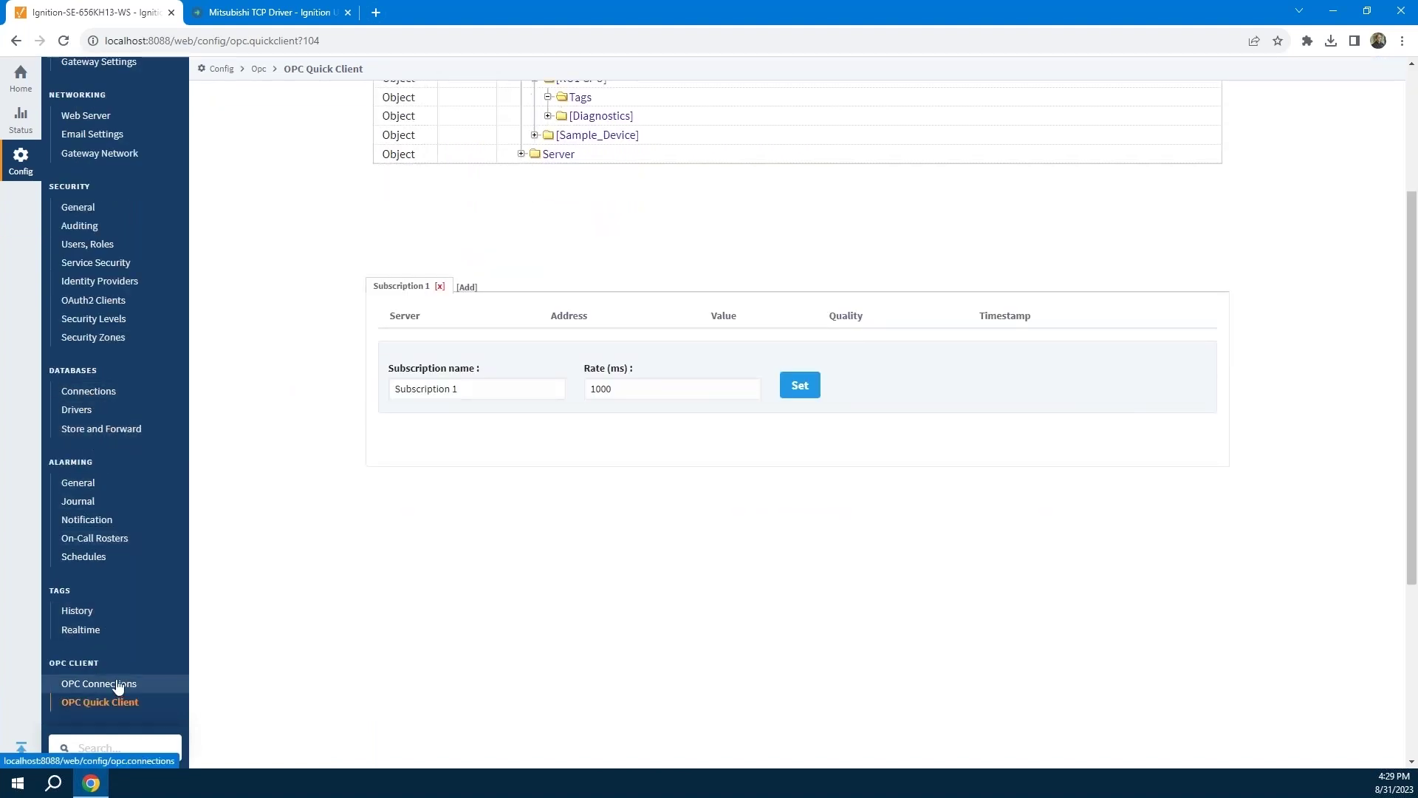
scroll(161, 602, down, 1)
scroll(161, 602, down, 1)
click(118, 613)
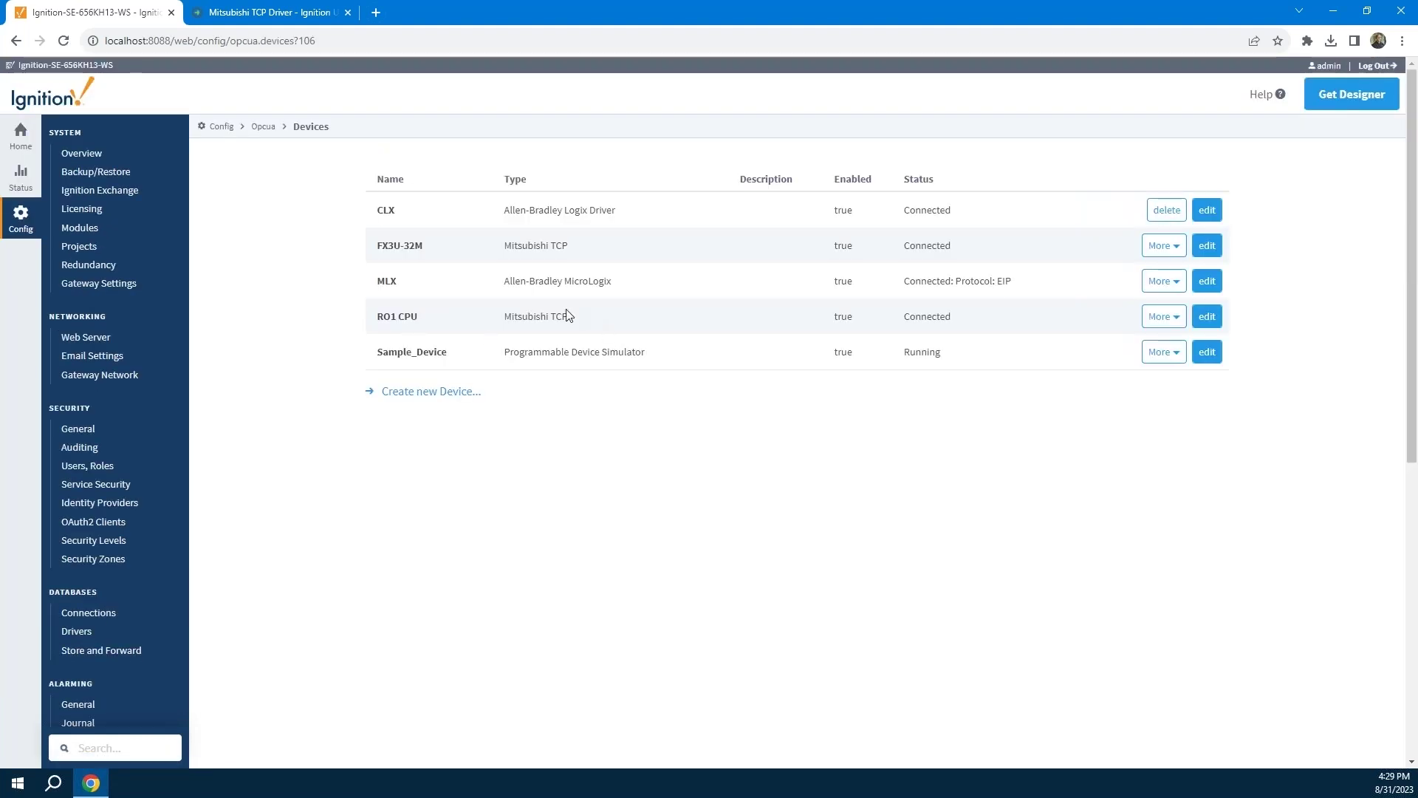
click(1161, 317)
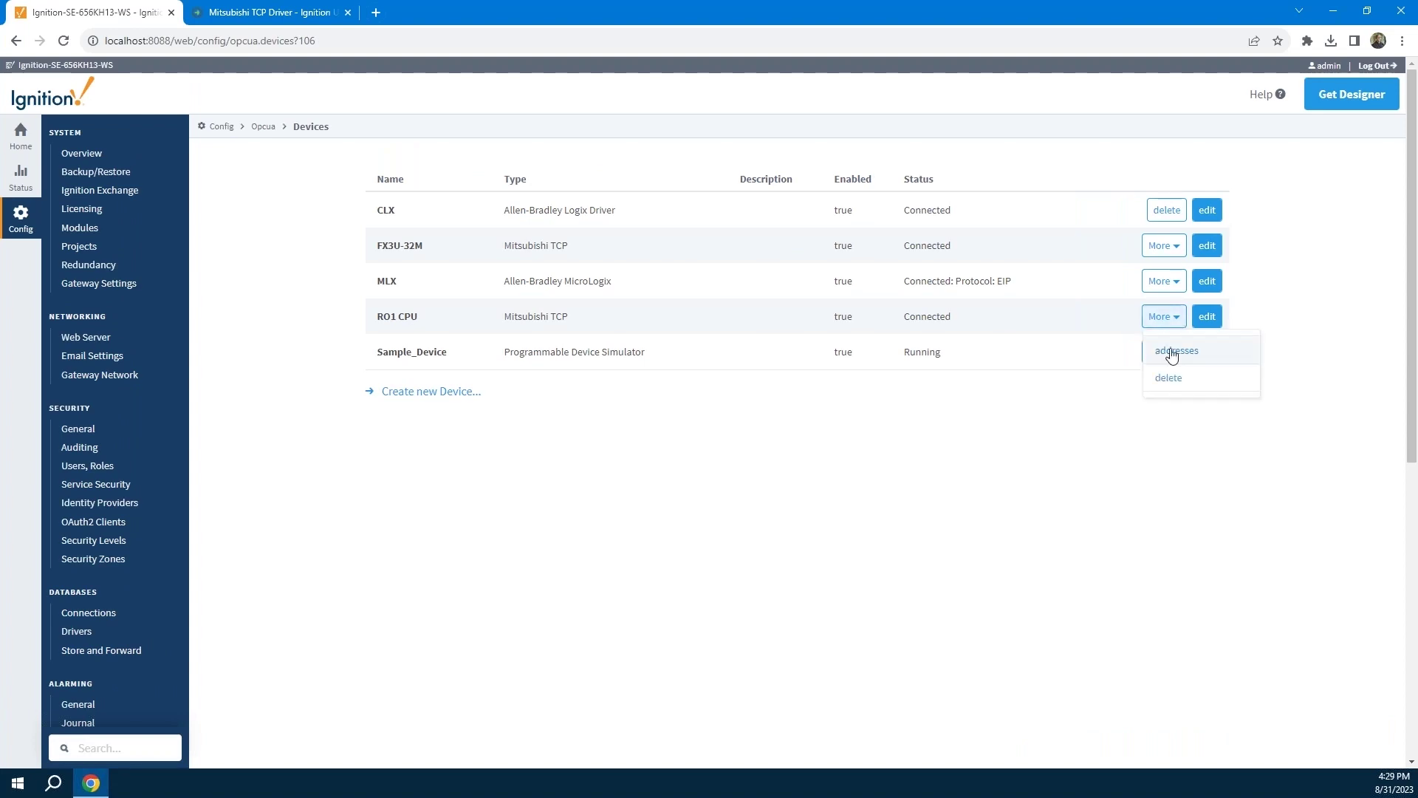
- Open RO1 CPU's addresses, add a test D0 row, then remove it
click(1168, 353)
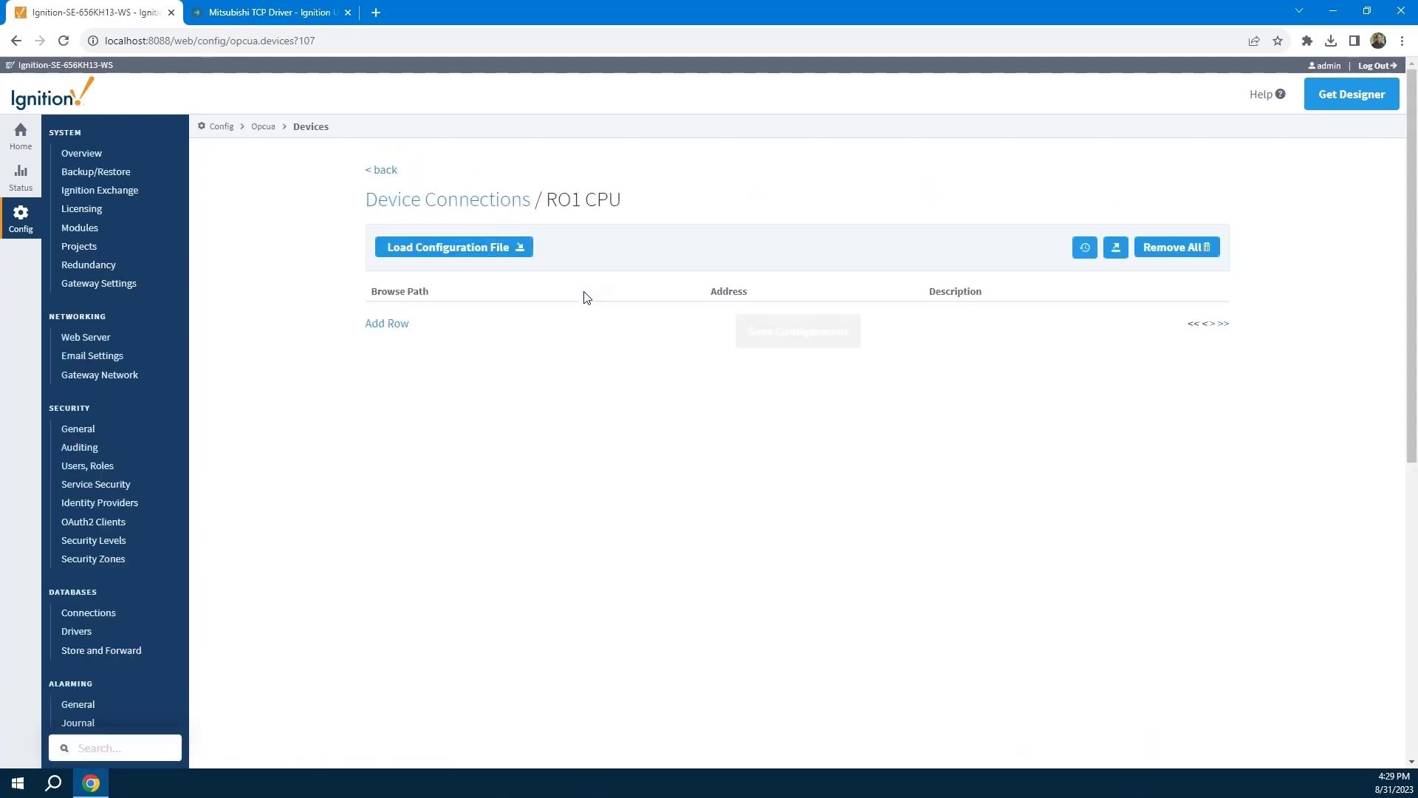
click(387, 323)
click(391, 323)
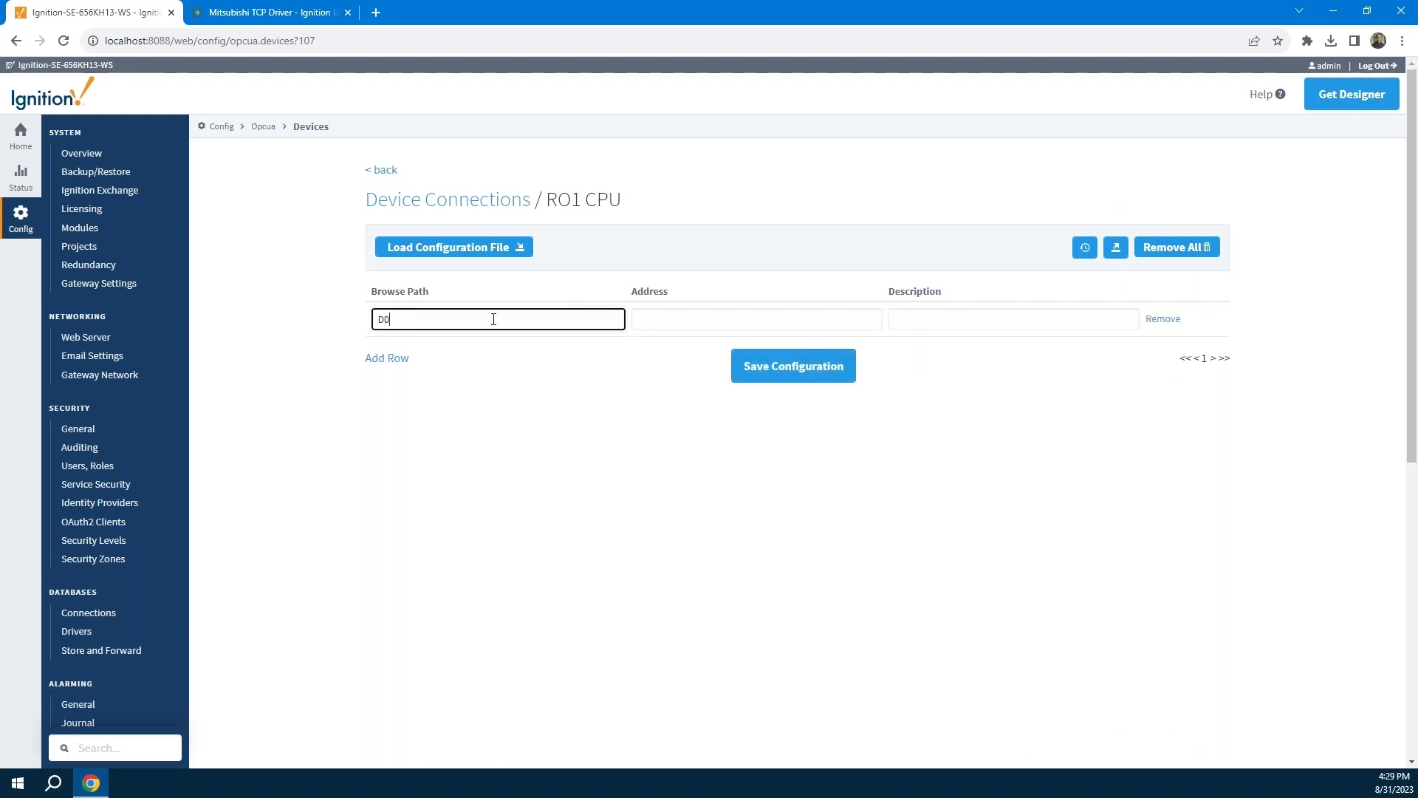
click(687, 314)
text(D0)
click(973, 327)
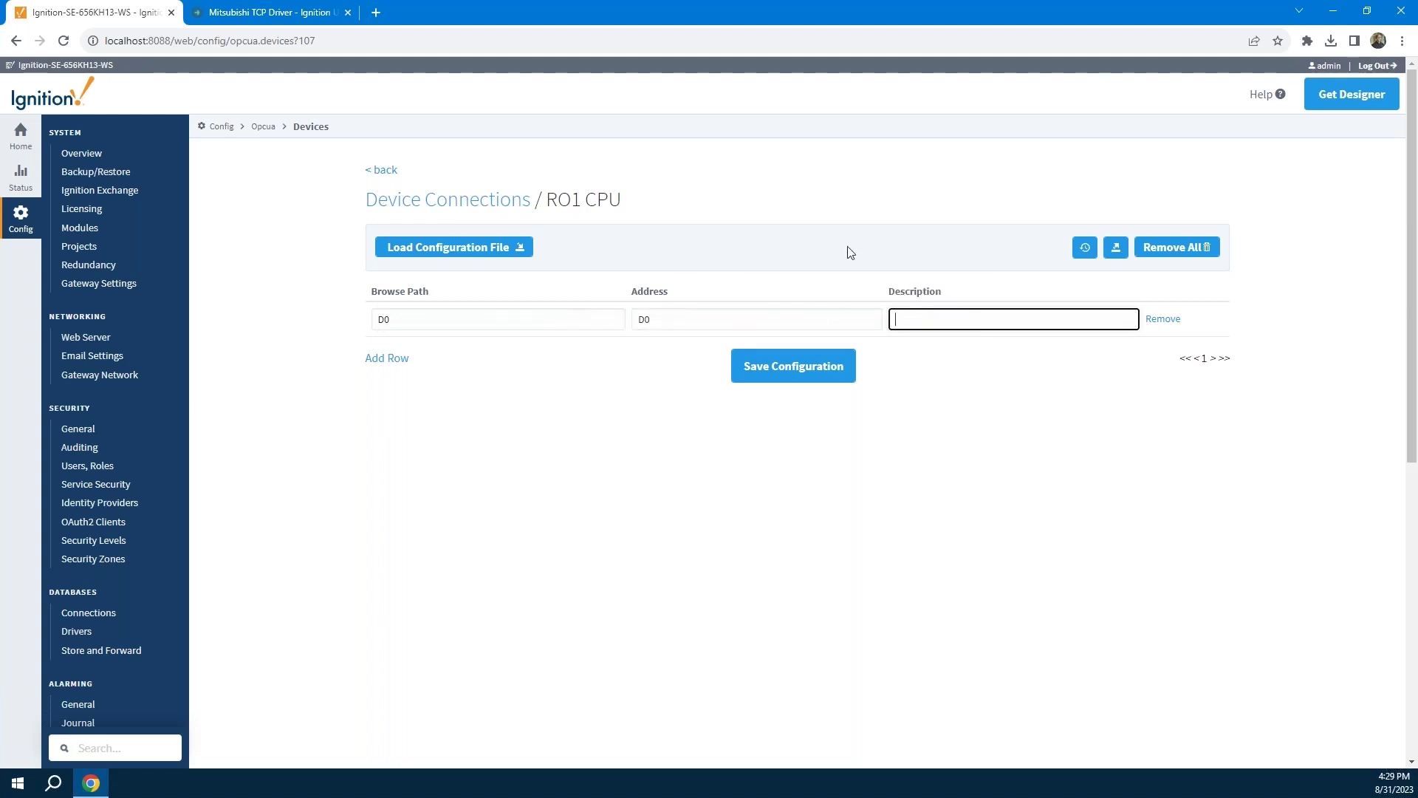
click(1164, 319)
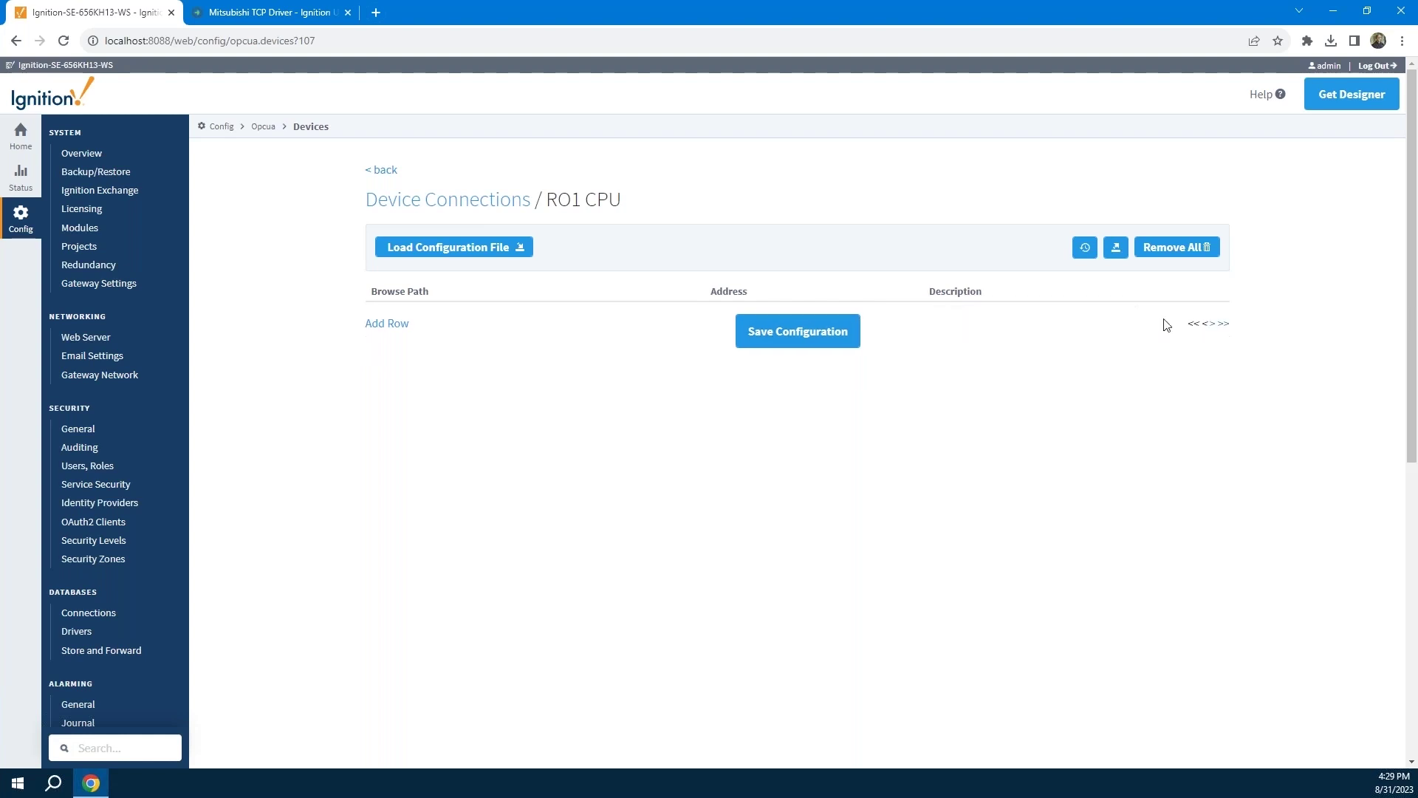
- Expand Load Configuration File and browse for mitsubishi_iqr.csv, then cancel without choosing
click(436, 250)
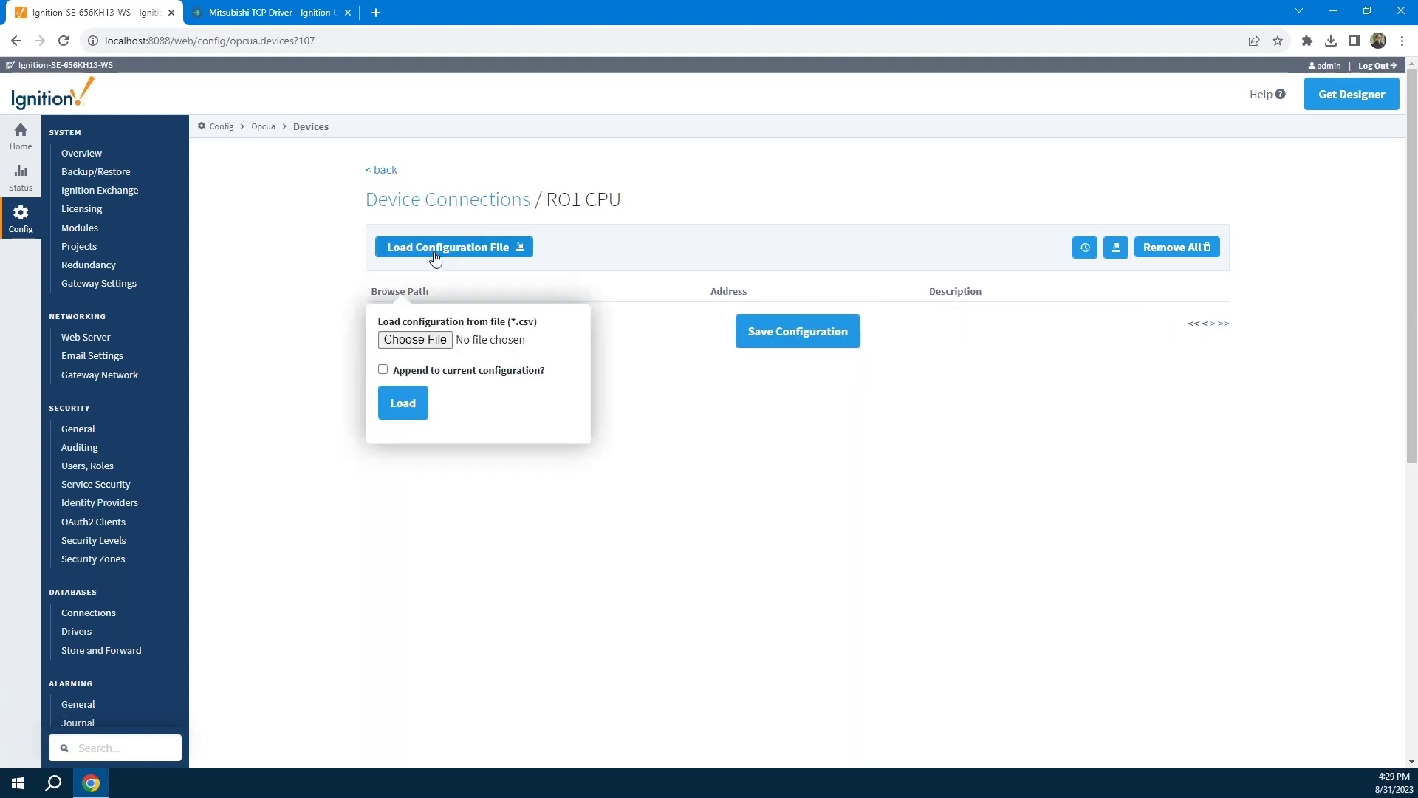
click(425, 342)
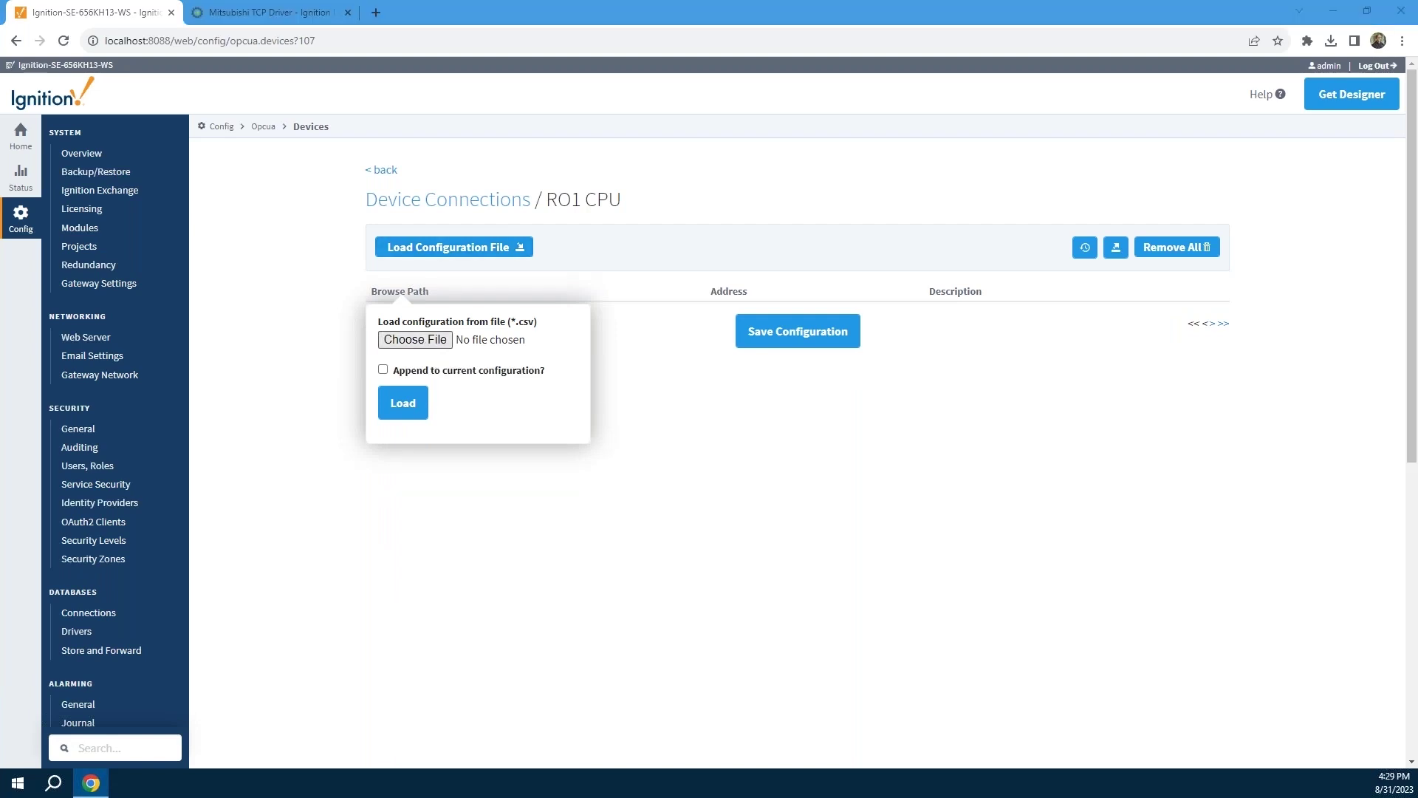
click(176, 111)
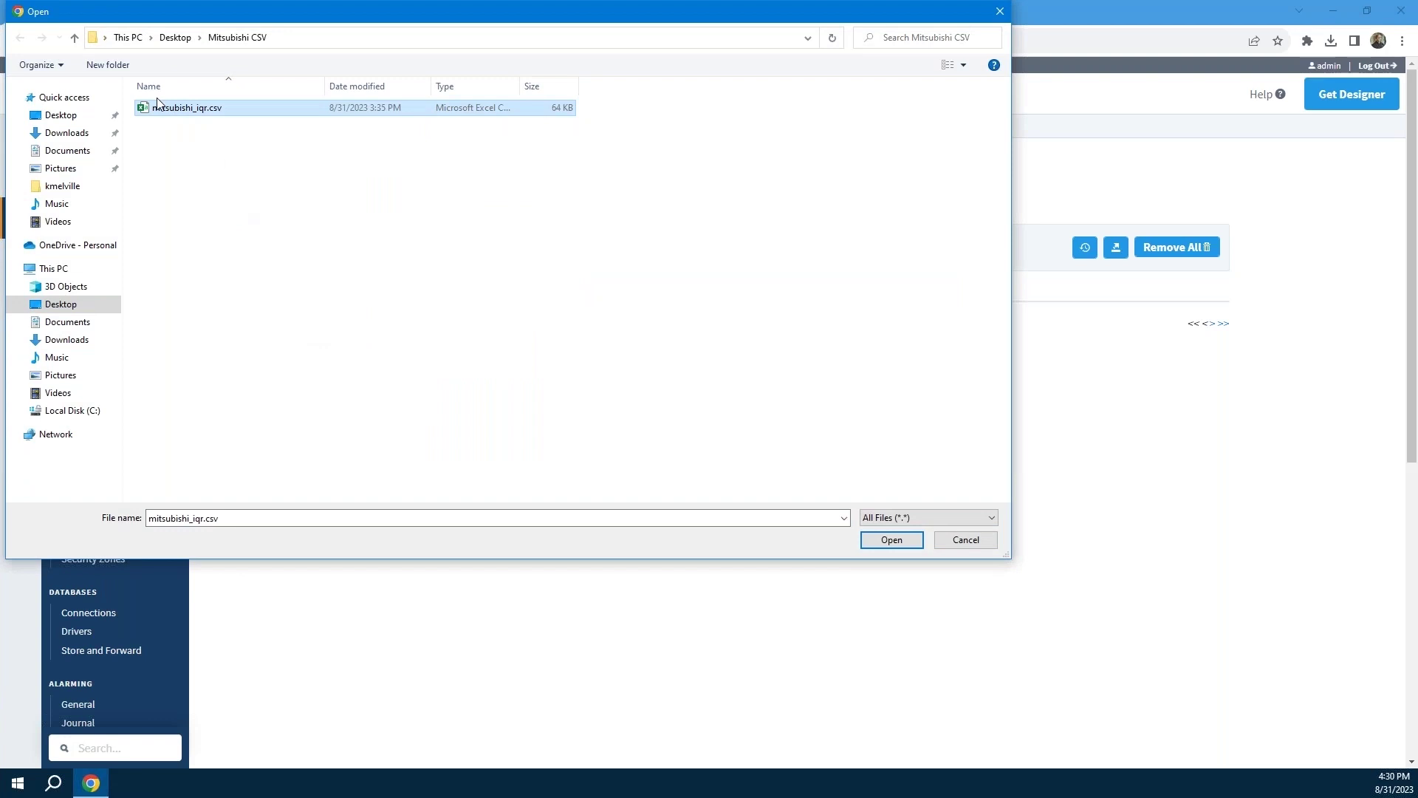
click(1116, 9)
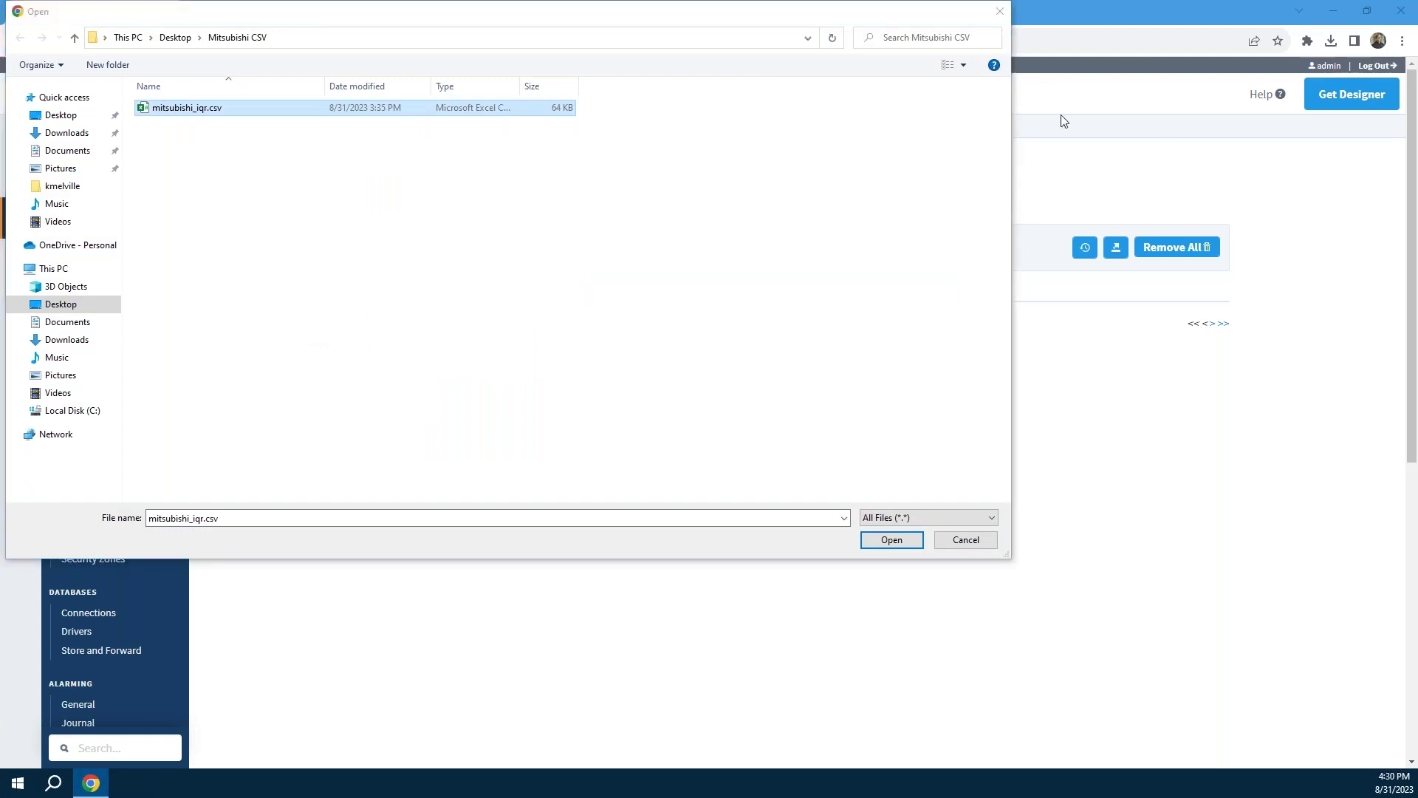
click(986, 541)
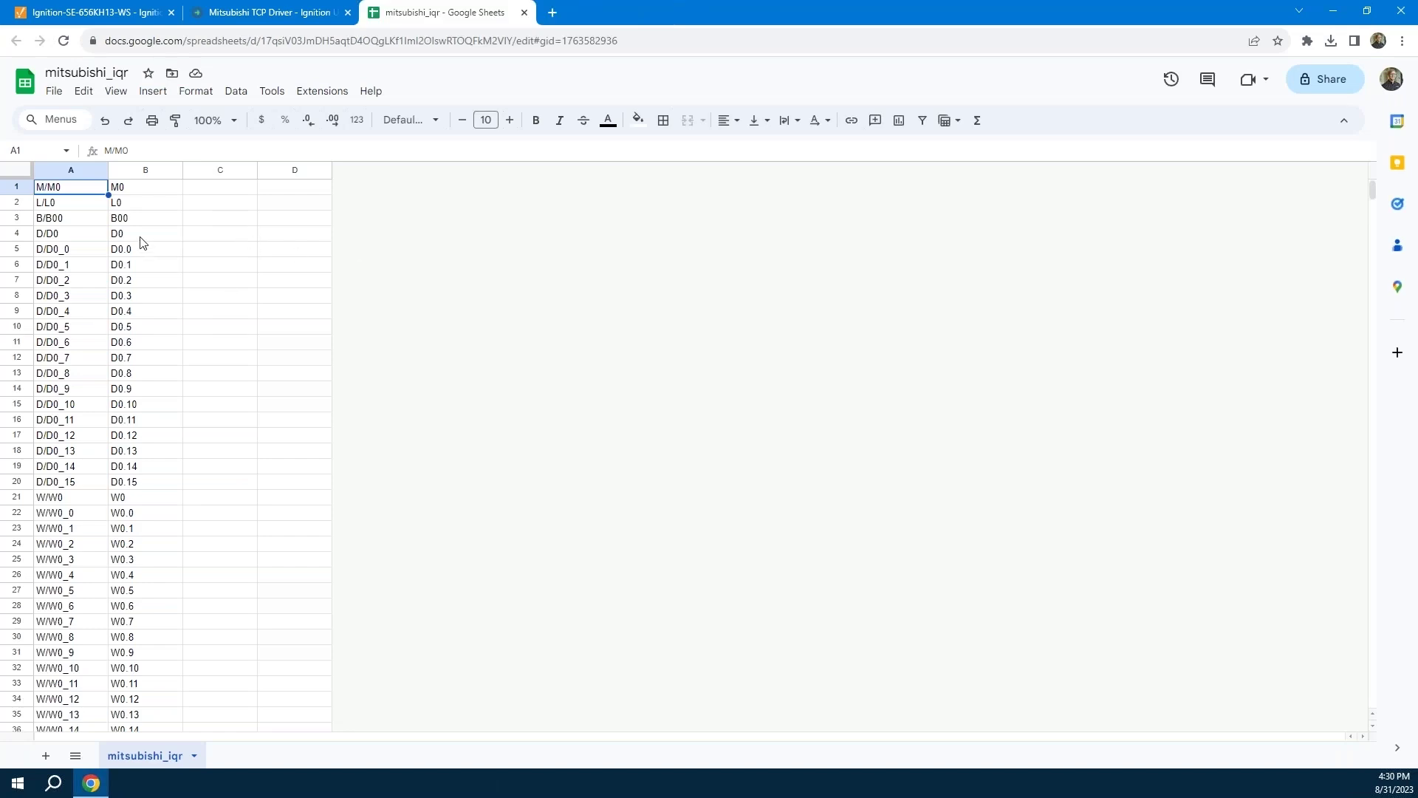
- Scroll through mitsubishi_iqr's browse paths and addresses, such as W/W2_5 with W2.5
scroll(53, 214, down, 20)
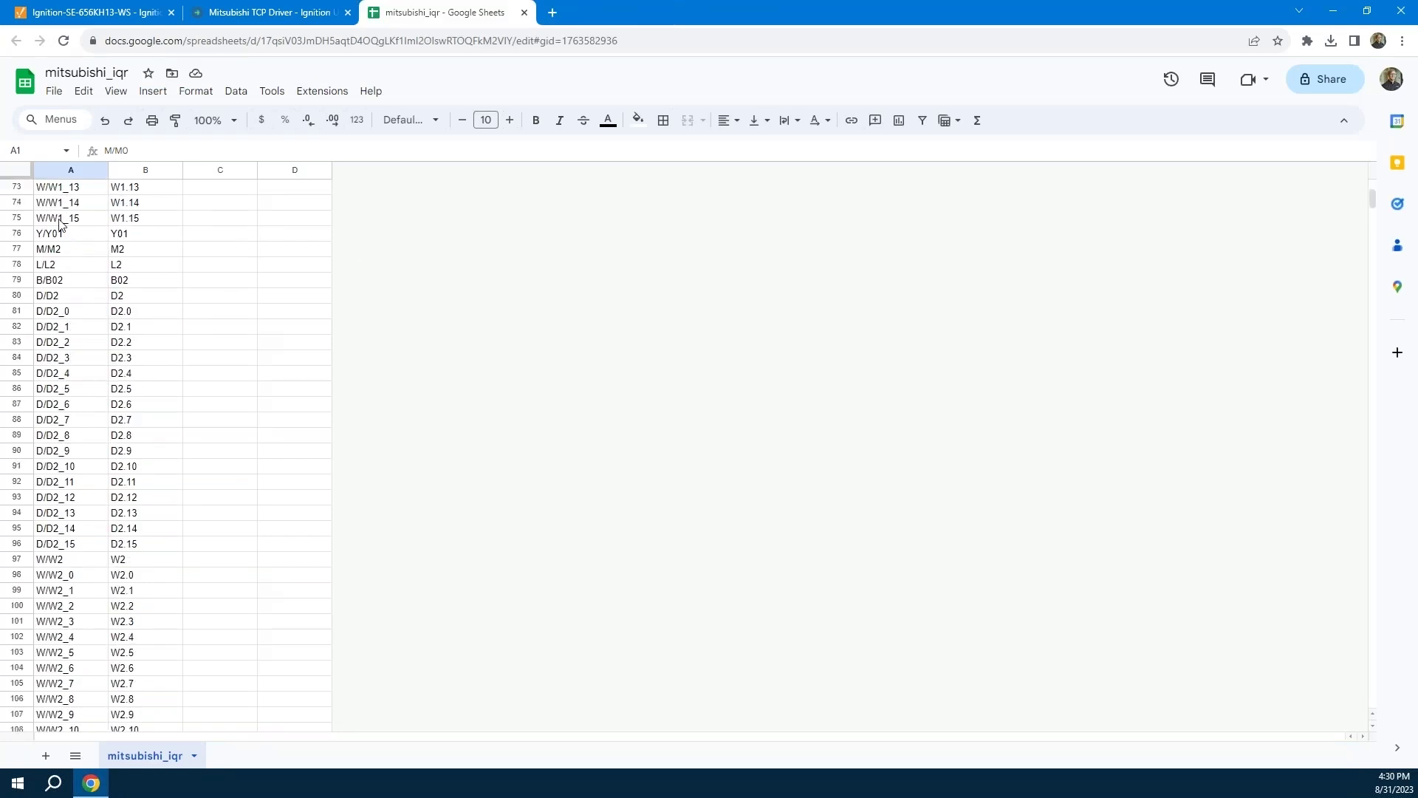
scroll(56, 237, down, 17)
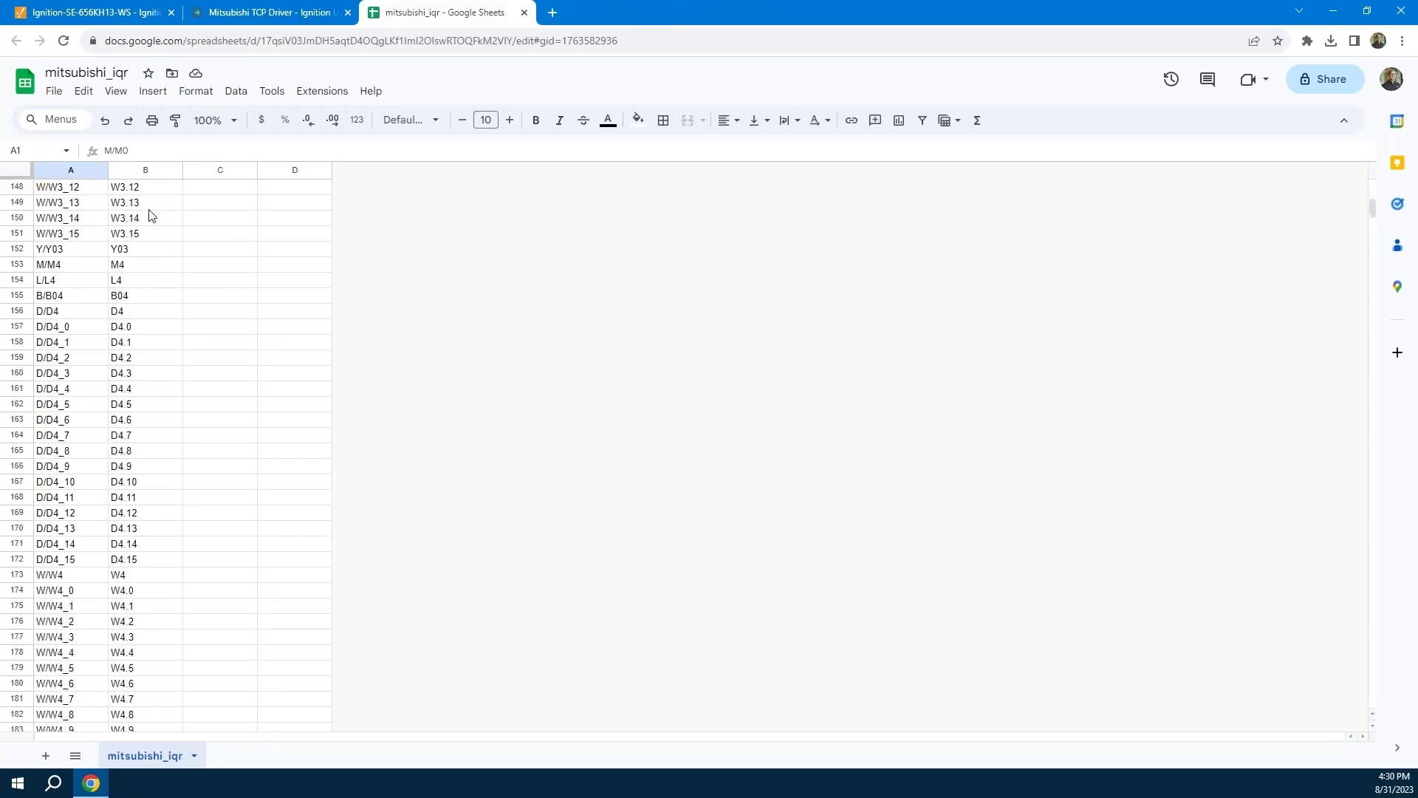
scroll(151, 215, up, 10)
scroll(151, 215, up, 16)
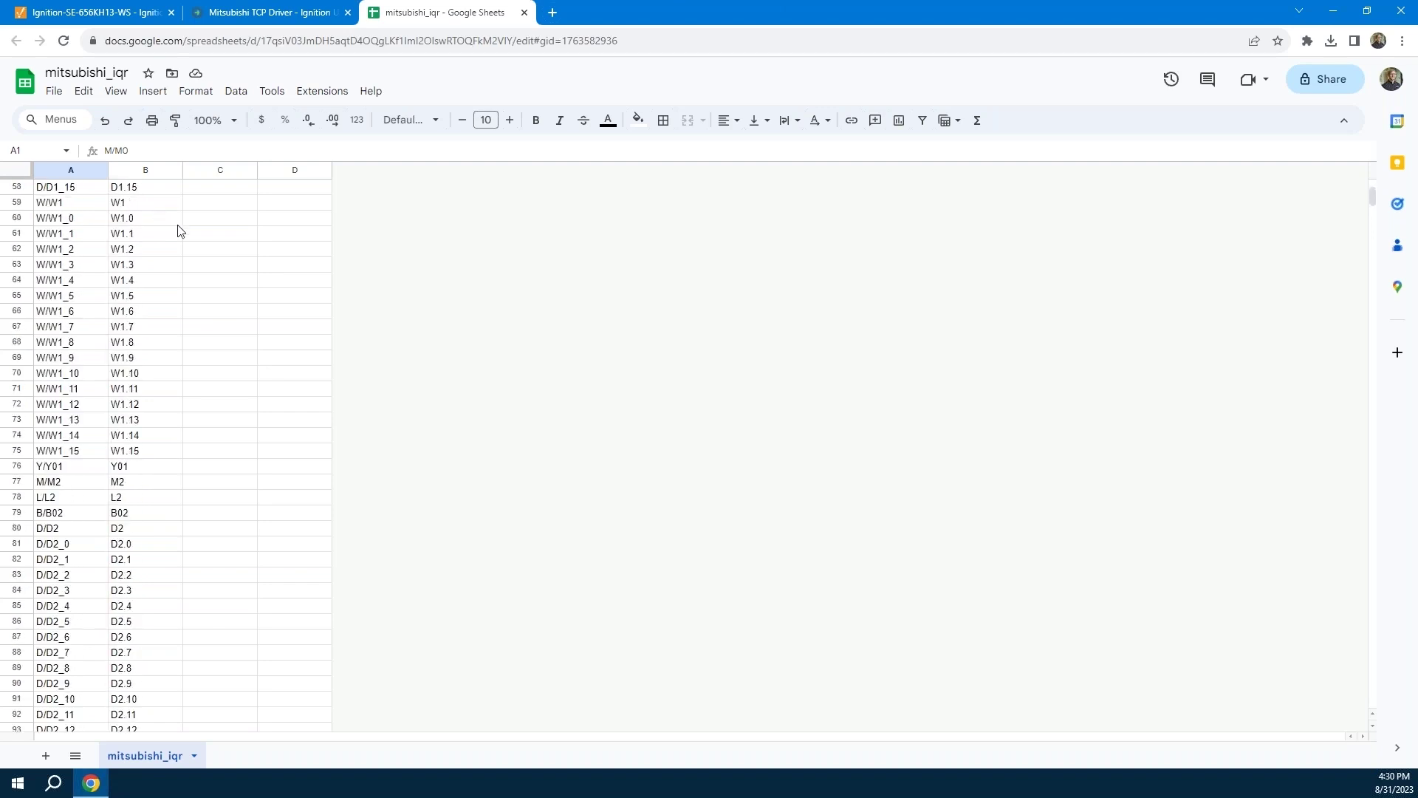
scroll(60, 380, down, 5)
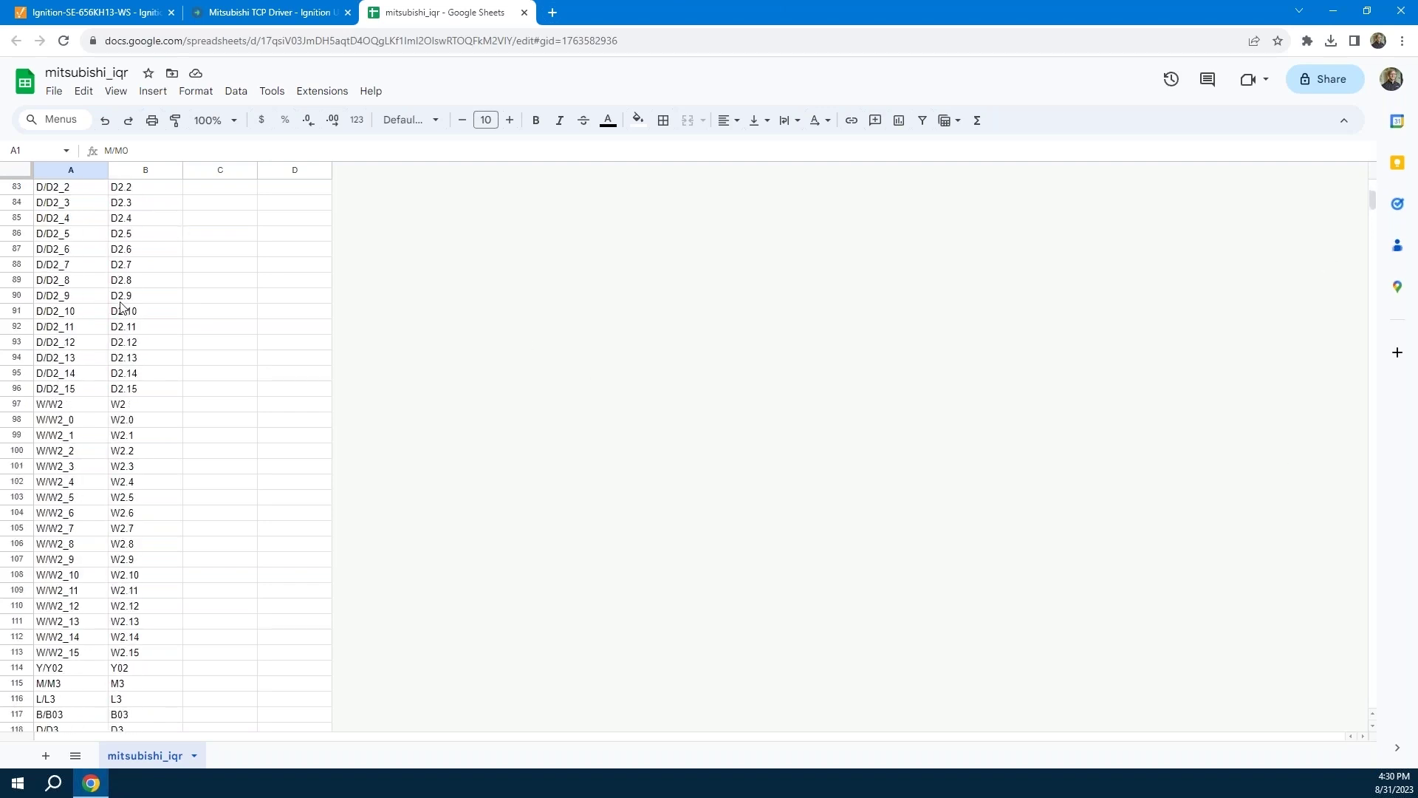
- Load mitsubishi_iqr.csv into RO1 CPU's addresses and save the configuration
click(89, 12)
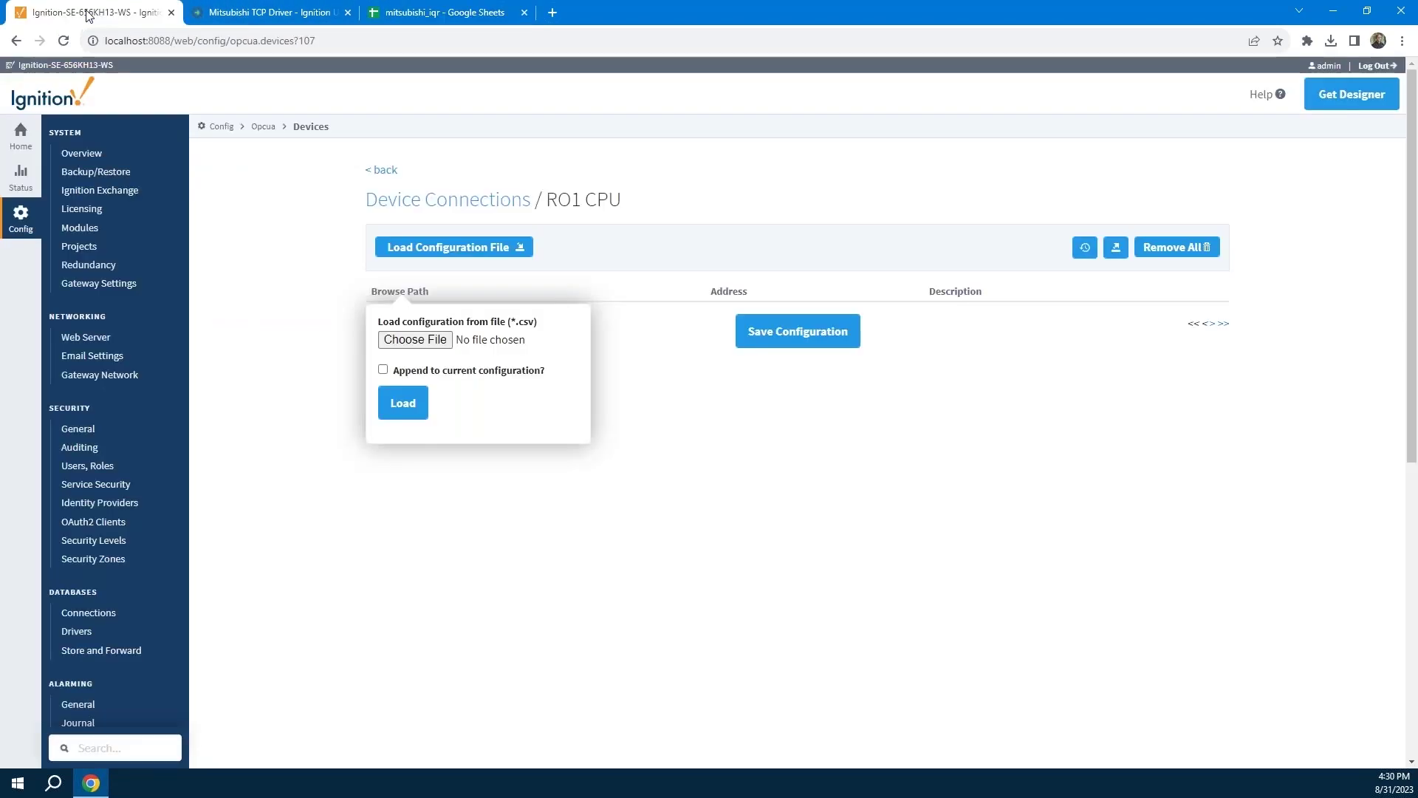
click(415, 339)
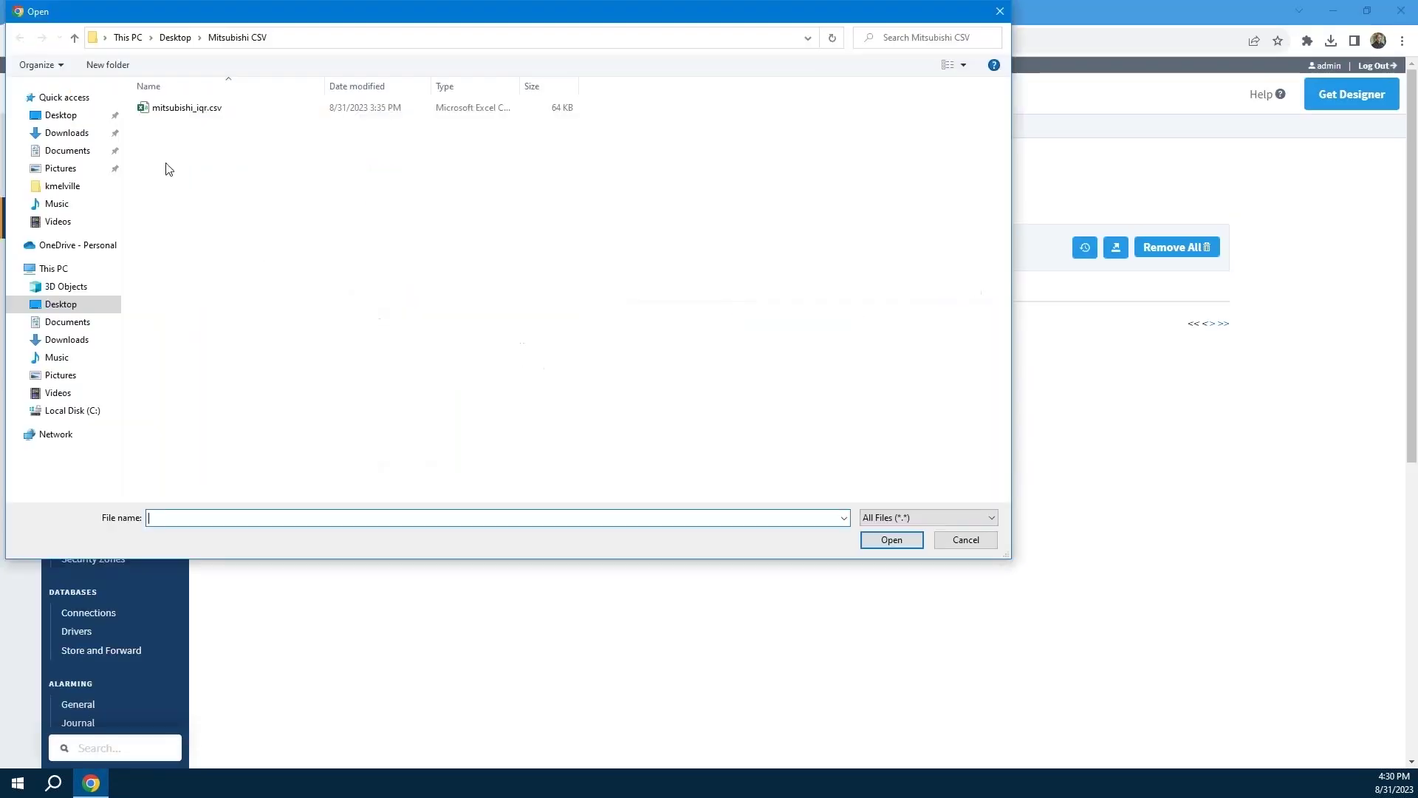
click(177, 109)
click(891, 540)
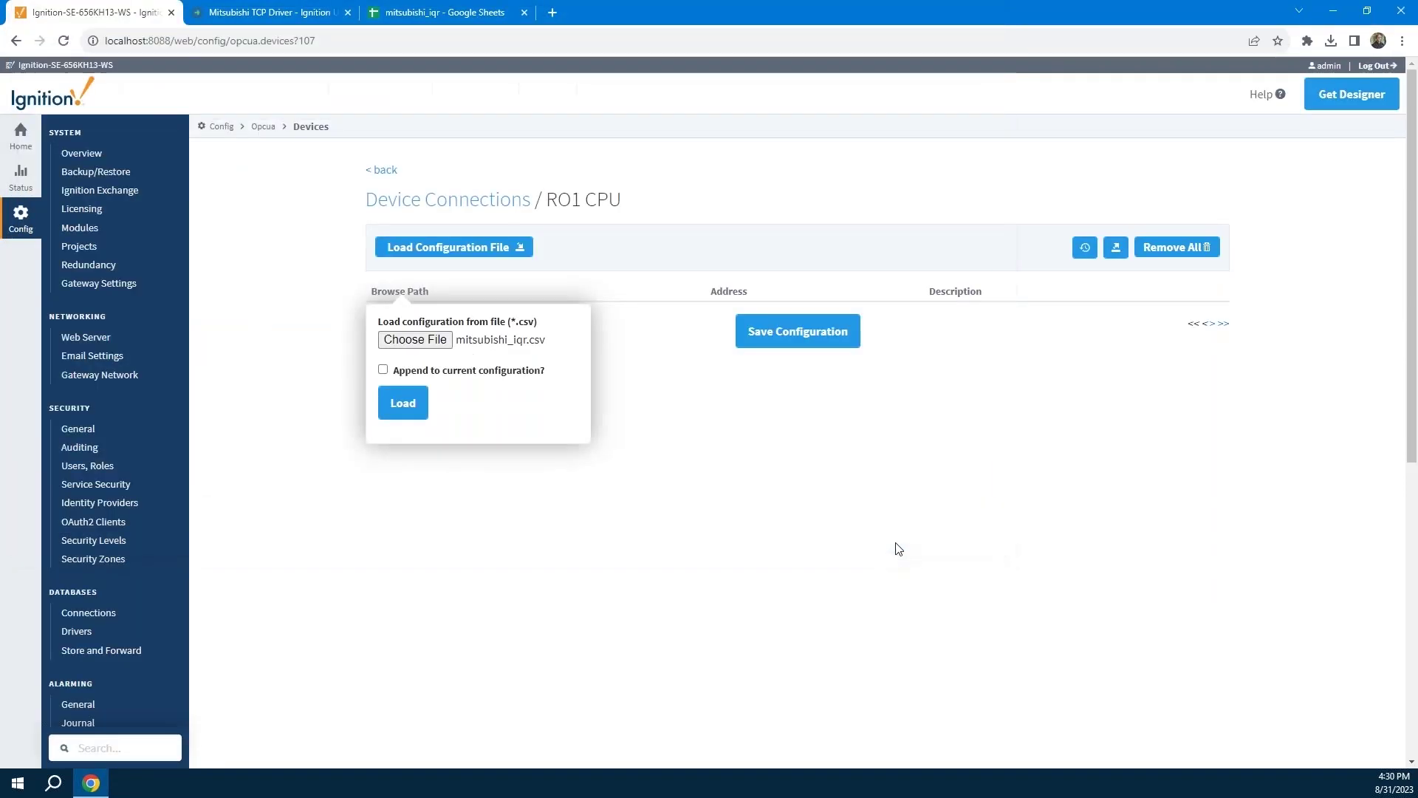
click(403, 404)
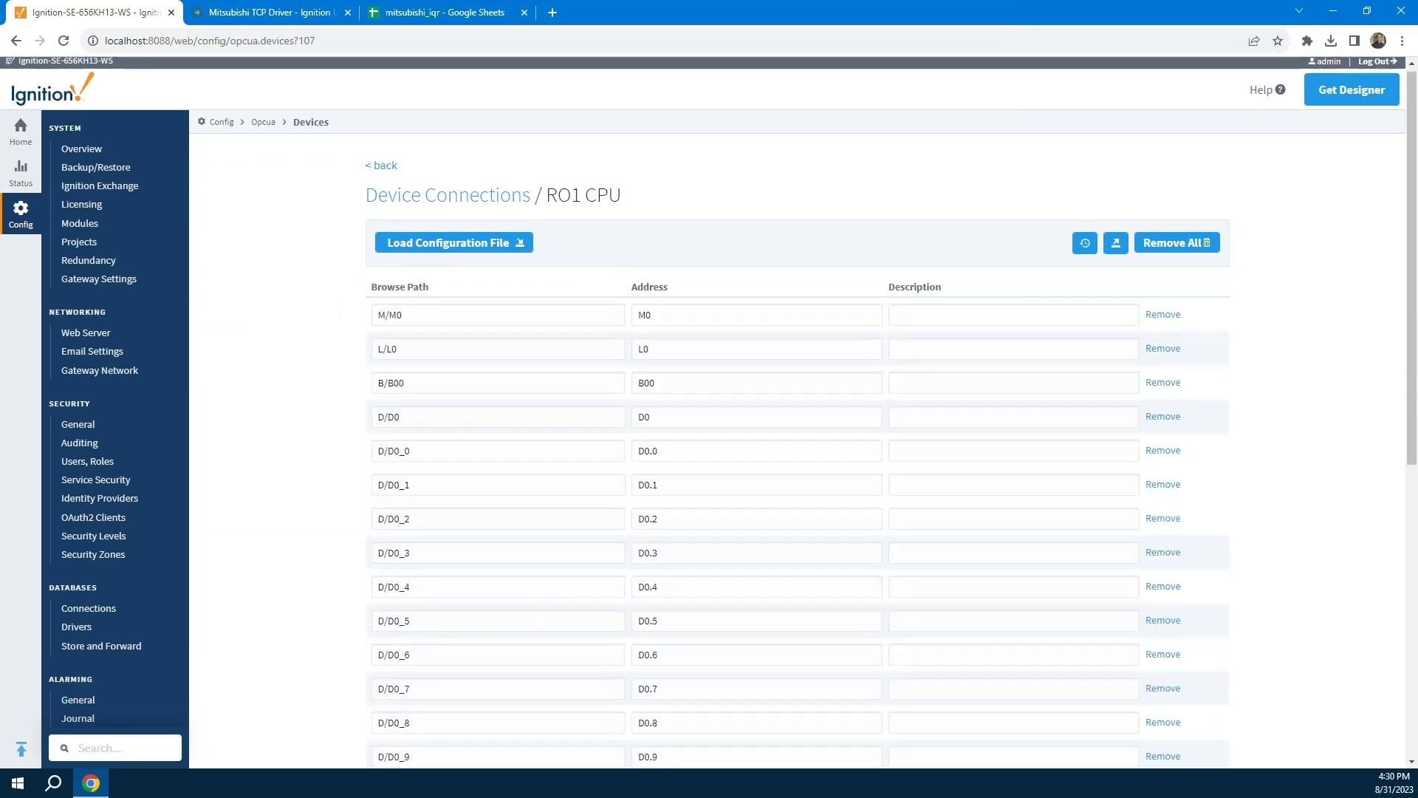
scroll(760, 481, down, 7)
click(735, 661)
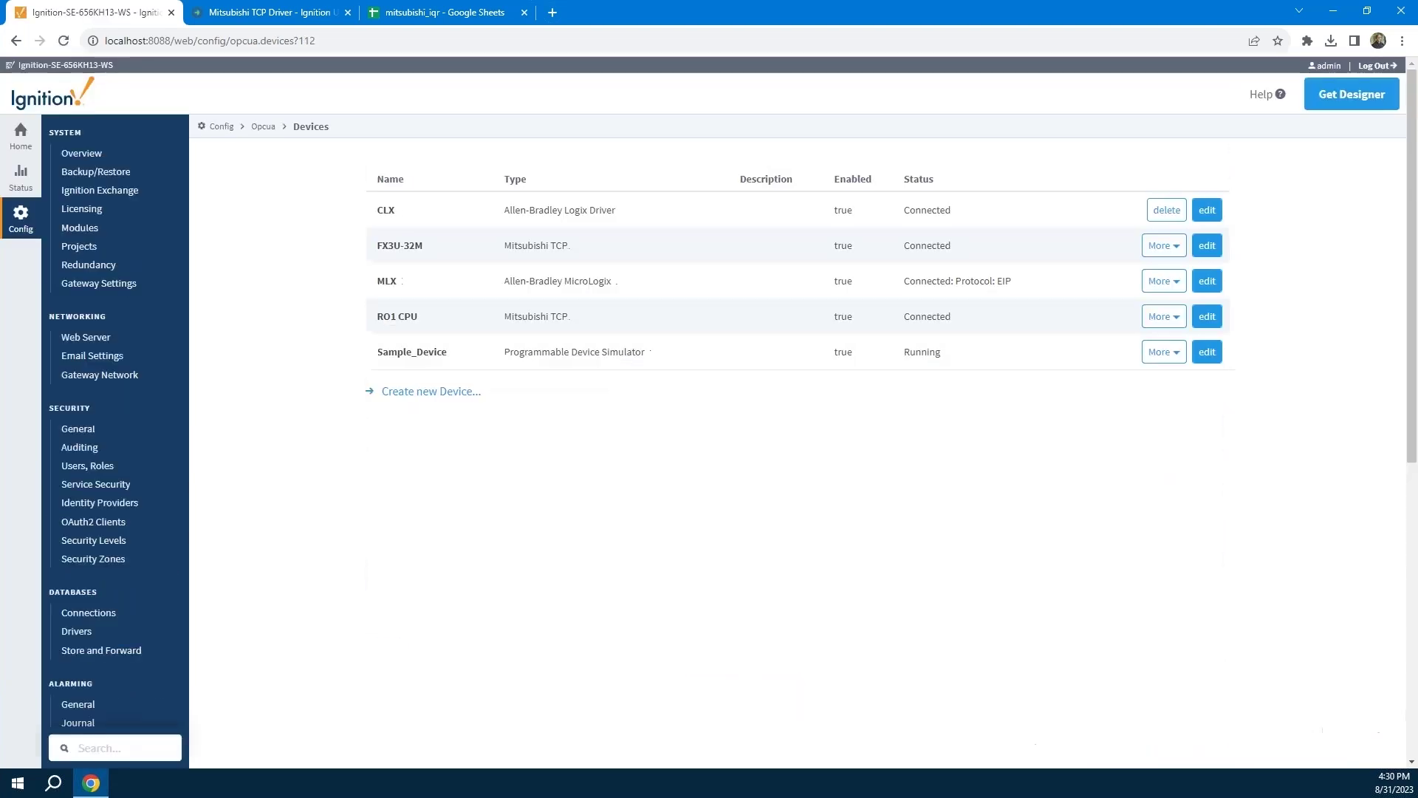
- In OPC Quick Client, expand Ignition OPC UA Server > Devices > RO1 CPU > Tags
scroll(117, 495, down, 7)
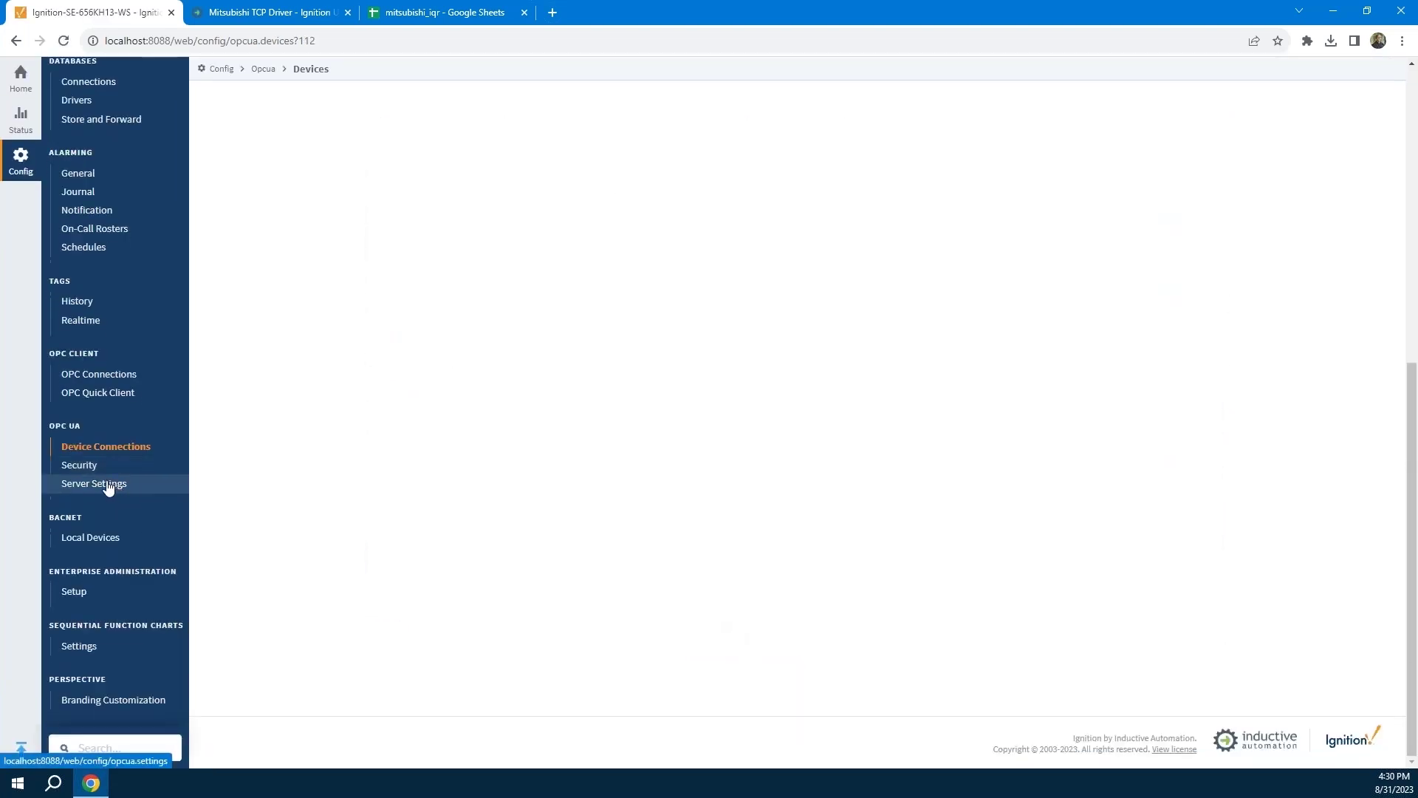
click(104, 393)
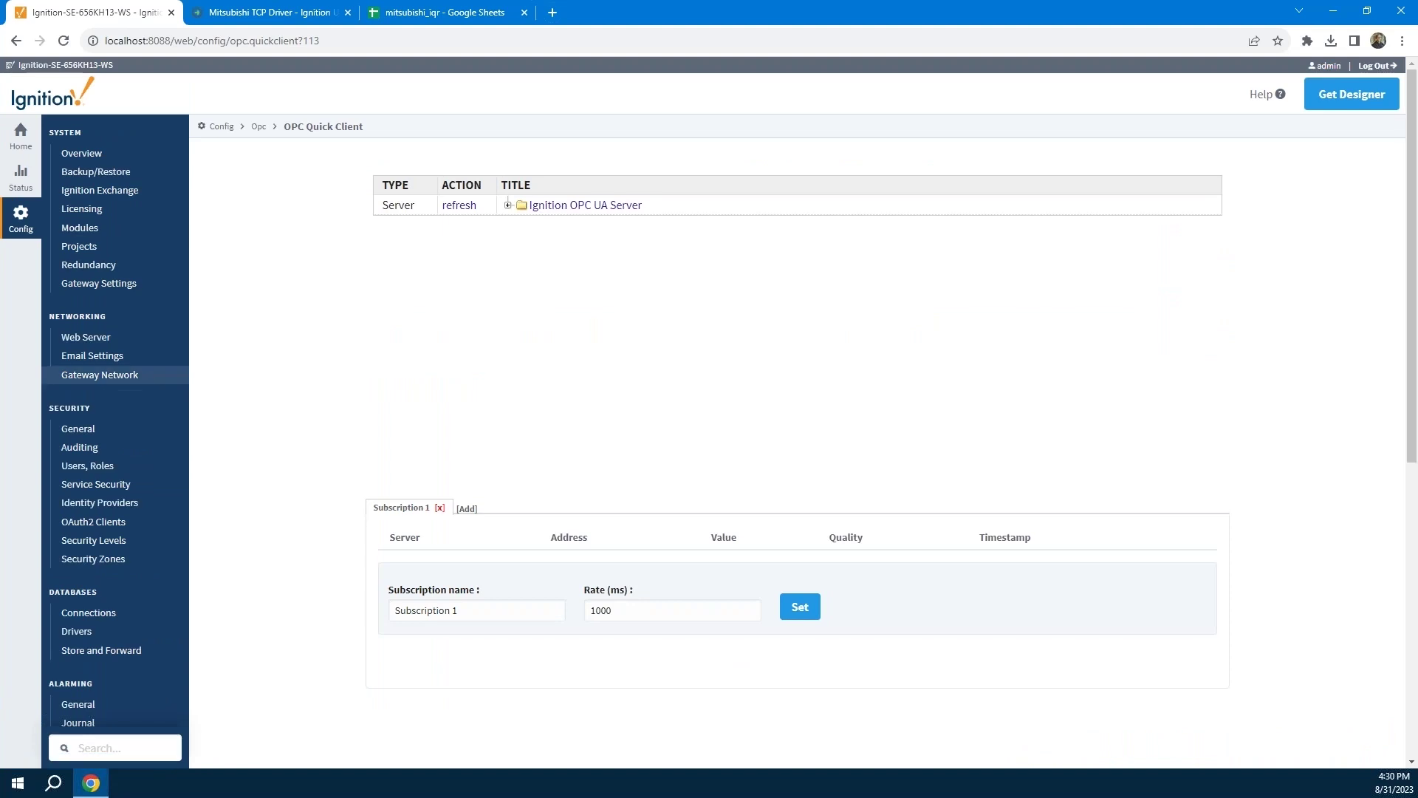
click(508, 206)
click(521, 224)
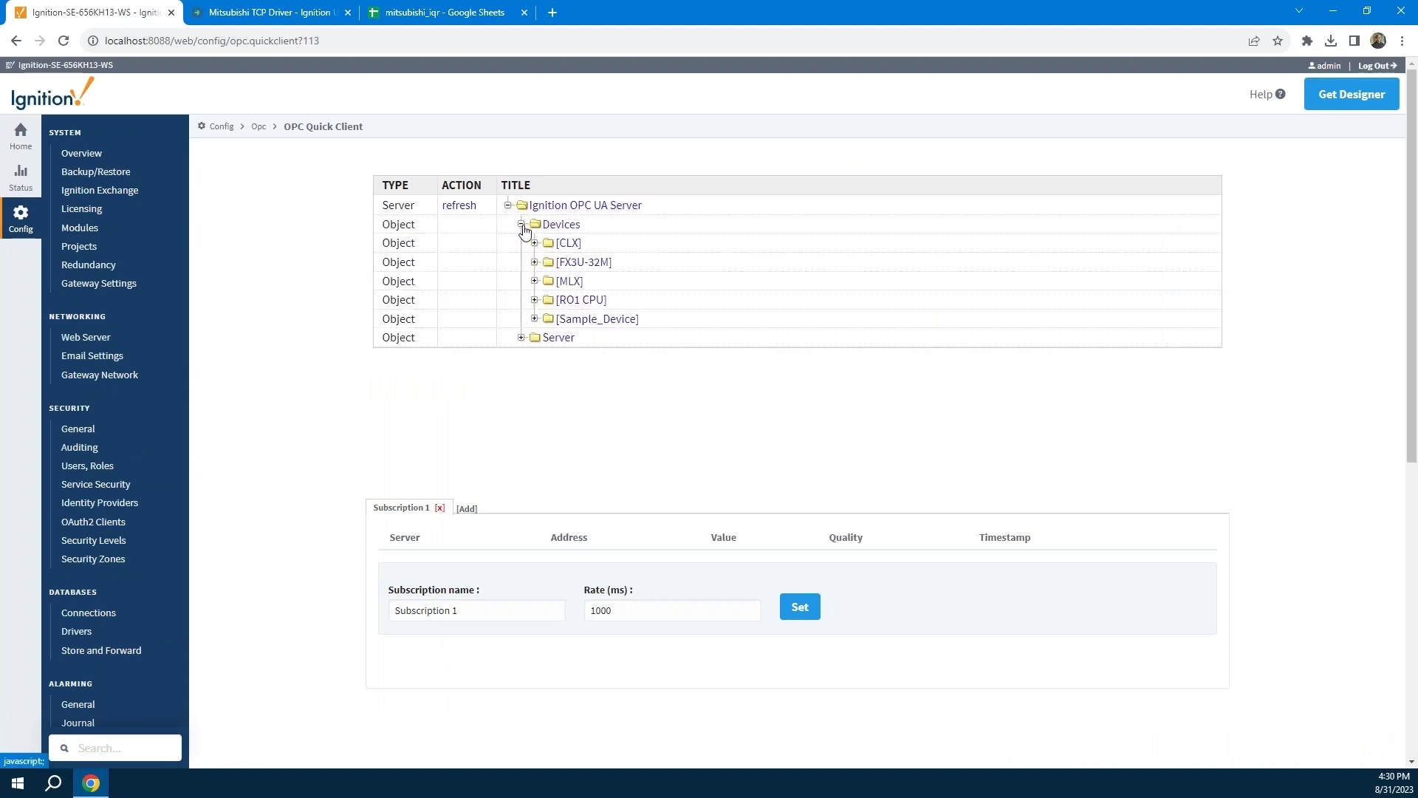
click(534, 300)
click(548, 318)
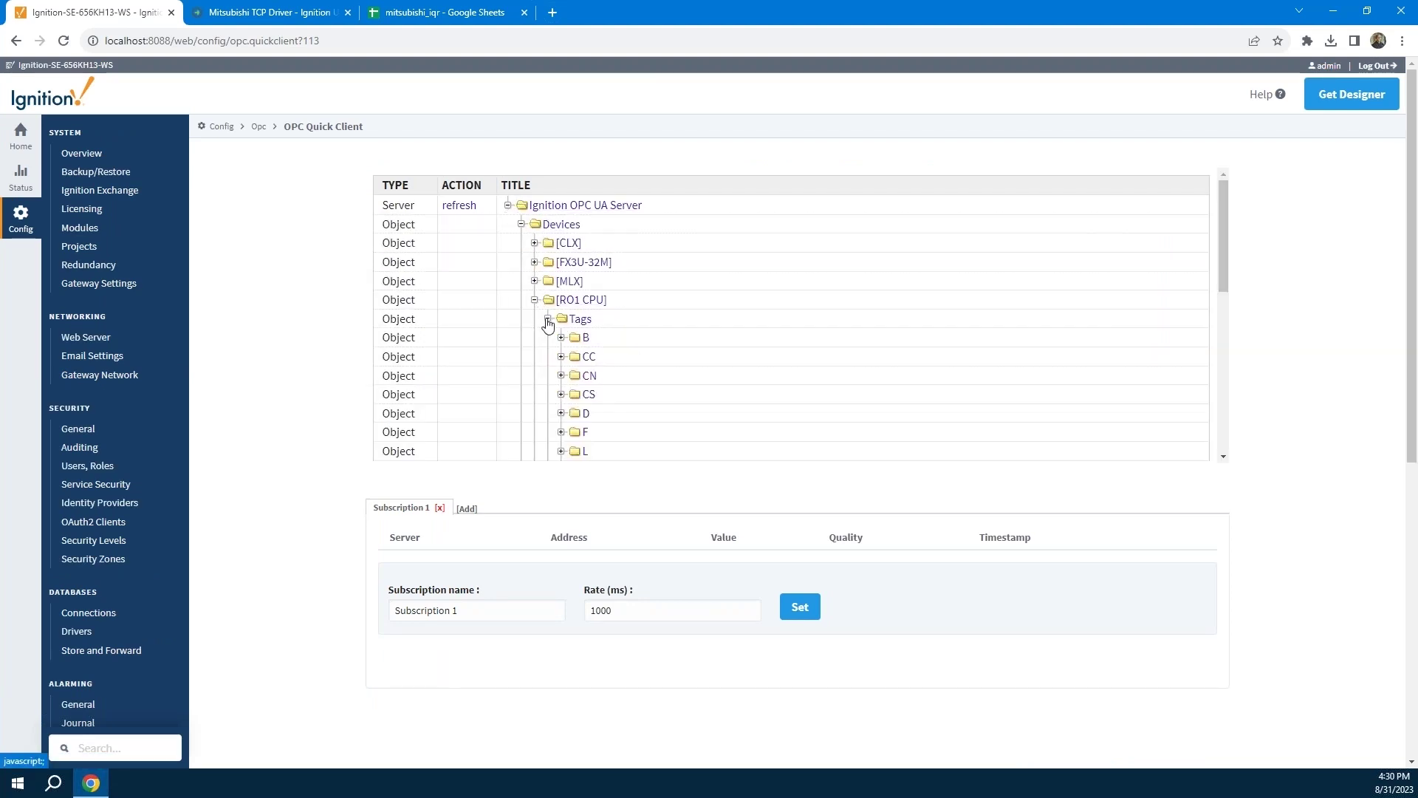
scroll(584, 348, down, 3)
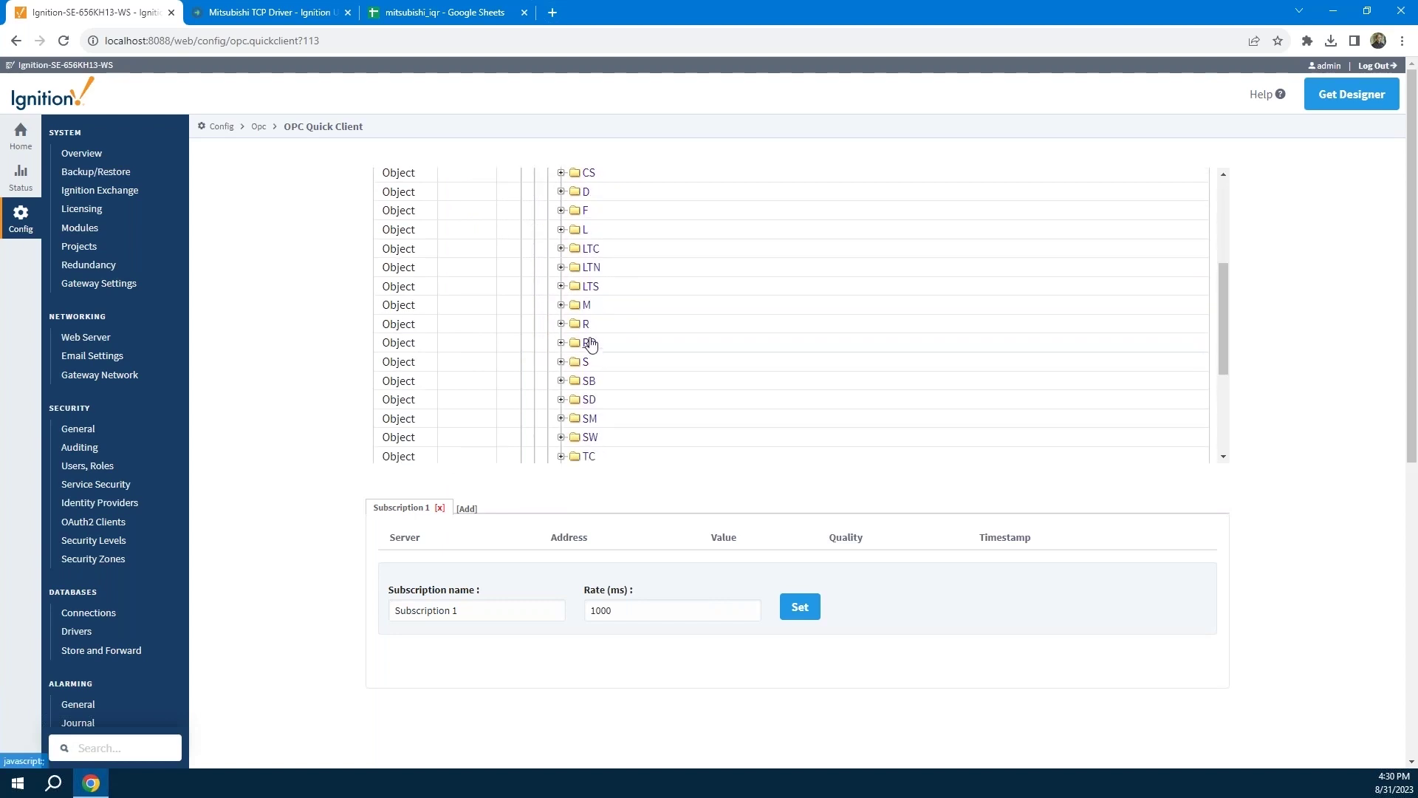
scroll(603, 319, up, 2)
scroll(605, 410, down, 2)
scroll(637, 337, up, 1)
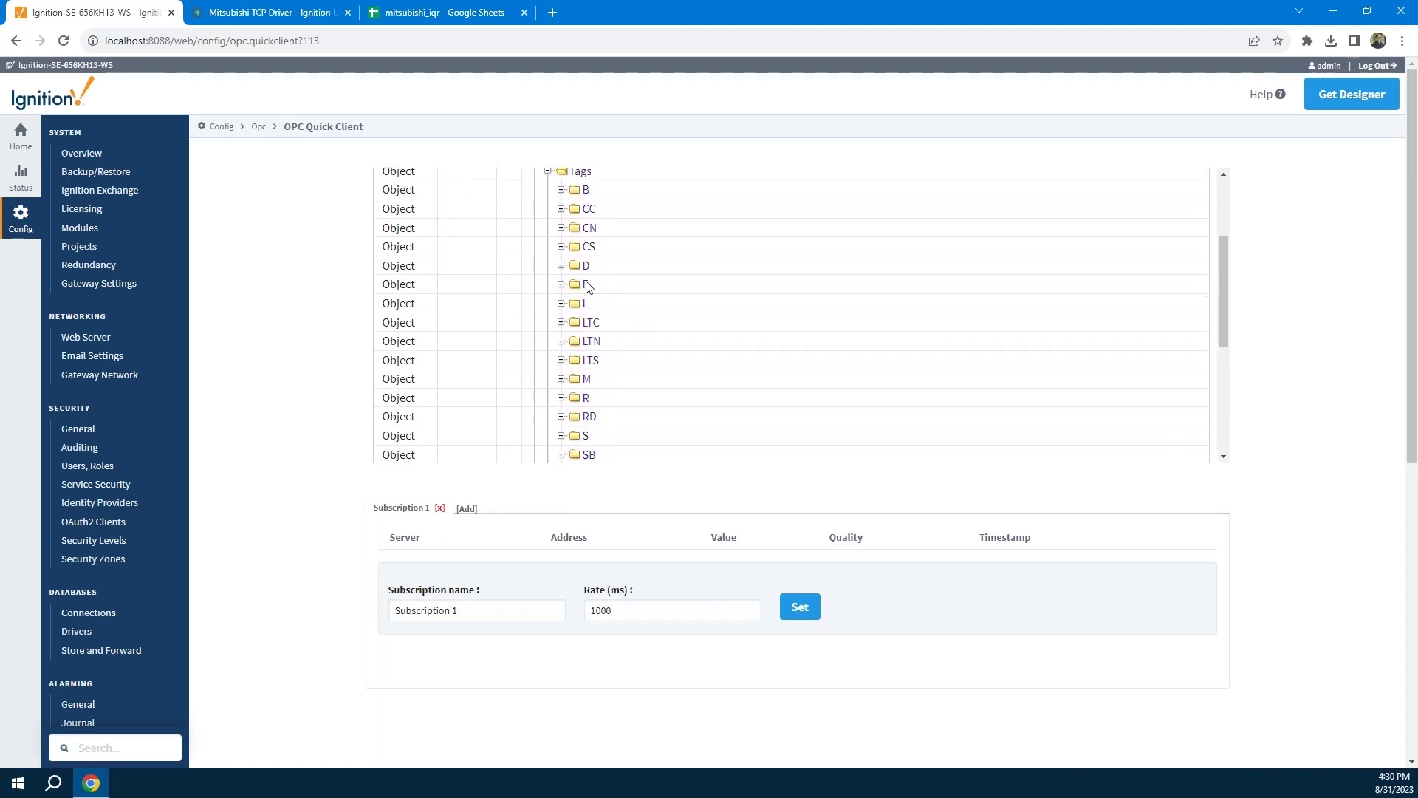
- Expand folder D and read tag D0, returning 23729 with Good quality
click(562, 266)
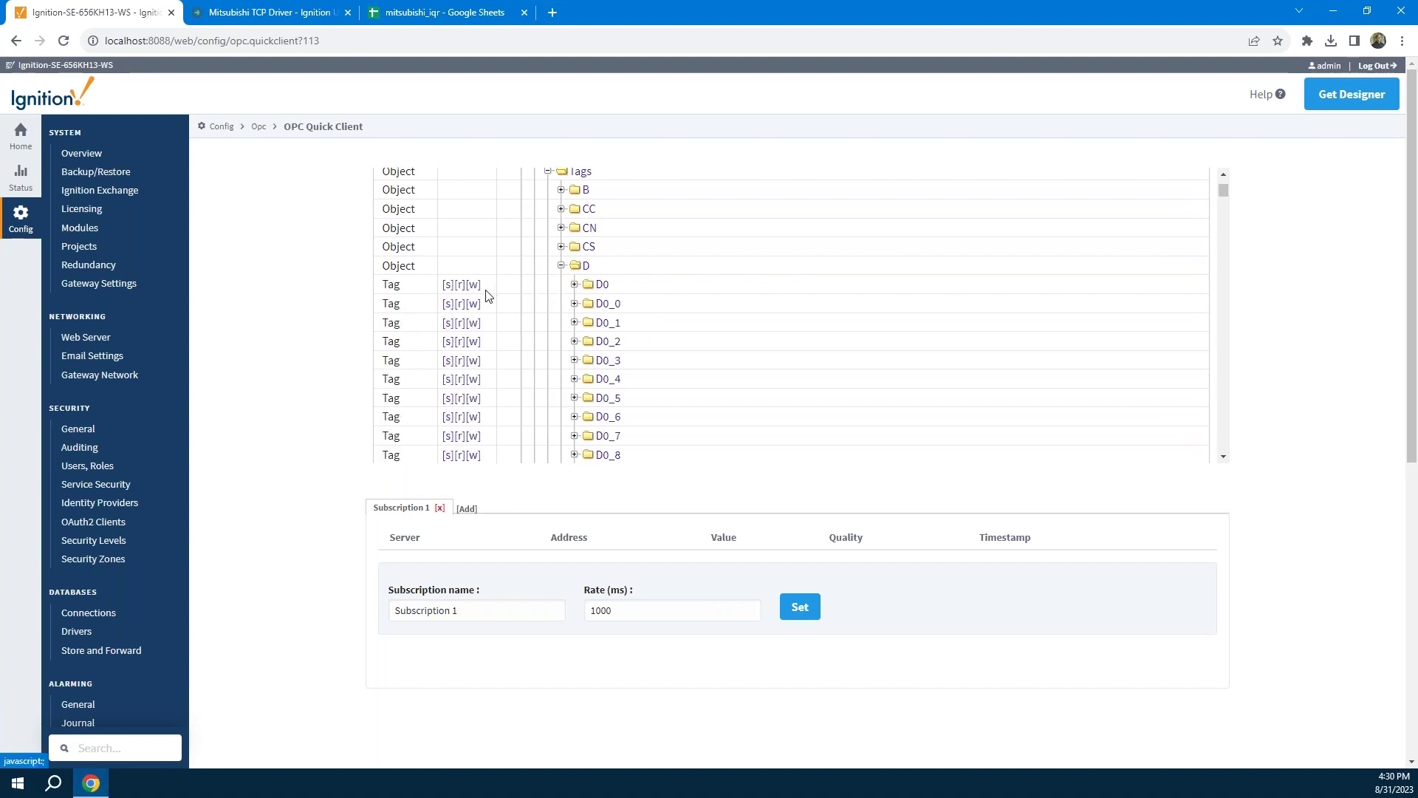
click(460, 285)
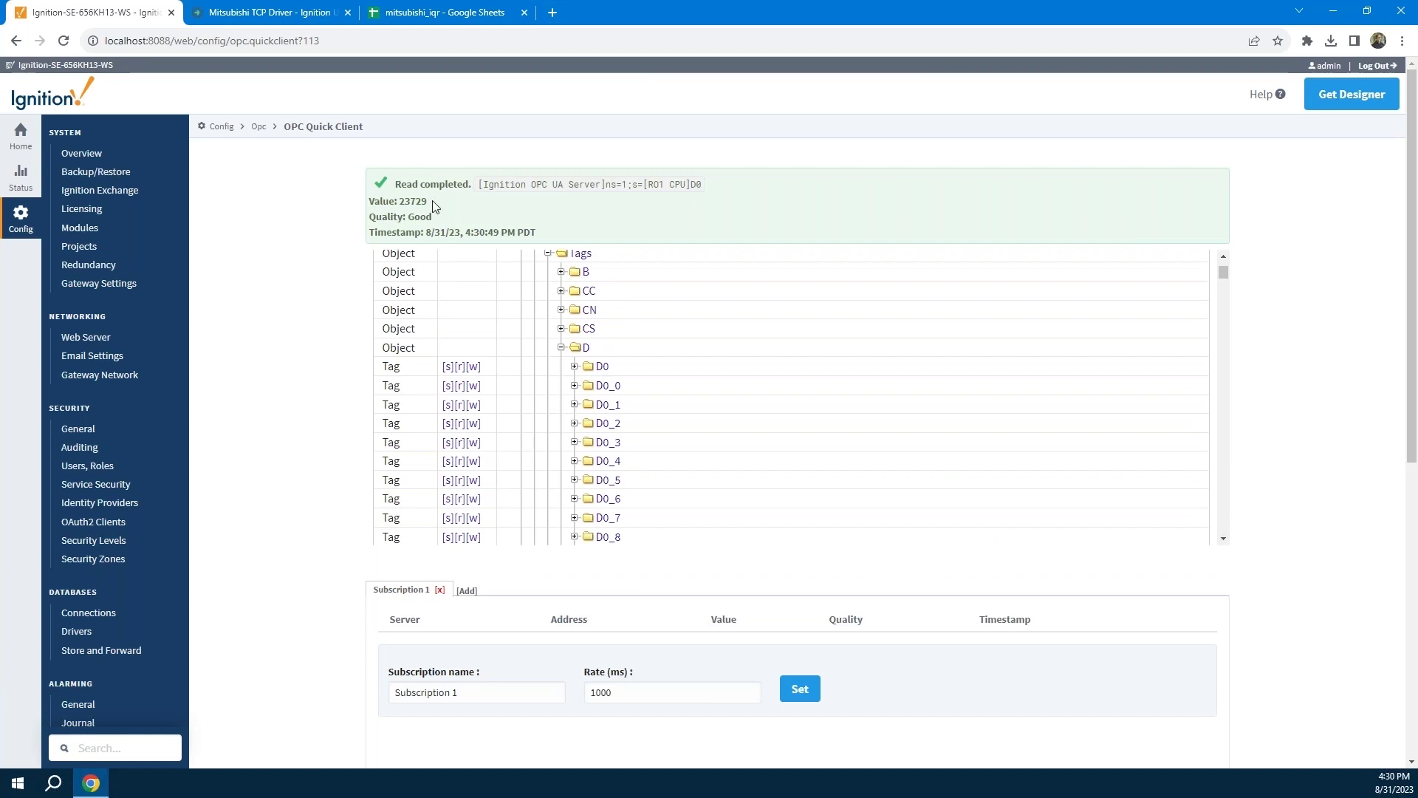
drag(430, 202, 401, 205)
click(319, 377)
- Launch the Designer for the localhost:8088 gateway and sign in with the account credentials
click(1342, 101)
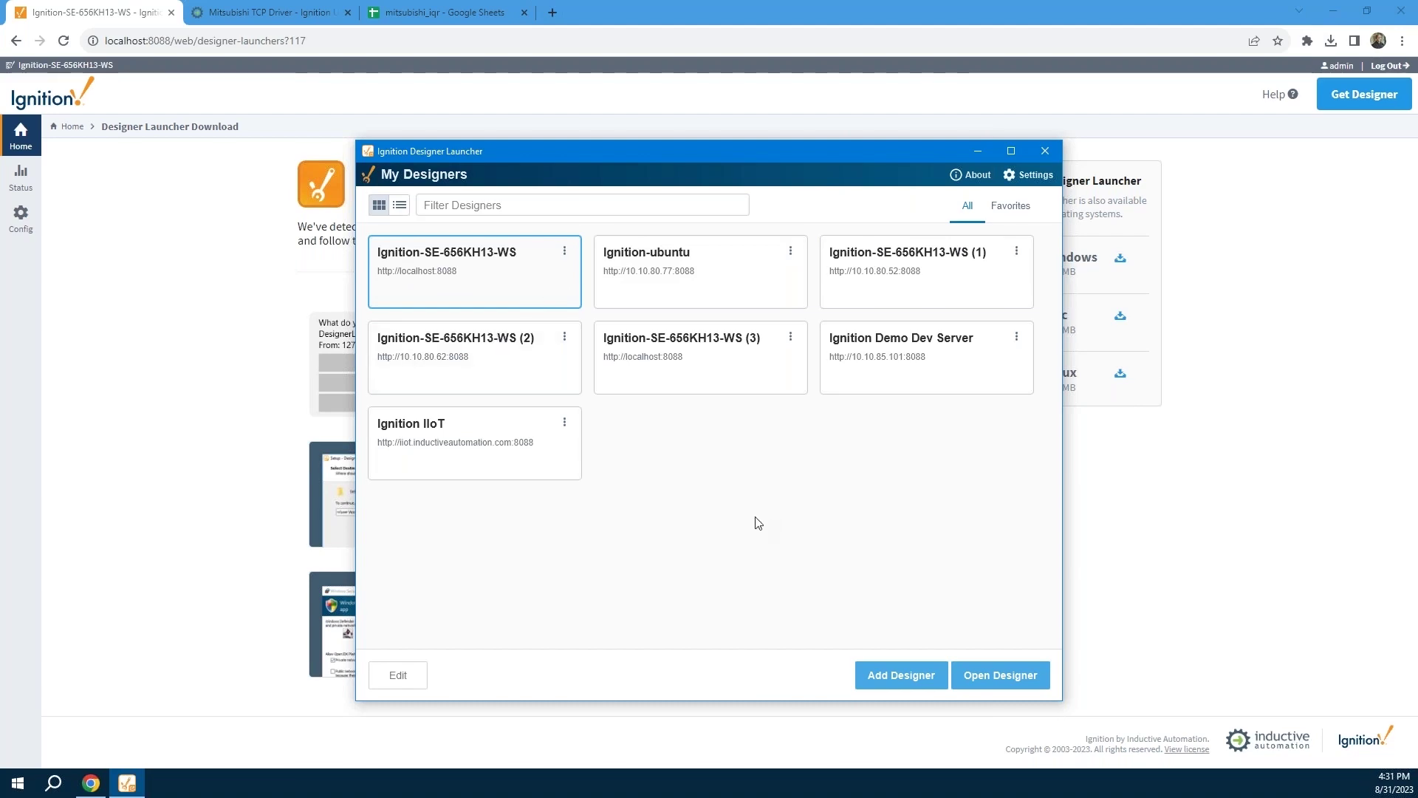
double_click(478, 290)
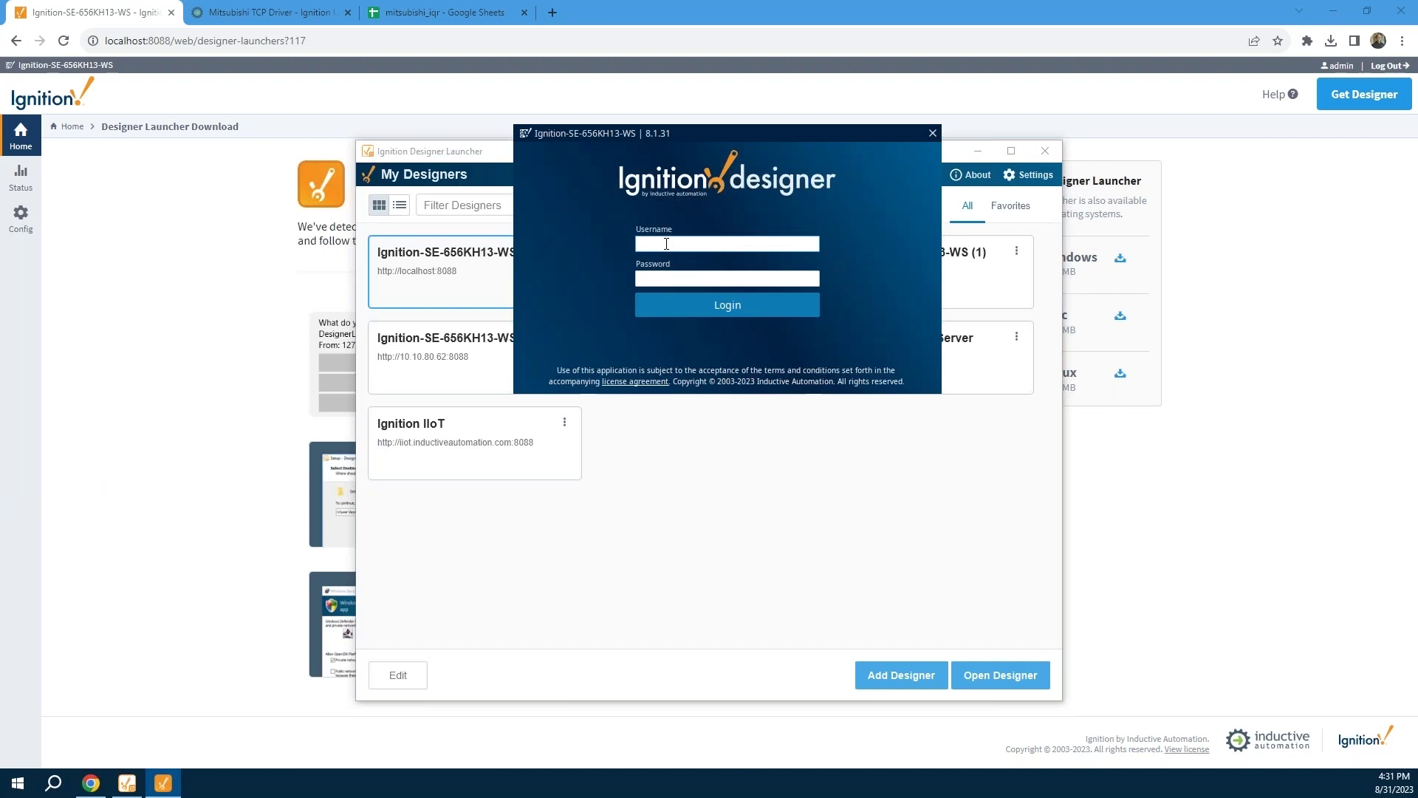
key(Tab)
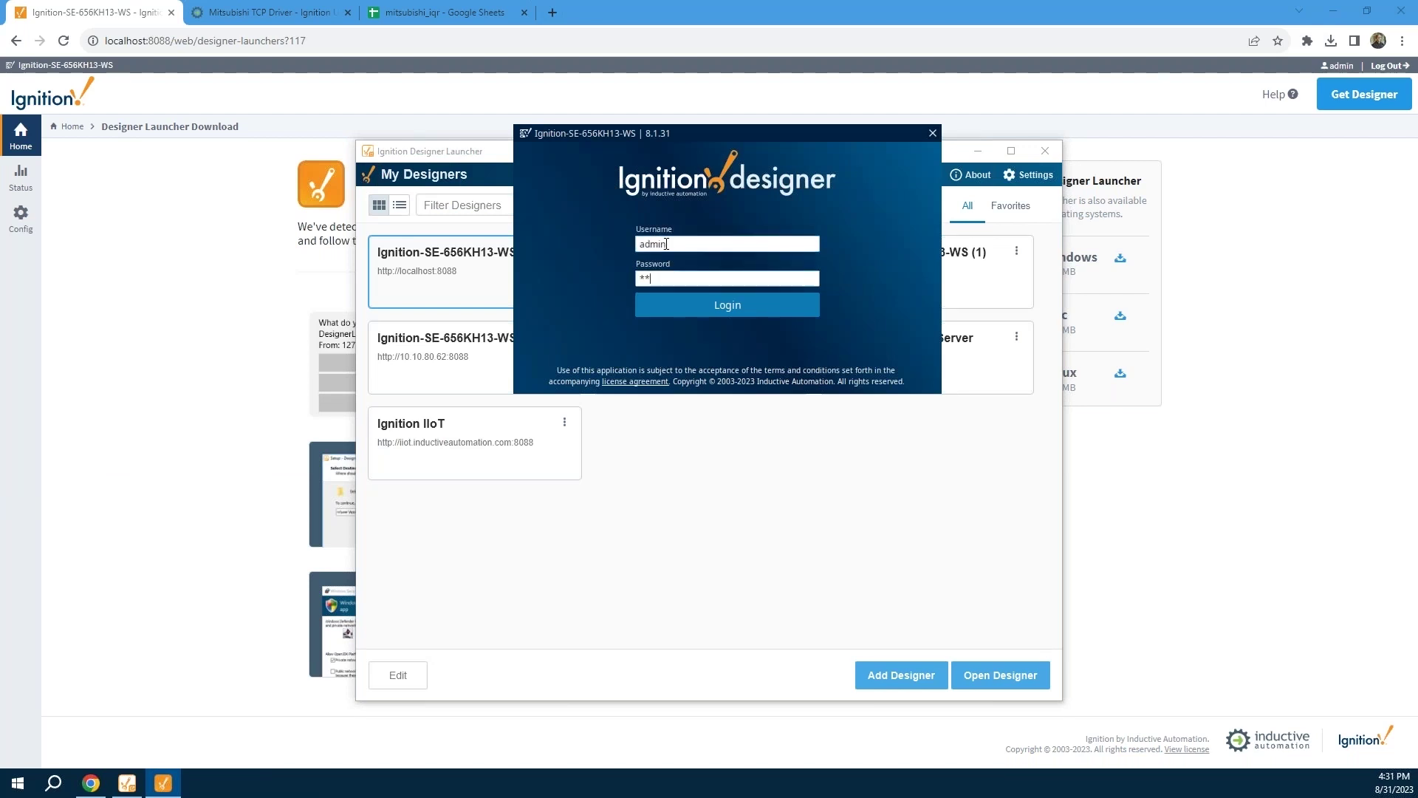
key(Return)
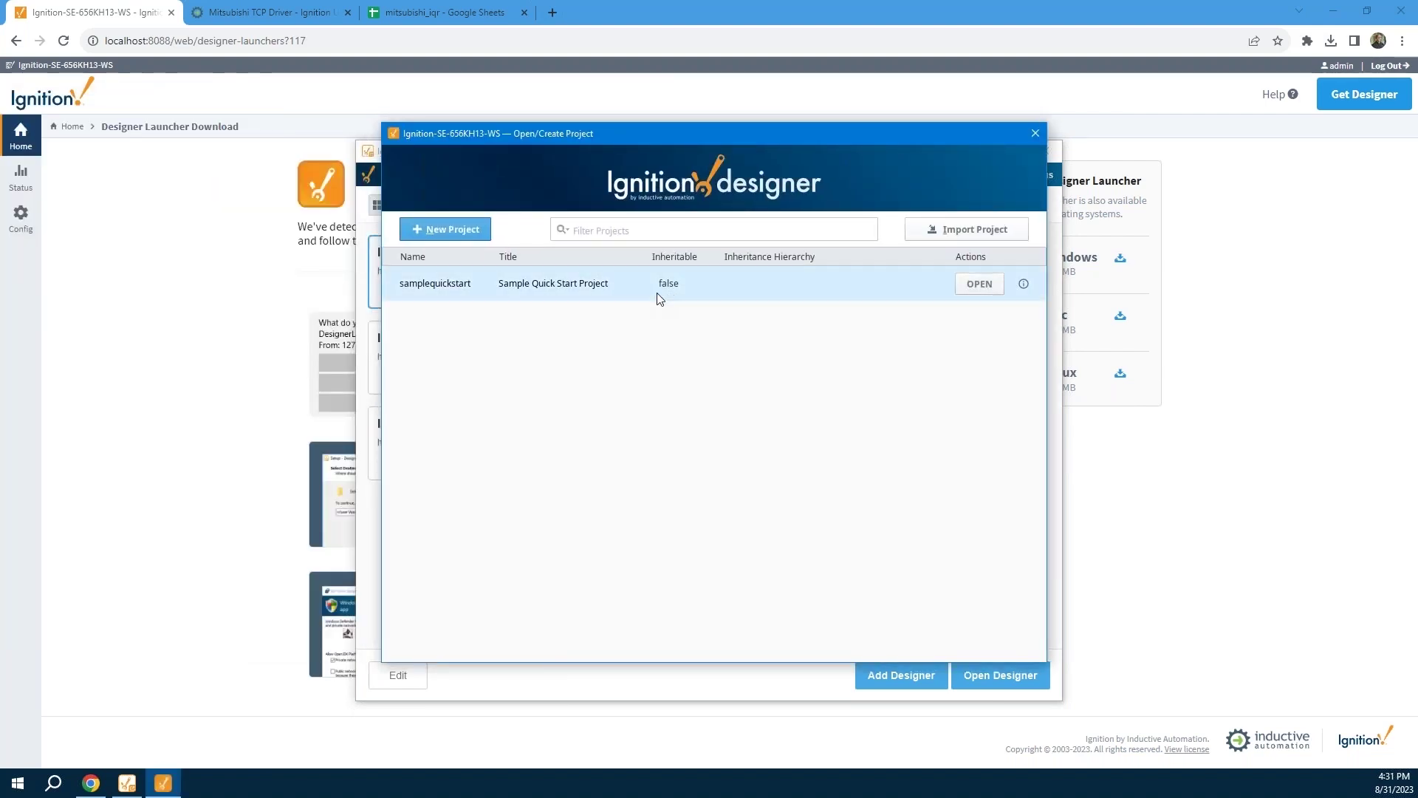
- Create a new project named Demo using the Perspective Menu Nav 8.1 template
click(454, 232)
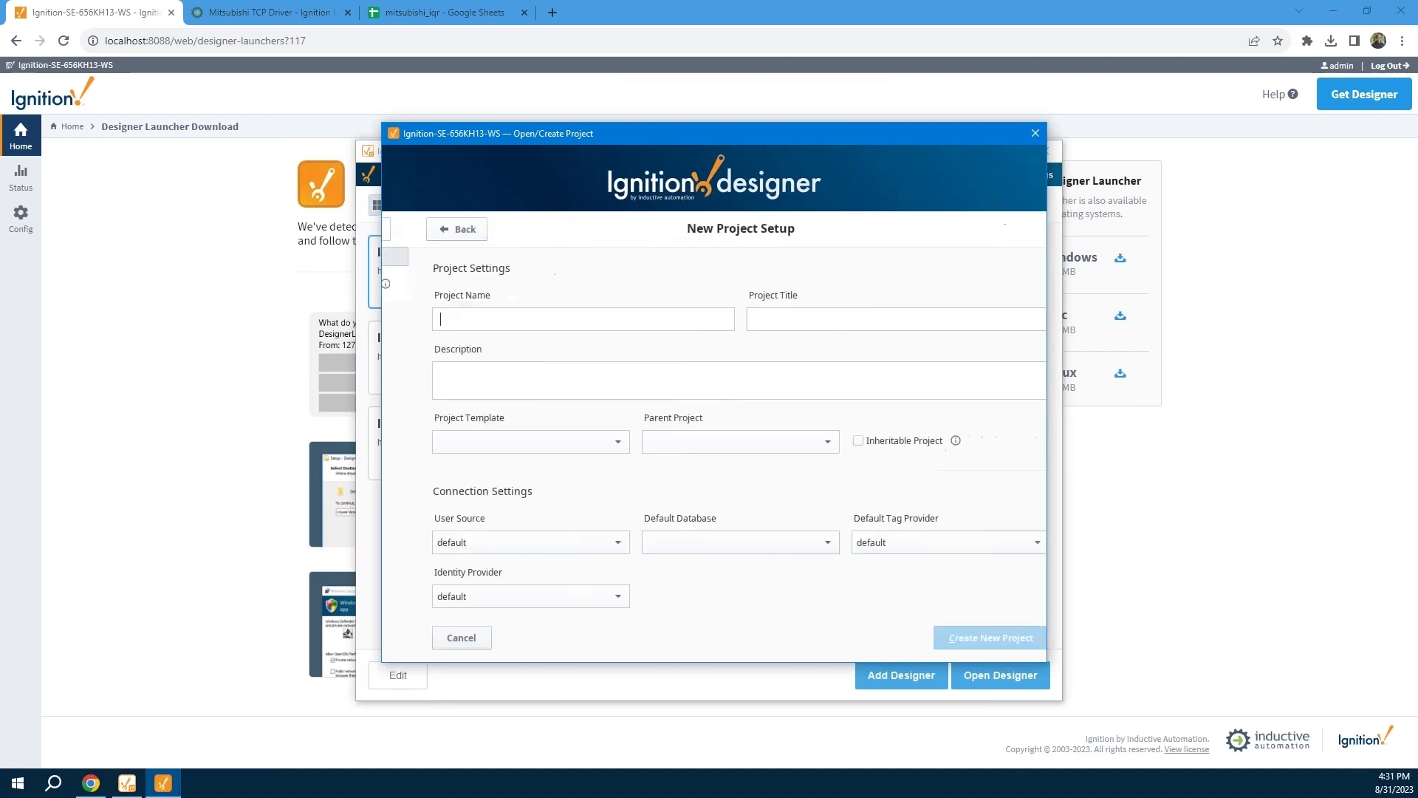
text(Demo)
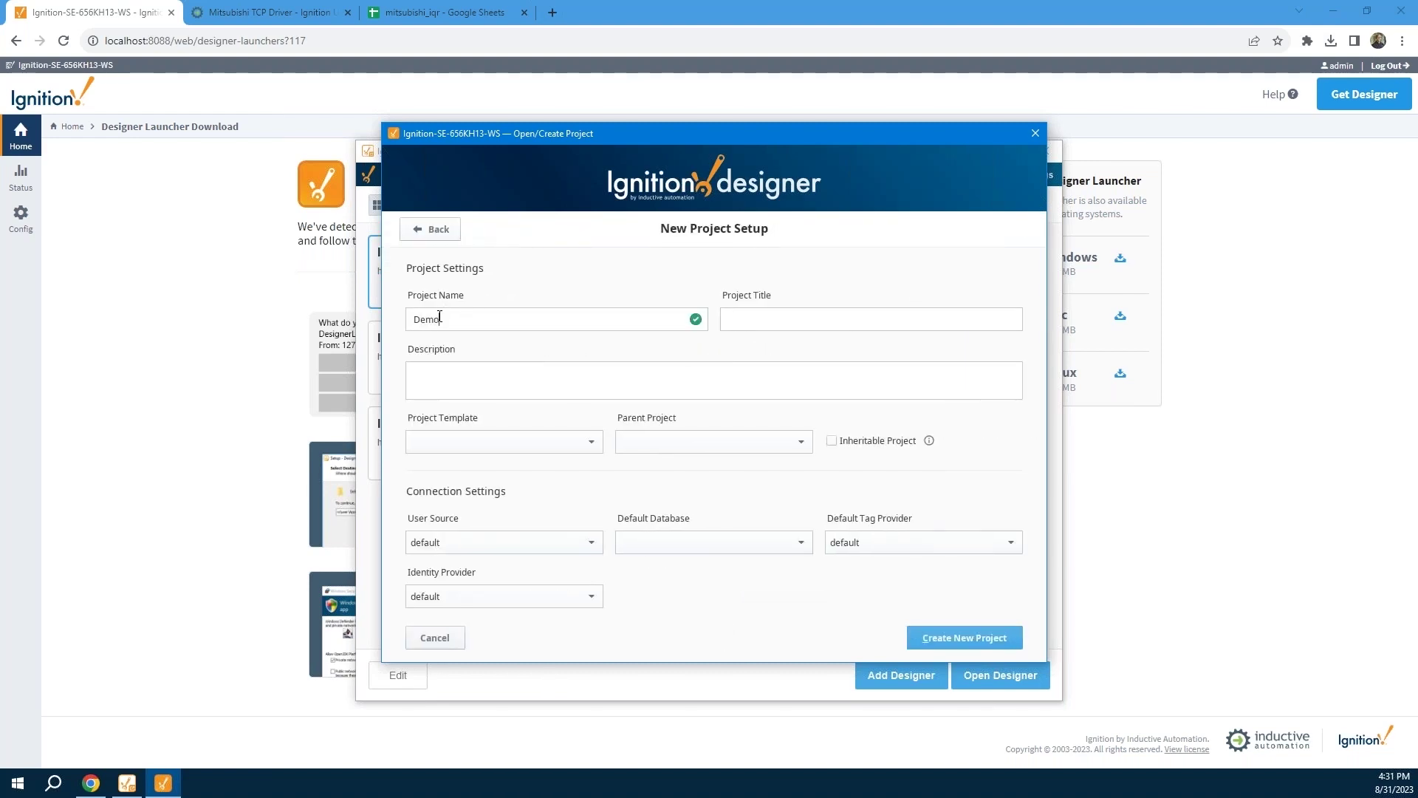
click(476, 440)
click(478, 480)
click(949, 640)
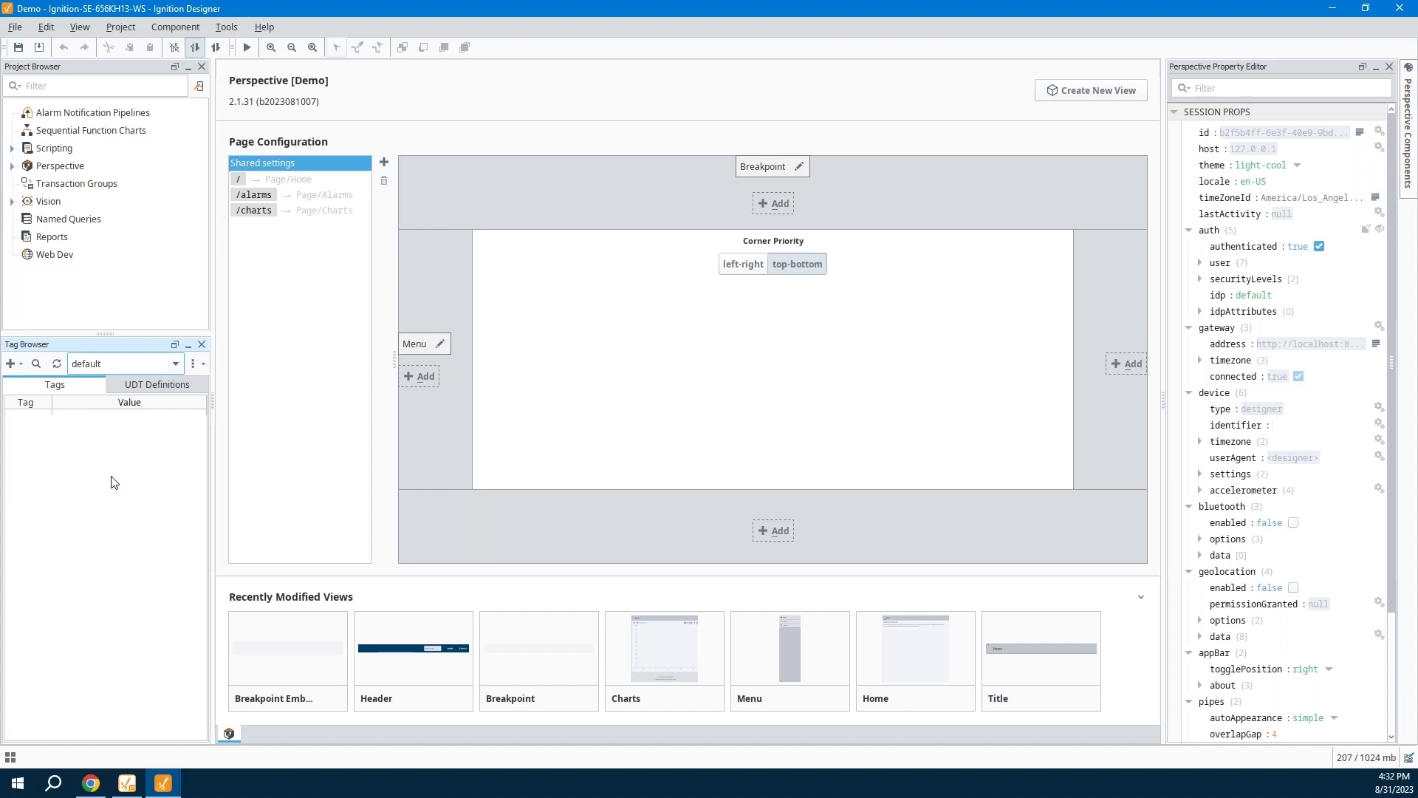
- Import the RO1 CPU device's whole Tags folder (4042 tags) and expand folder D
click(13, 364)
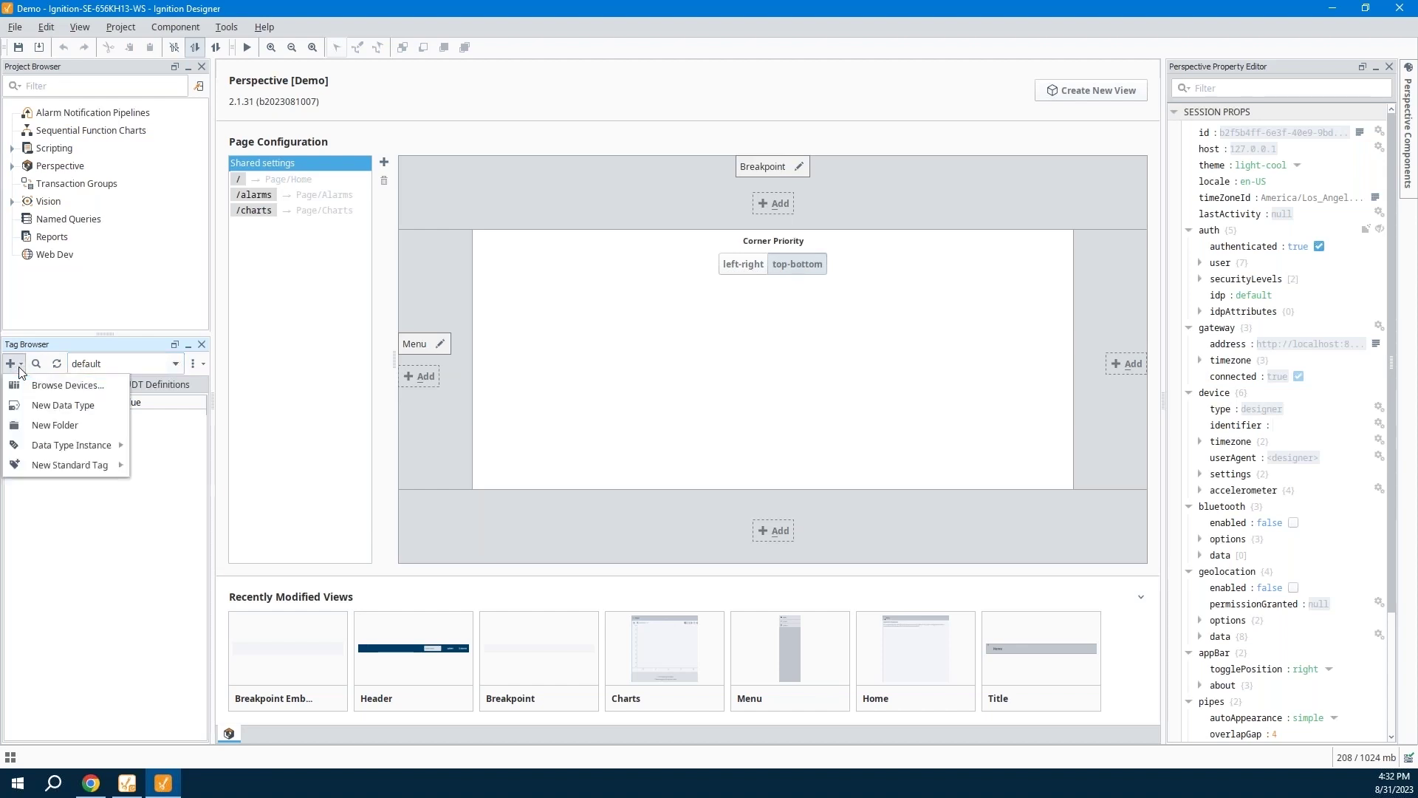
click(69, 387)
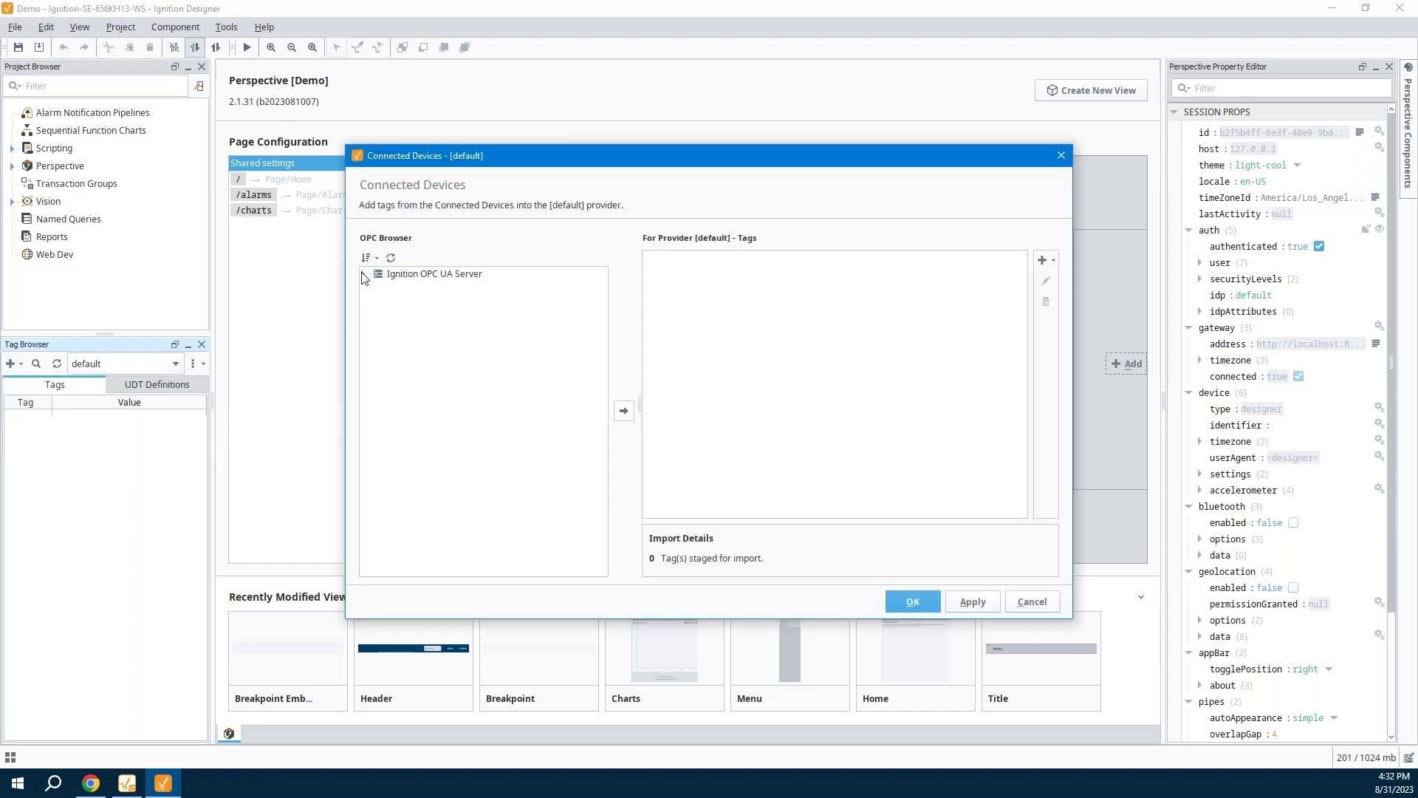
click(363, 273)
click(375, 288)
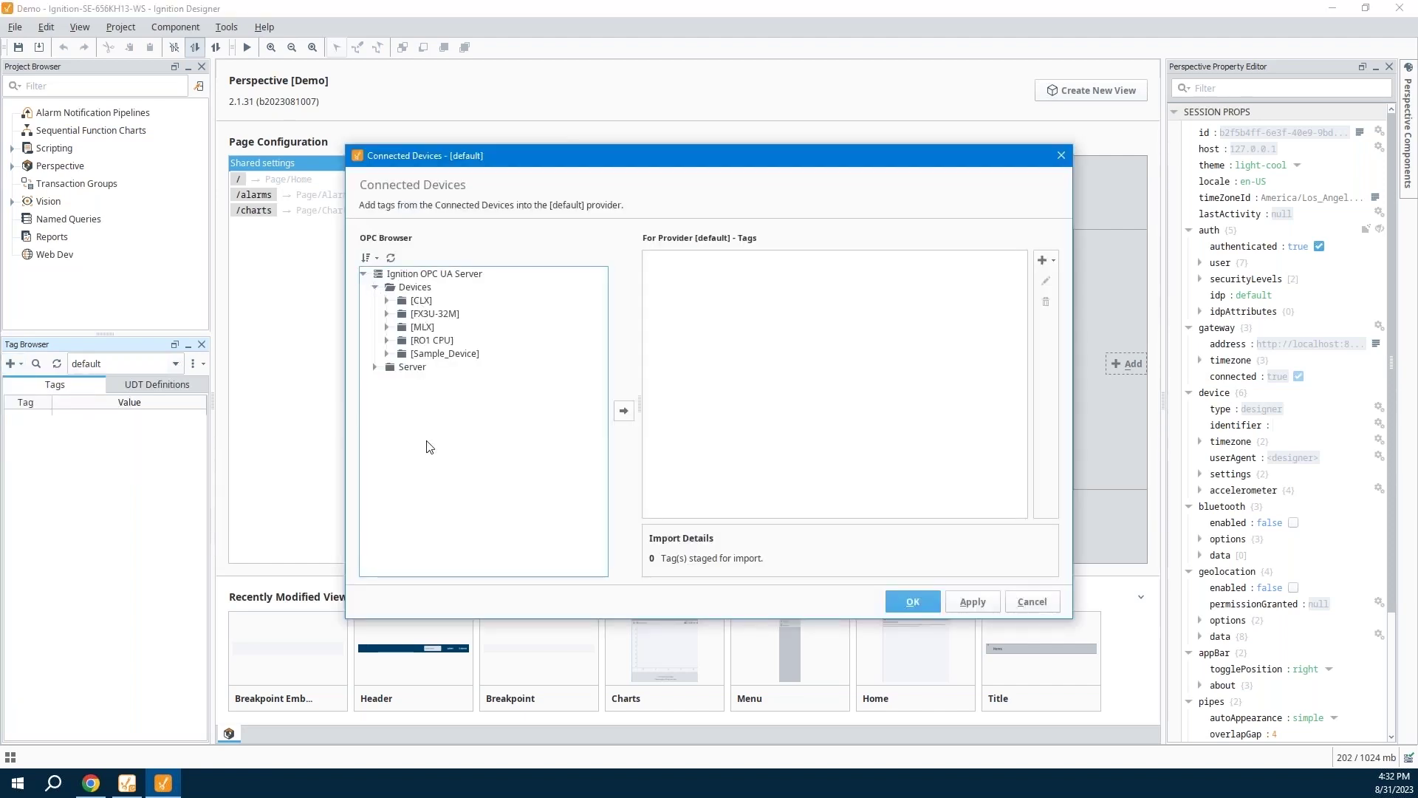
click(386, 339)
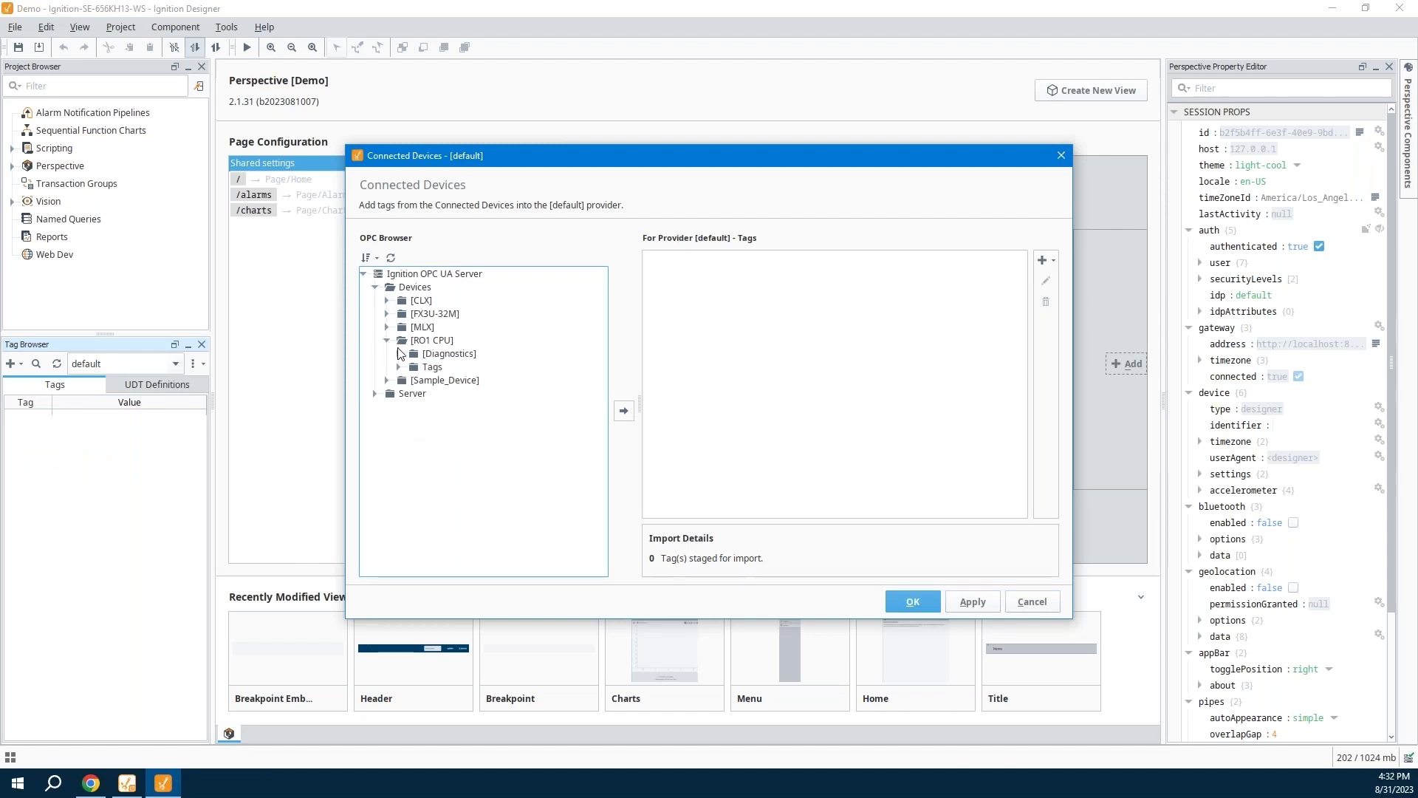
click(399, 367)
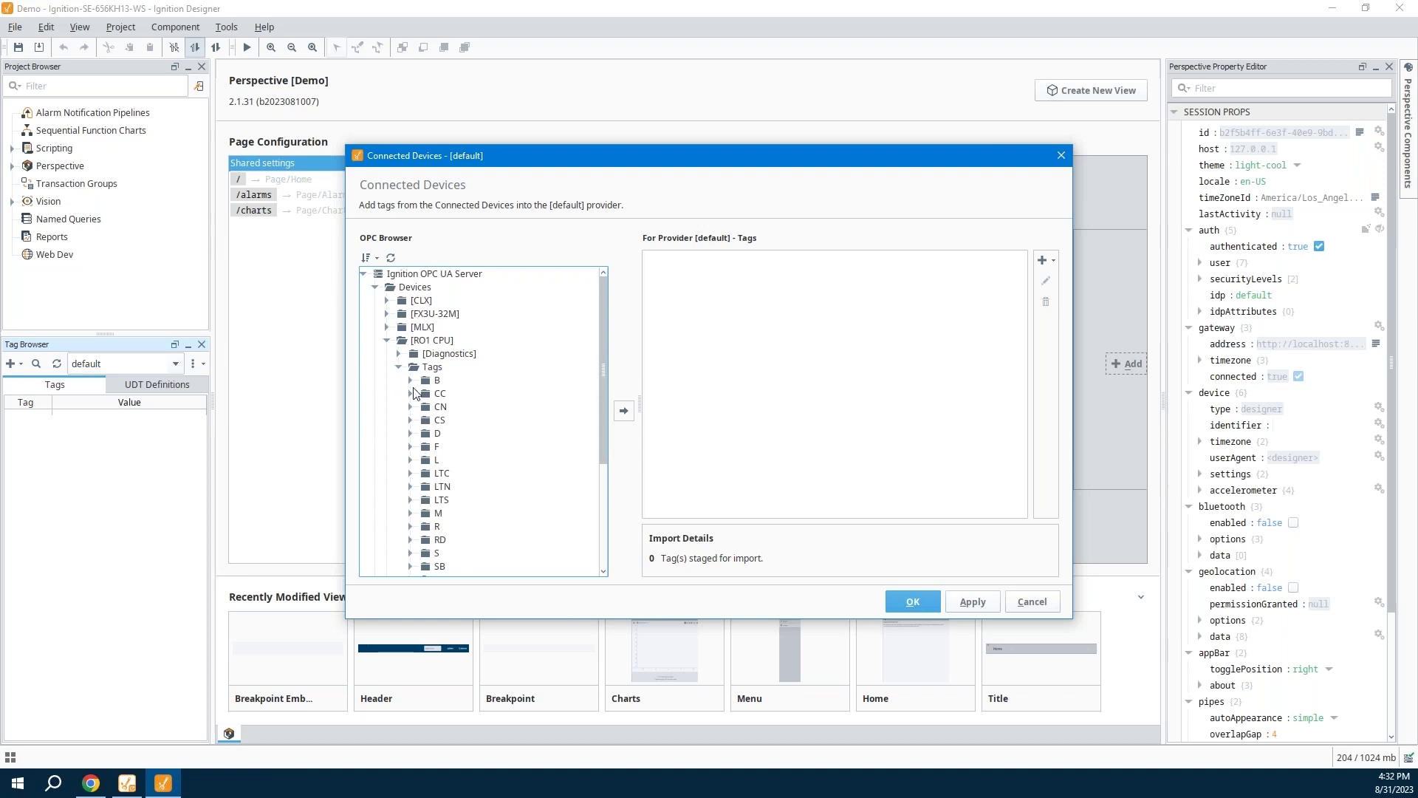
click(415, 368)
click(622, 410)
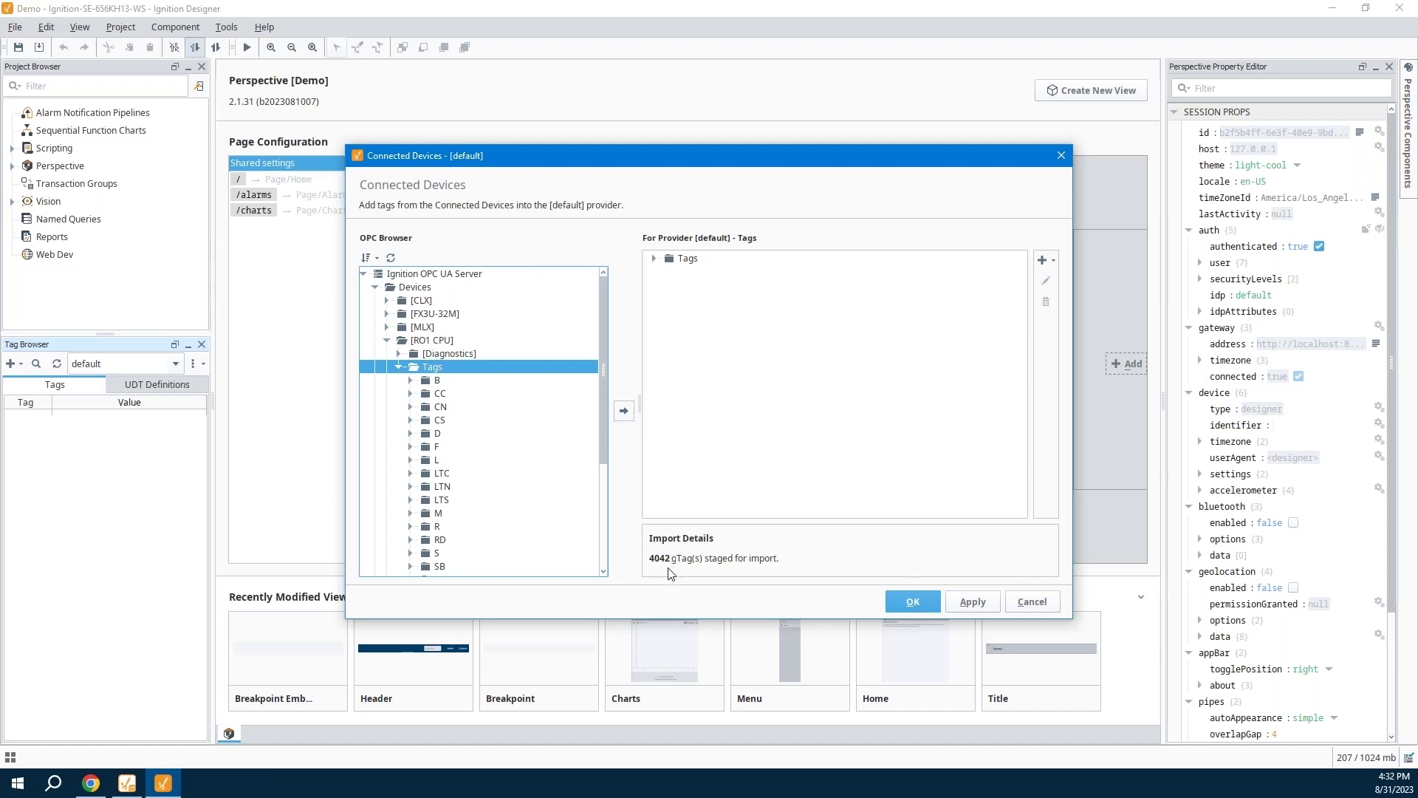
click(913, 602)
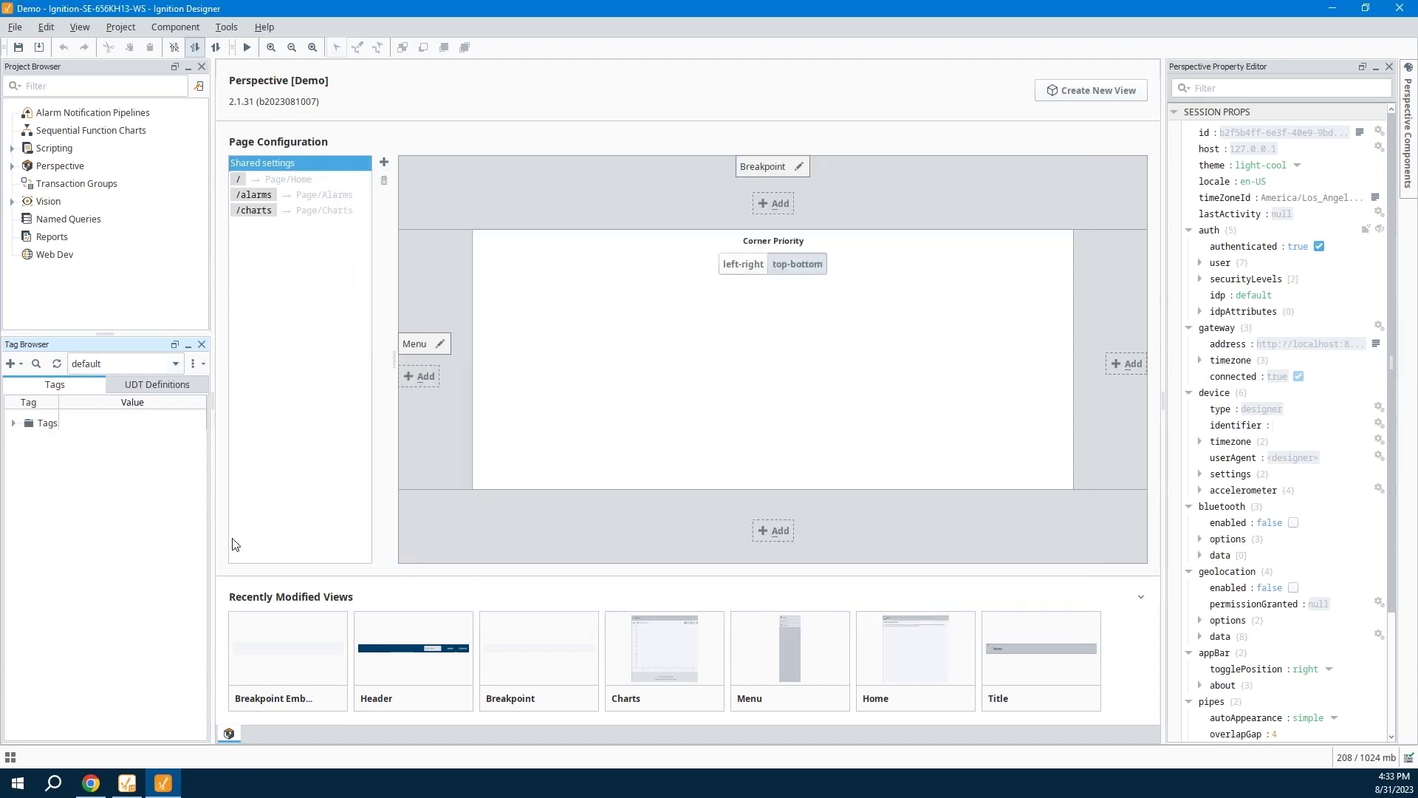
click(14, 422)
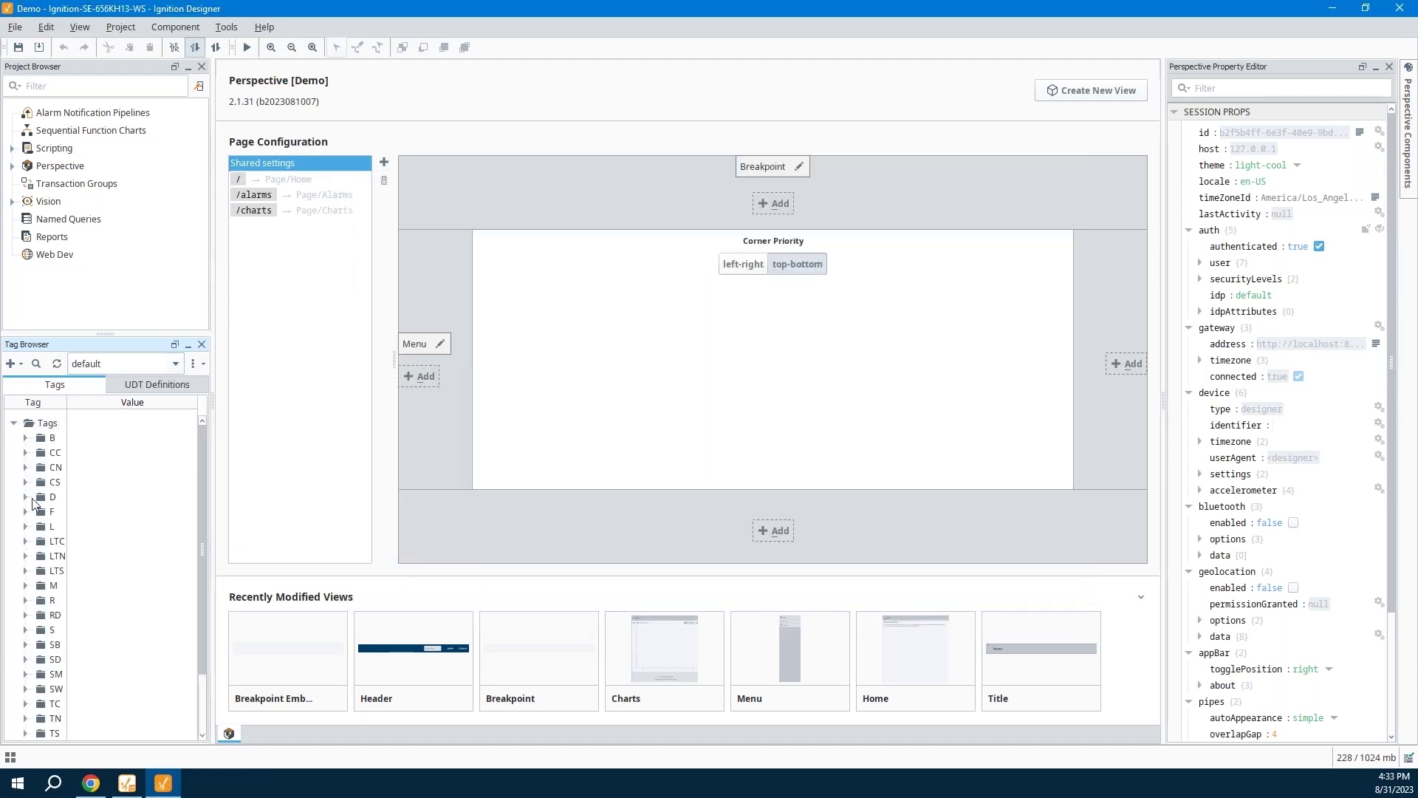
click(26, 497)
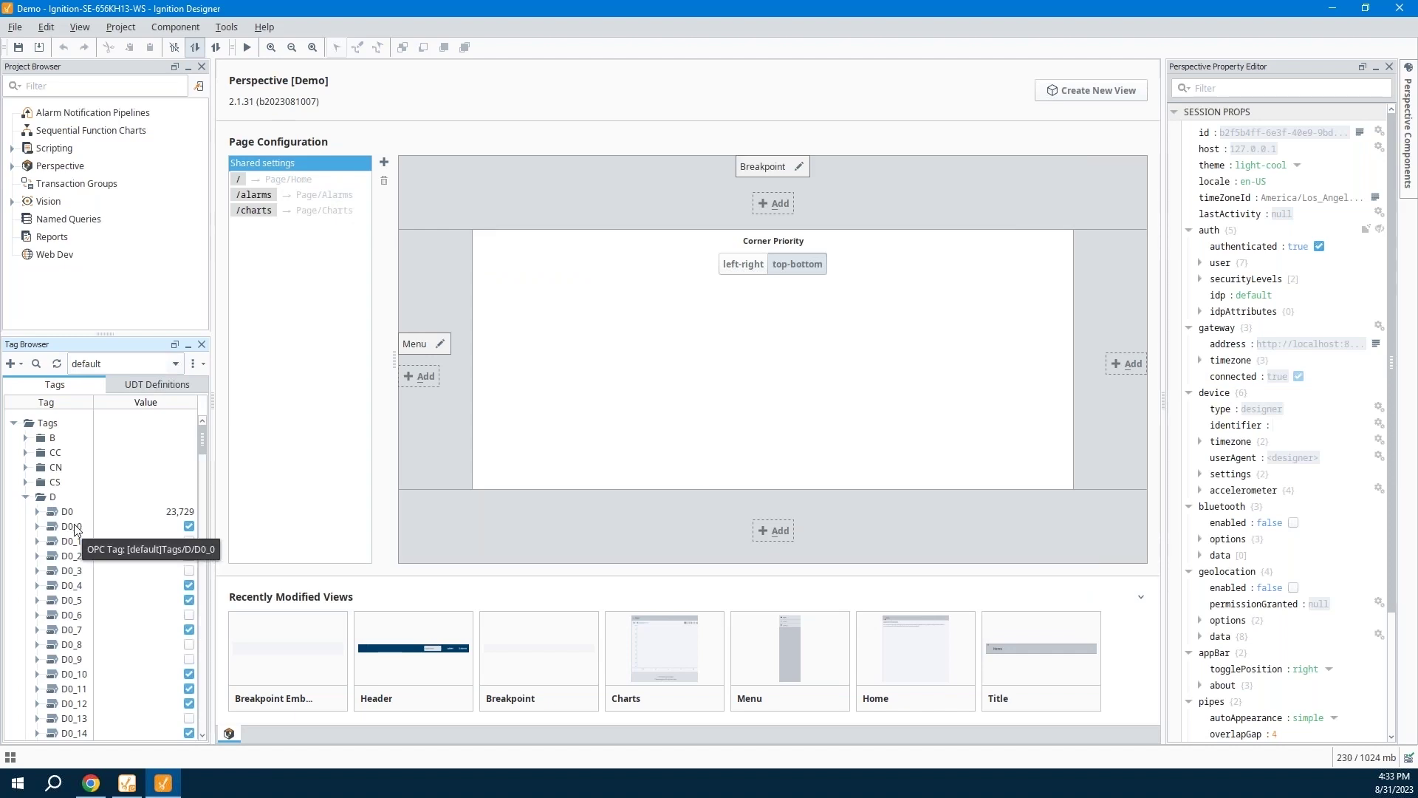
- Set History Enabled to true on tag D0 with Postgres as storage provider, and apply
click(55, 512)
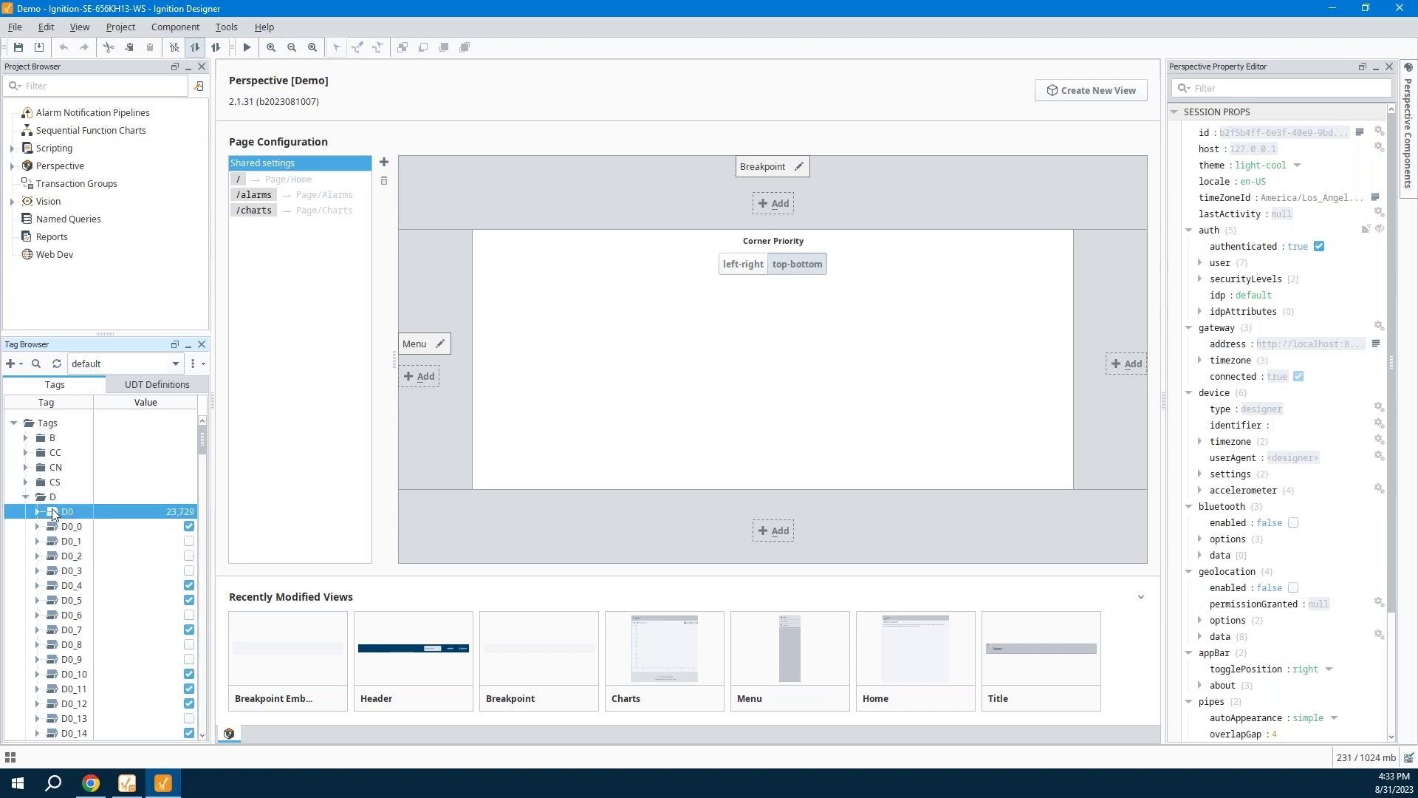
double_click(54, 512)
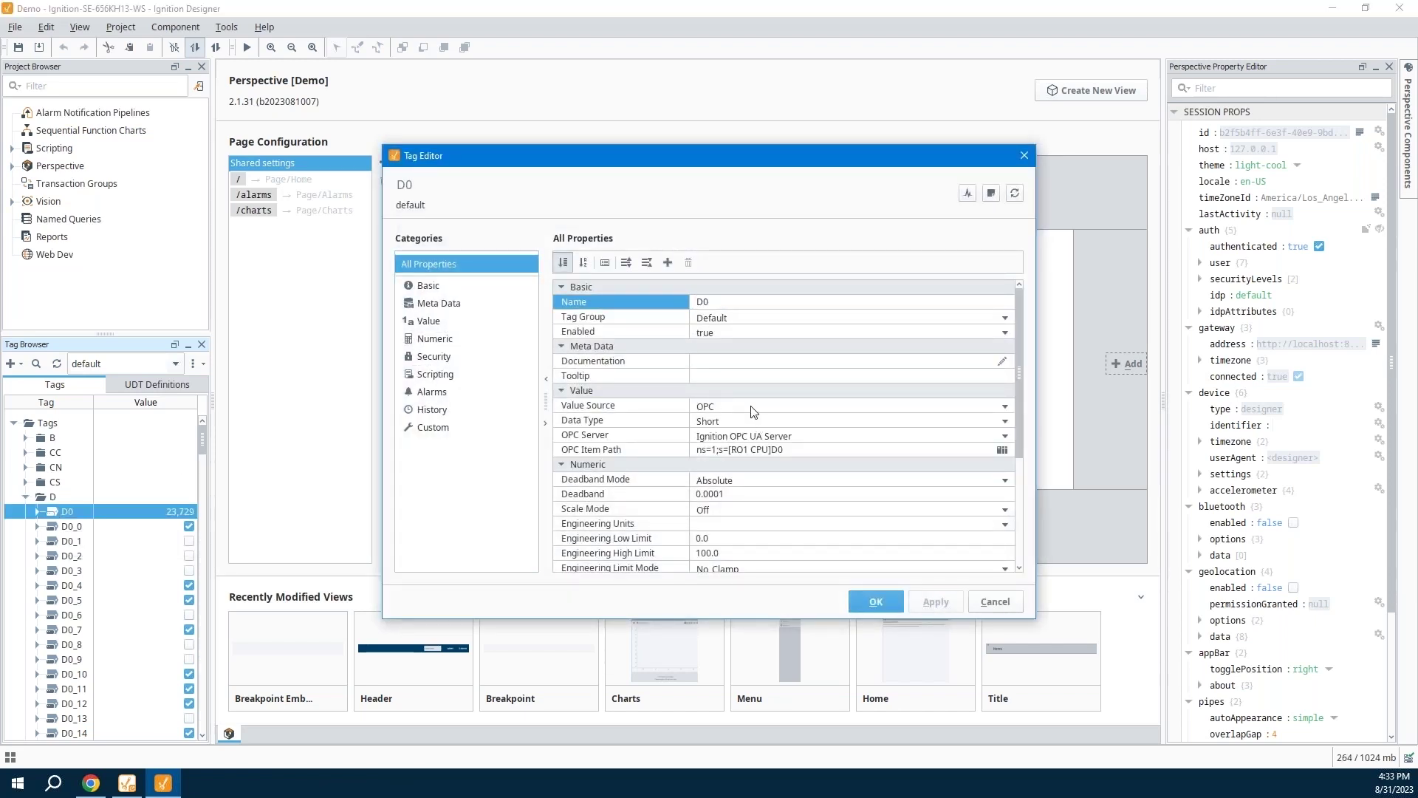
scroll(754, 403, down, 2)
scroll(757, 403, down, 2)
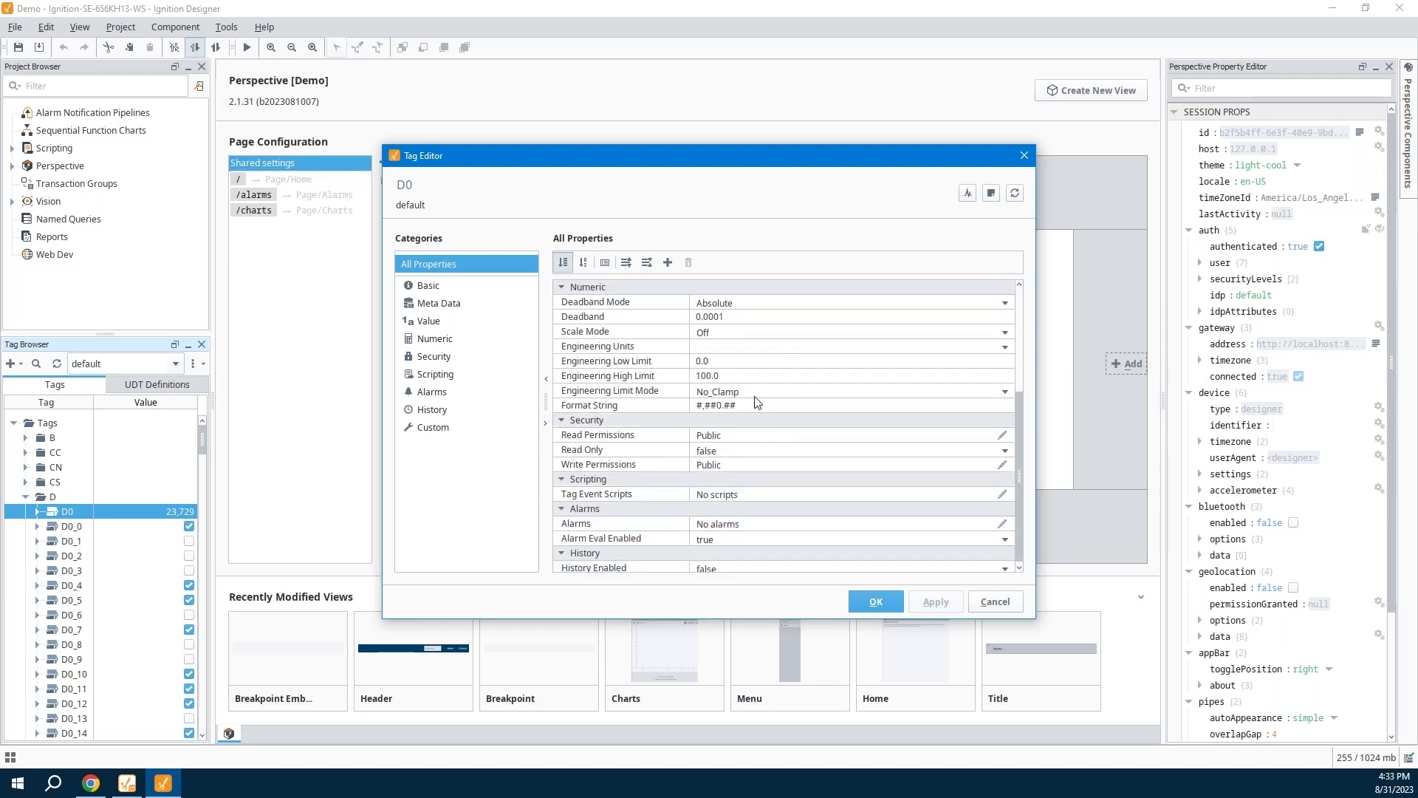
scroll(756, 411, down, 1)
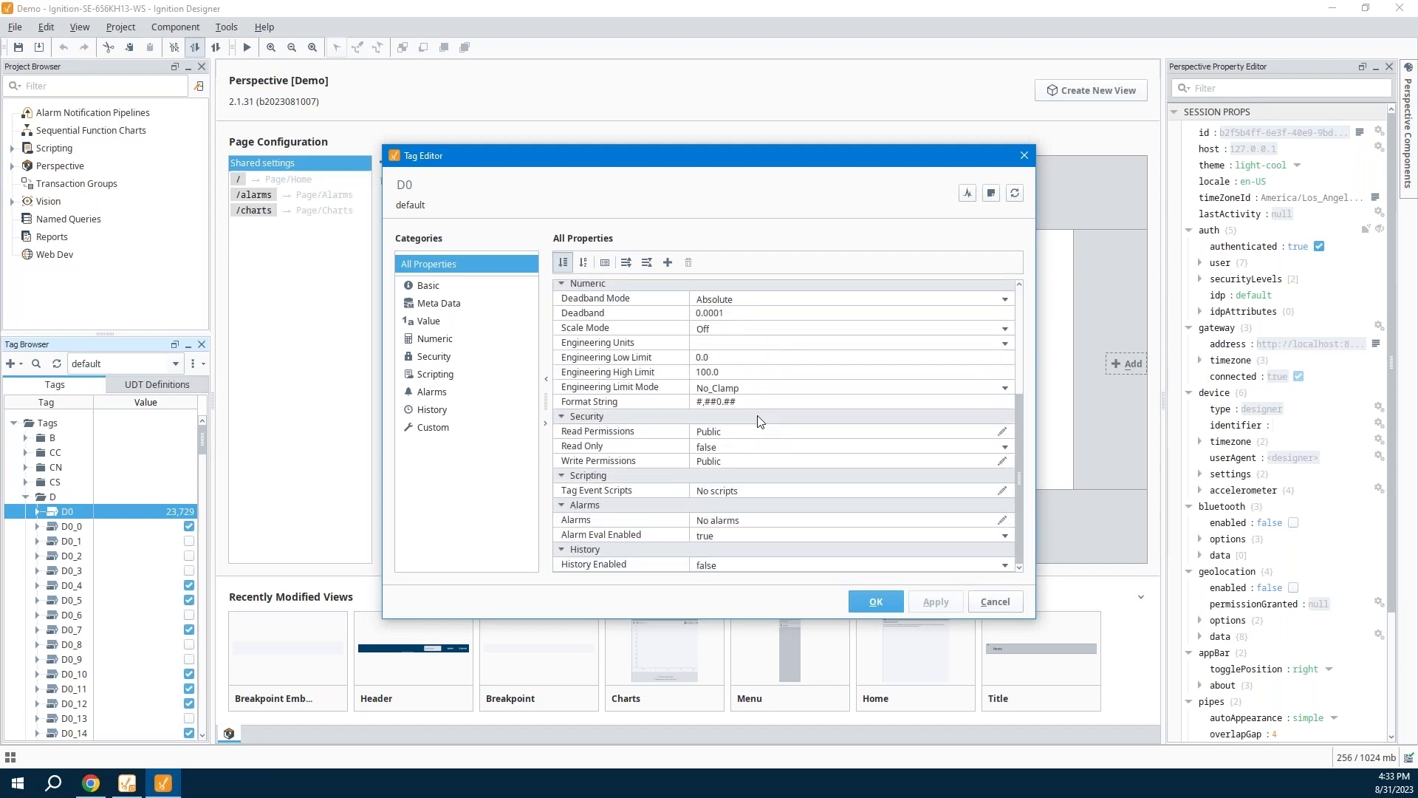
click(724, 567)
click(718, 583)
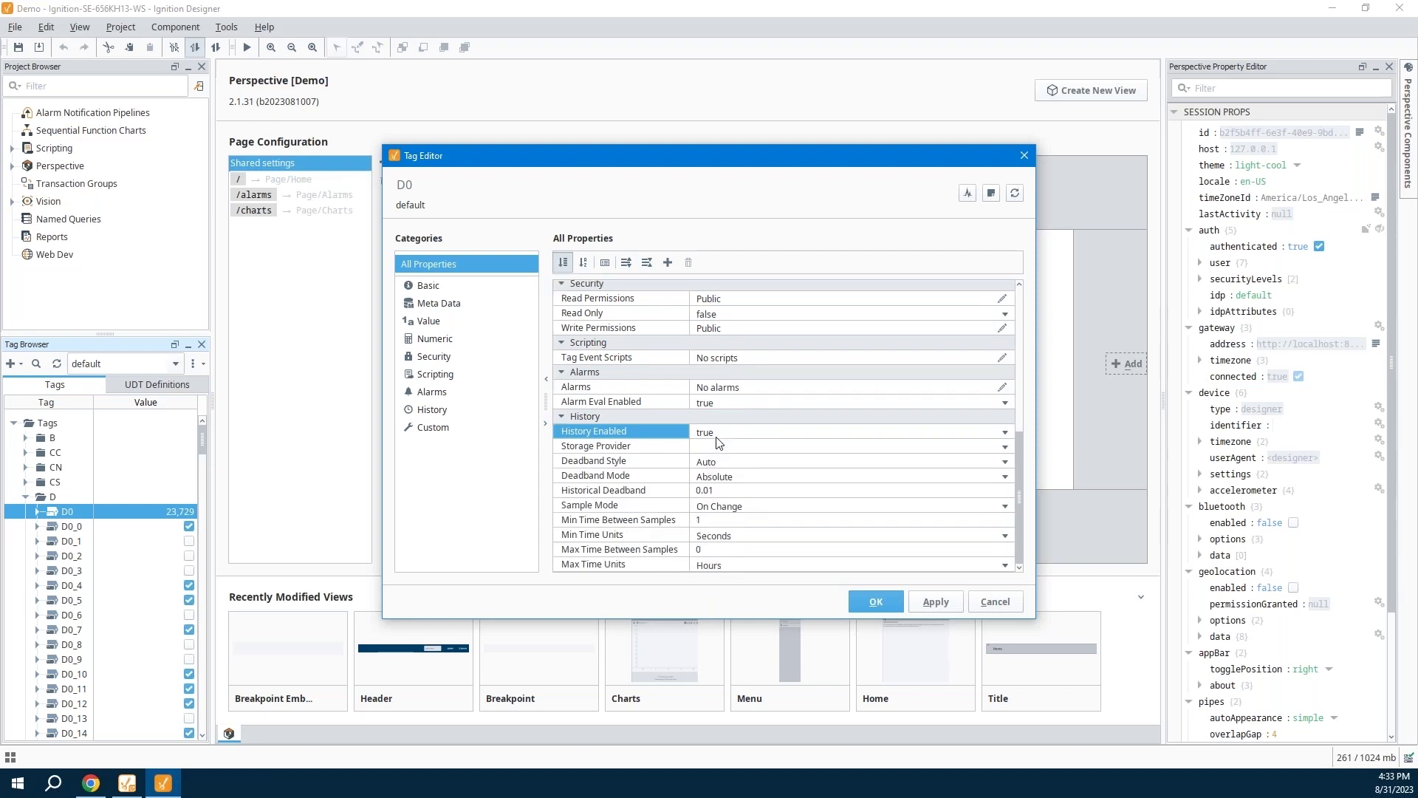
click(1002, 448)
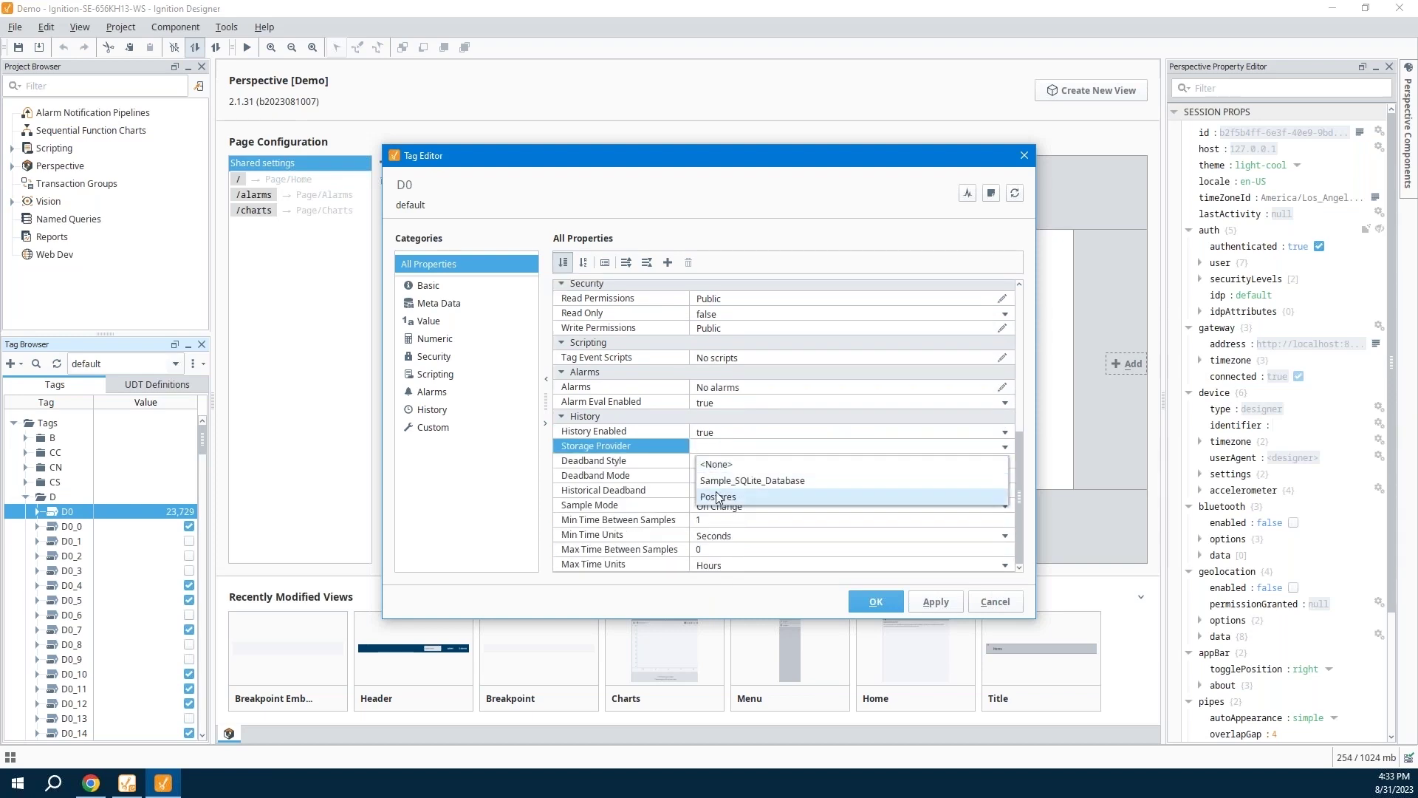
click(717, 497)
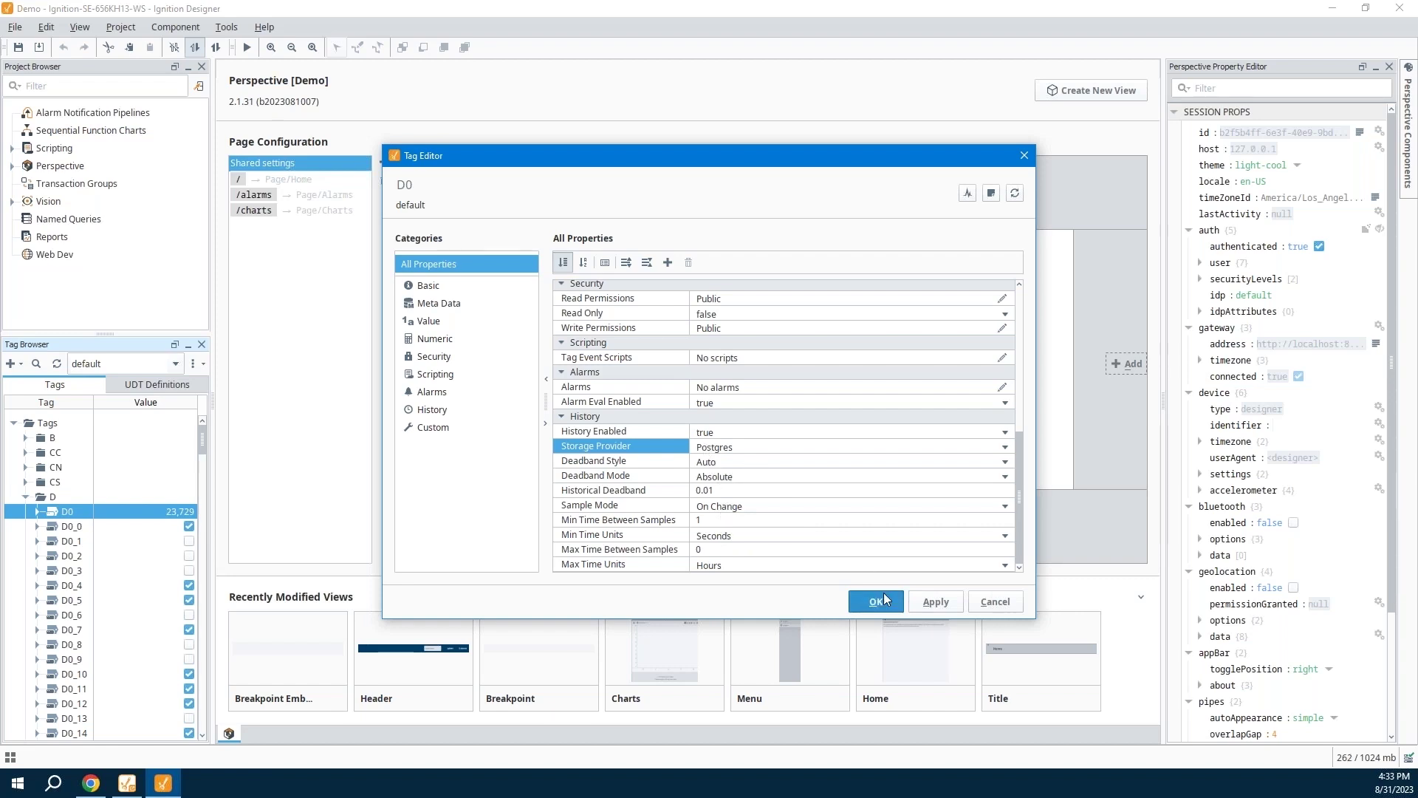
click(936, 602)
click(876, 603)
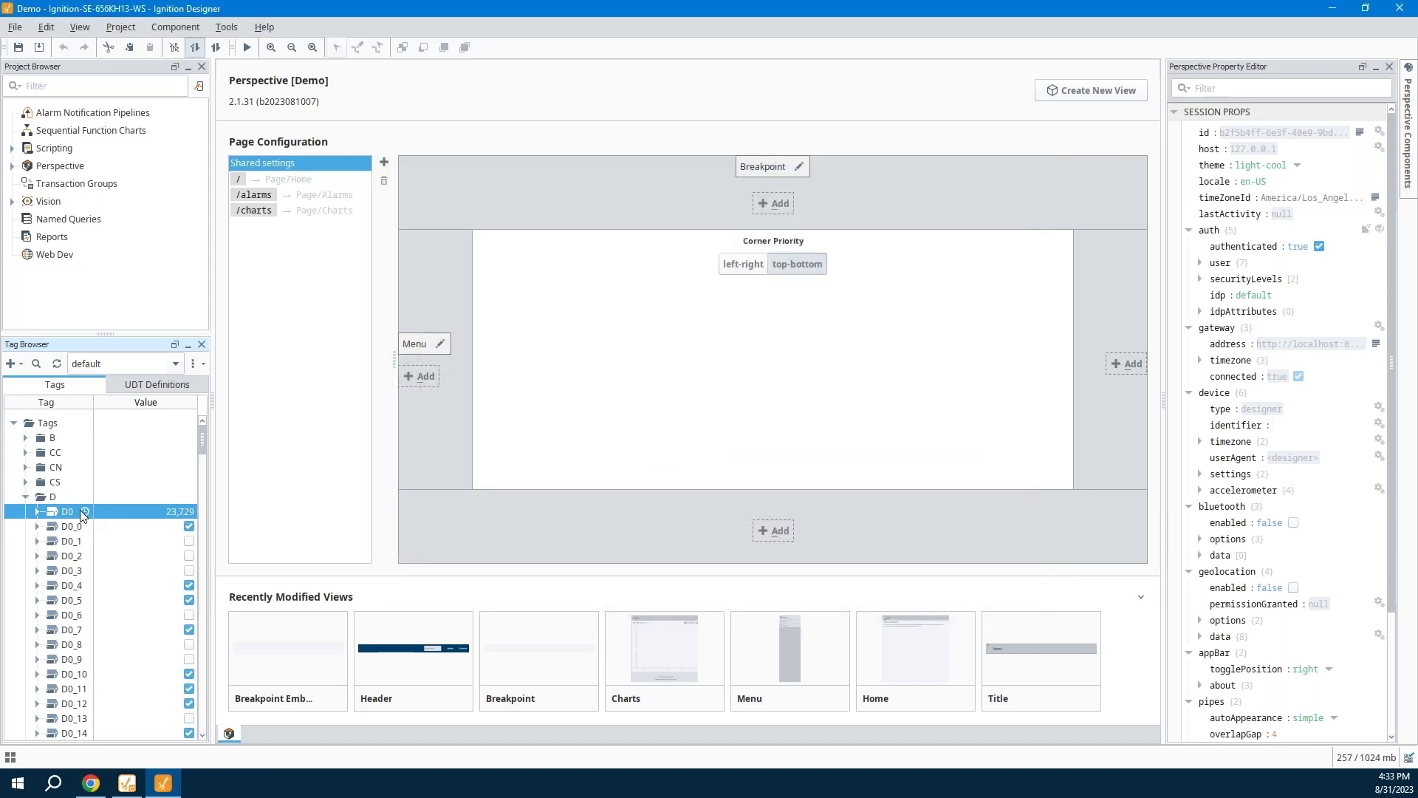
- Reopen tag D0's settings to check its history configuration, then close without changes
mouse_move(81, 511)
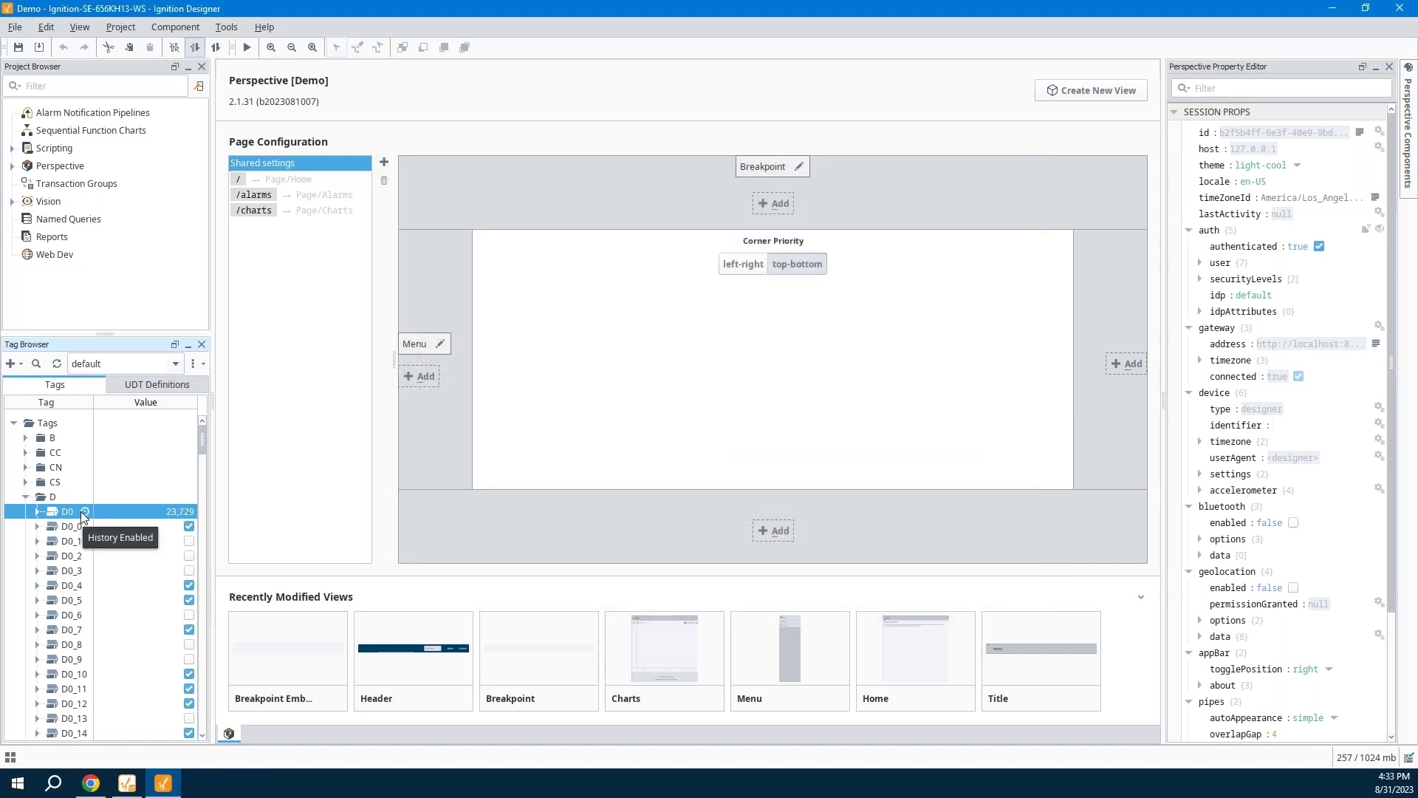
double_click(73, 510)
scroll(771, 395, down, 2)
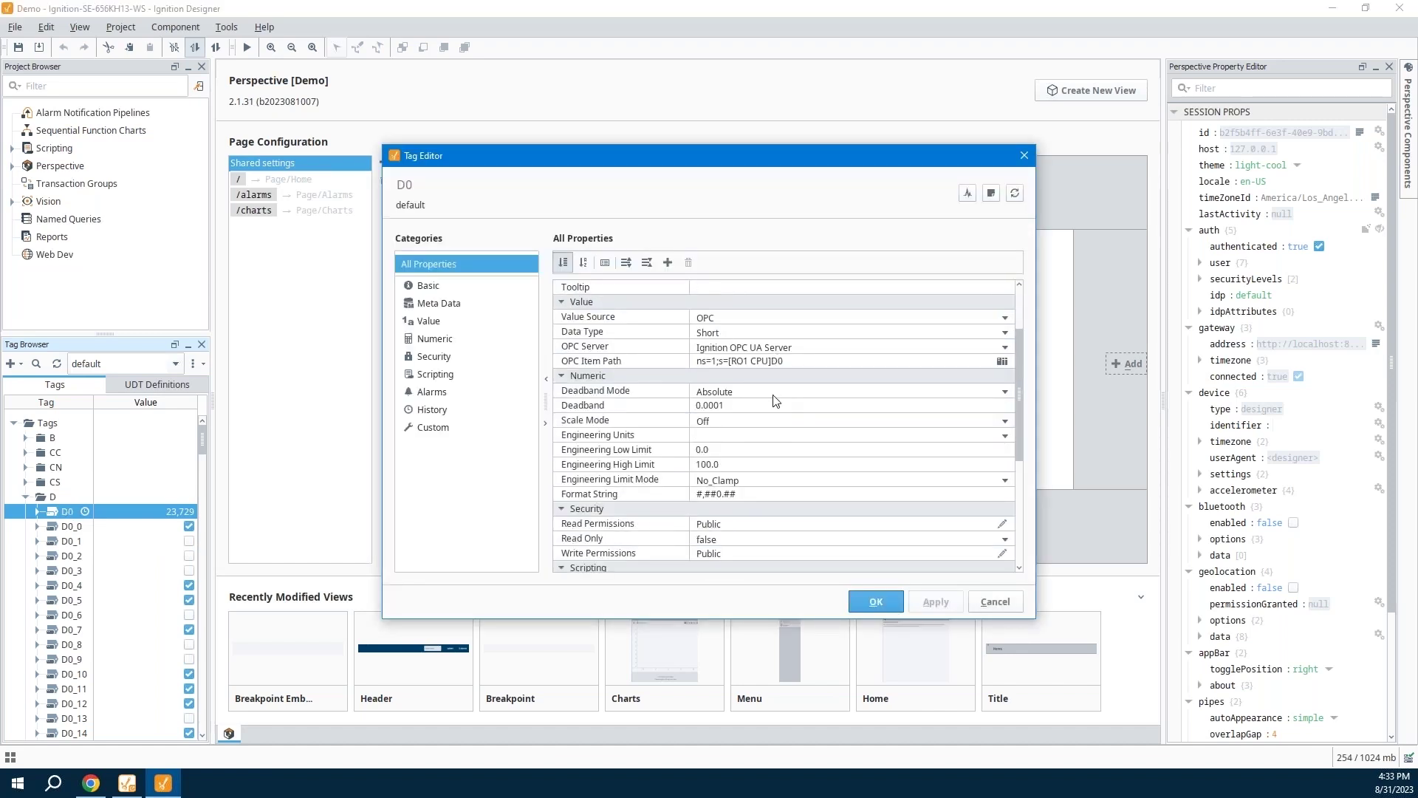
click(1025, 158)
- Open tag D0_0's alarm configuration and add a new alarm
double_click(72, 526)
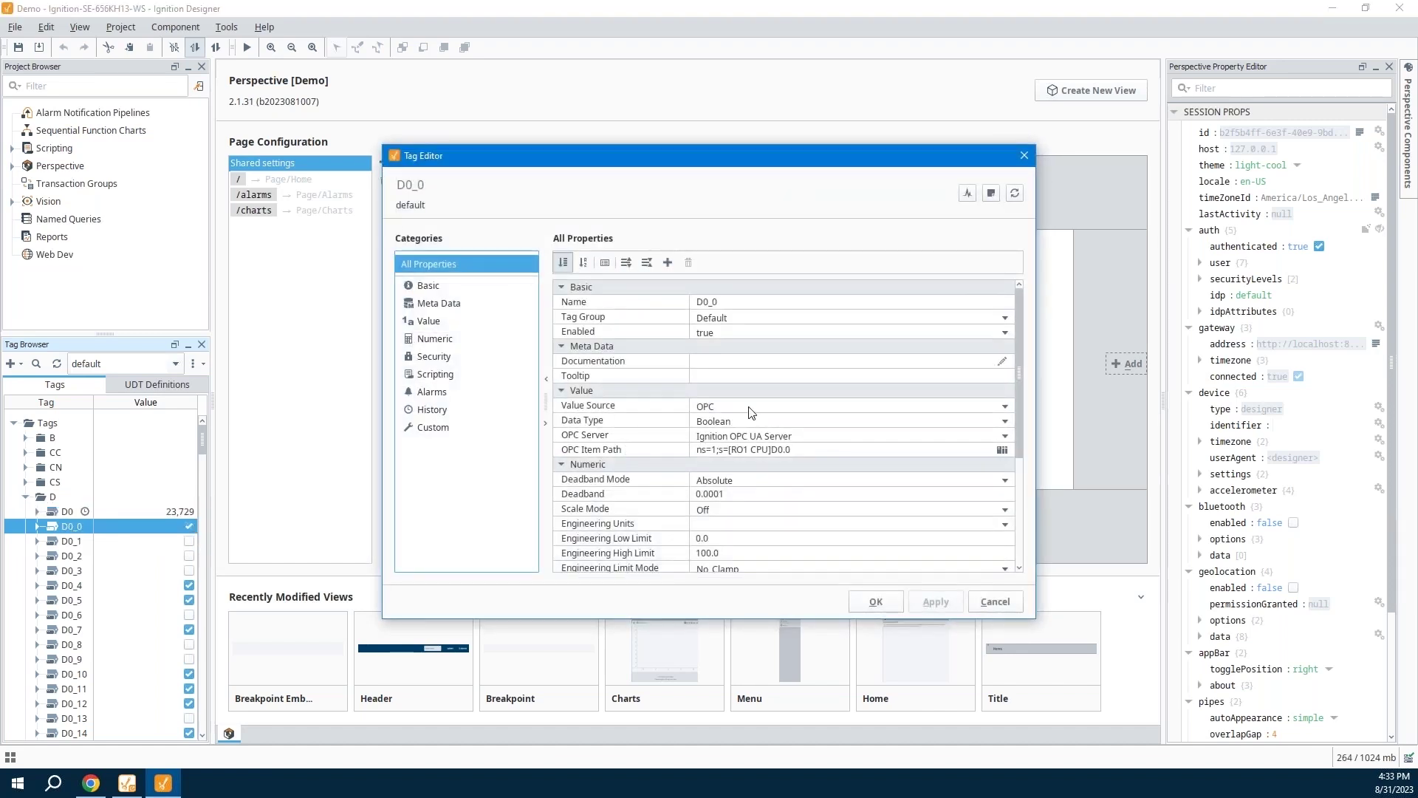
scroll(765, 403, down, 3)
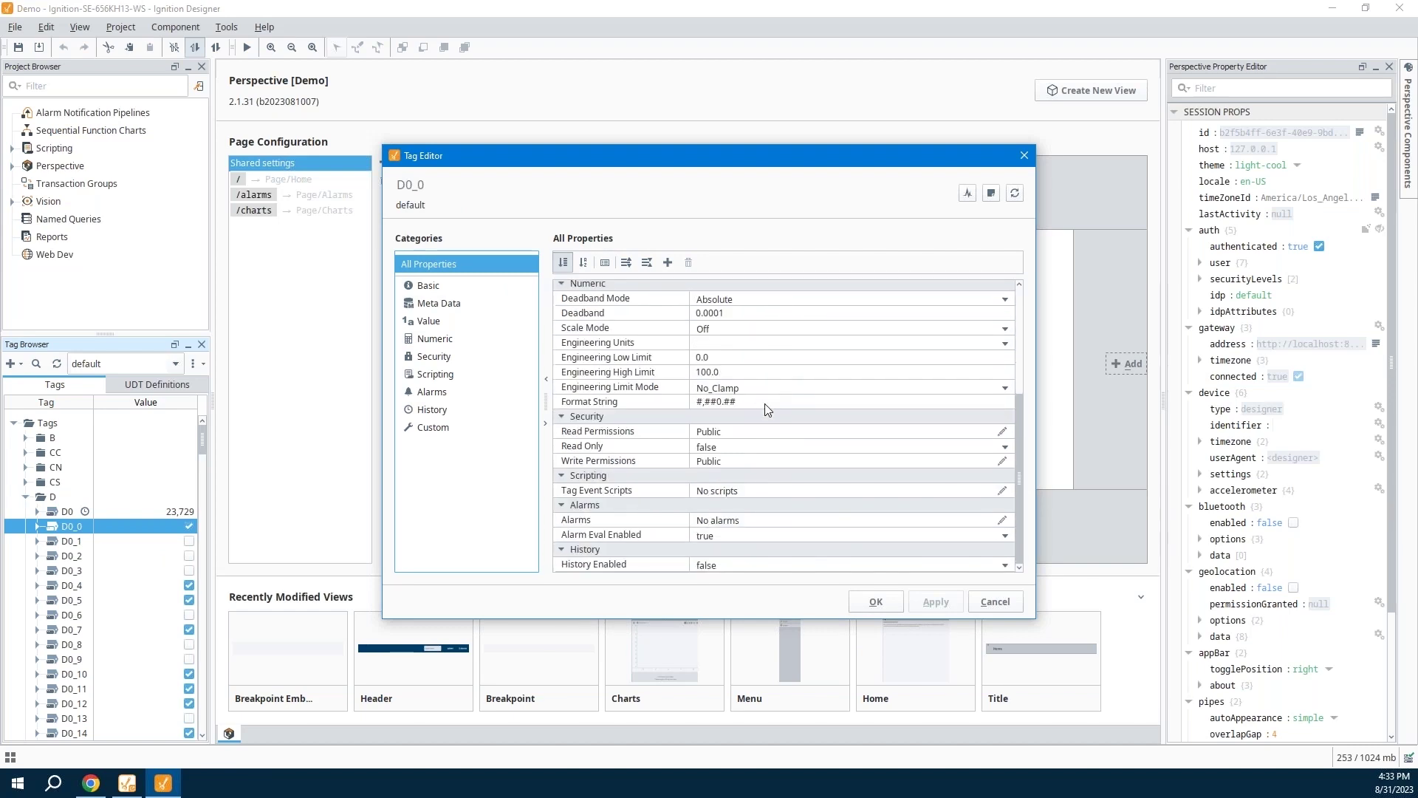
click(1002, 520)
click(580, 337)
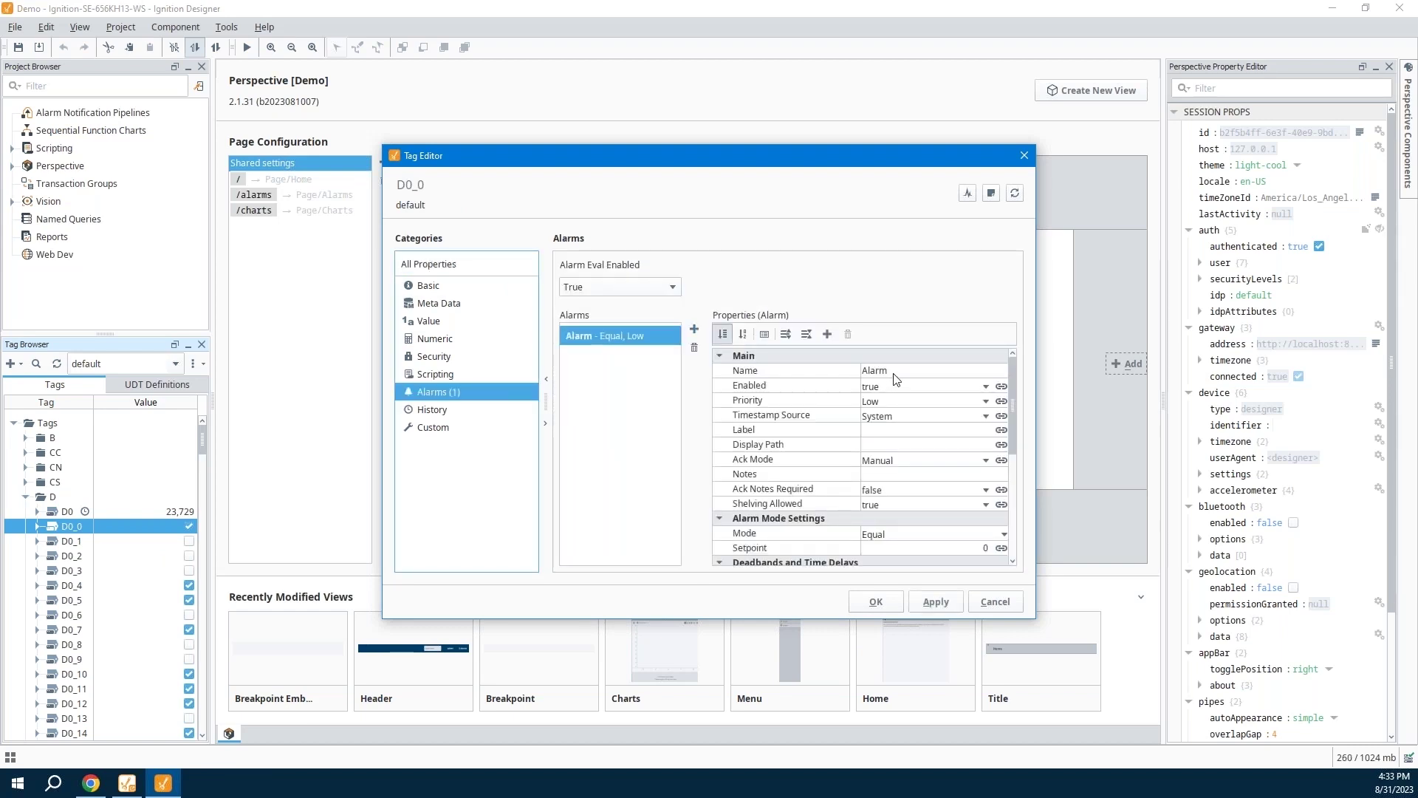
click(864, 371)
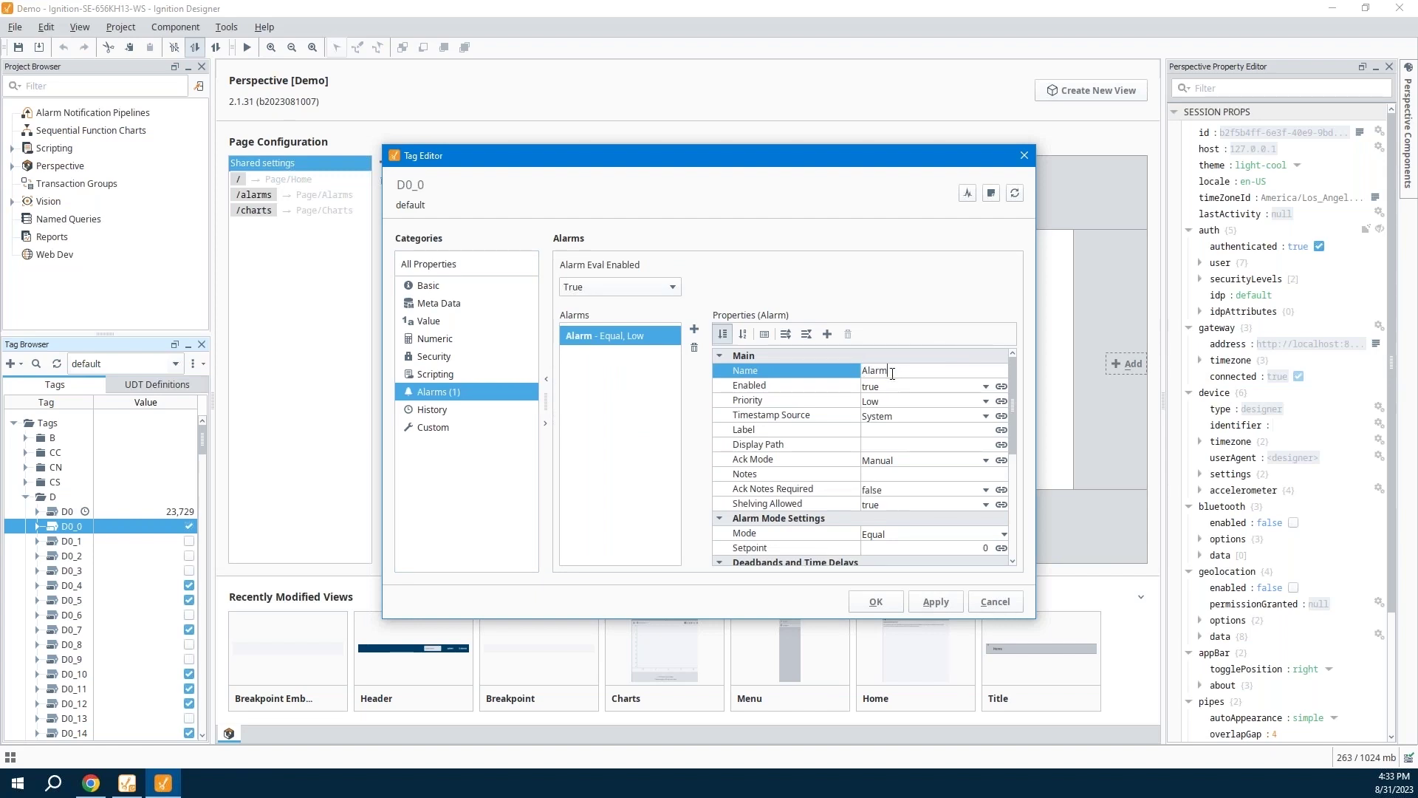
drag(888, 370, 864, 373)
click(863, 444)
- Set the alarm to Bit State mode with label Fault and display path Site A, and save
scroll(813, 466, down, 2)
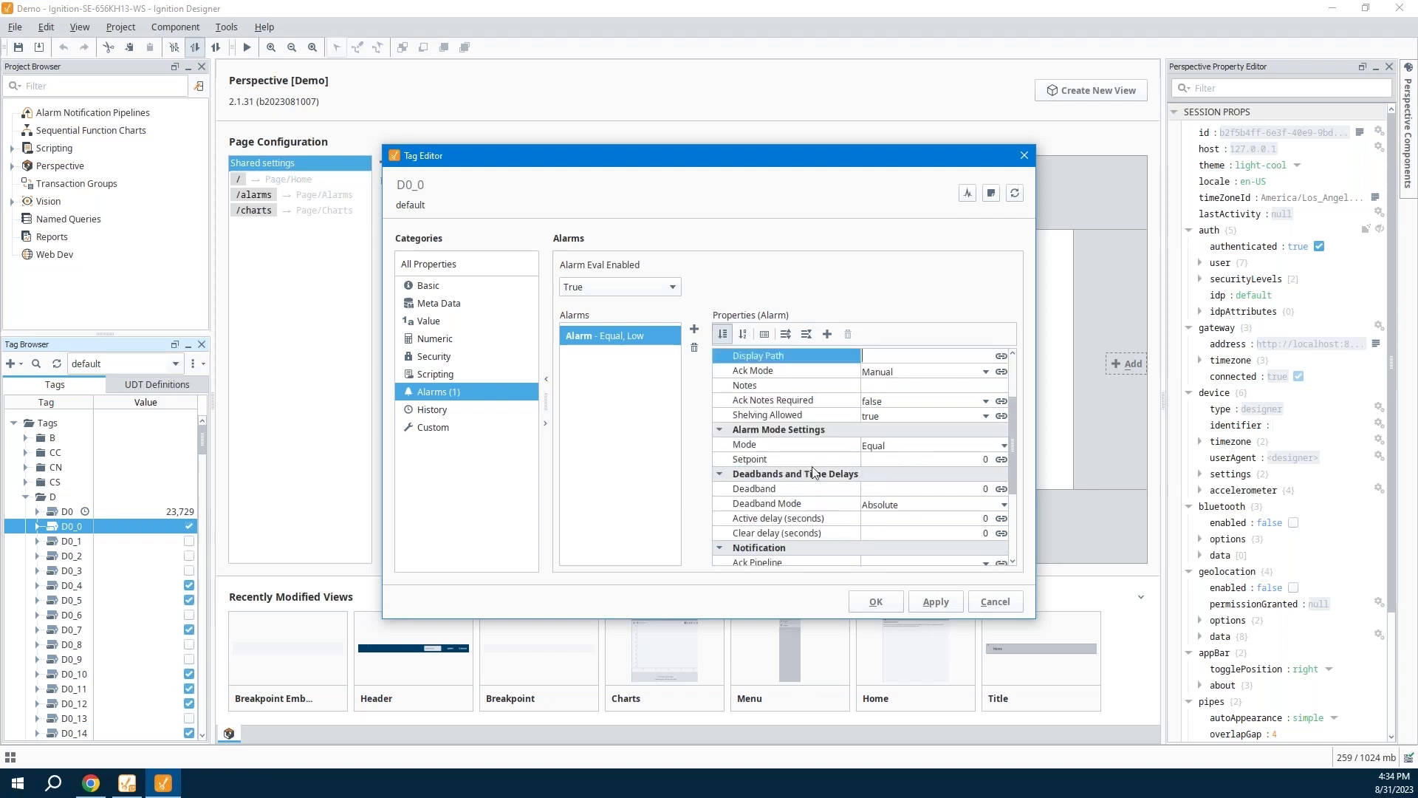
click(942, 441)
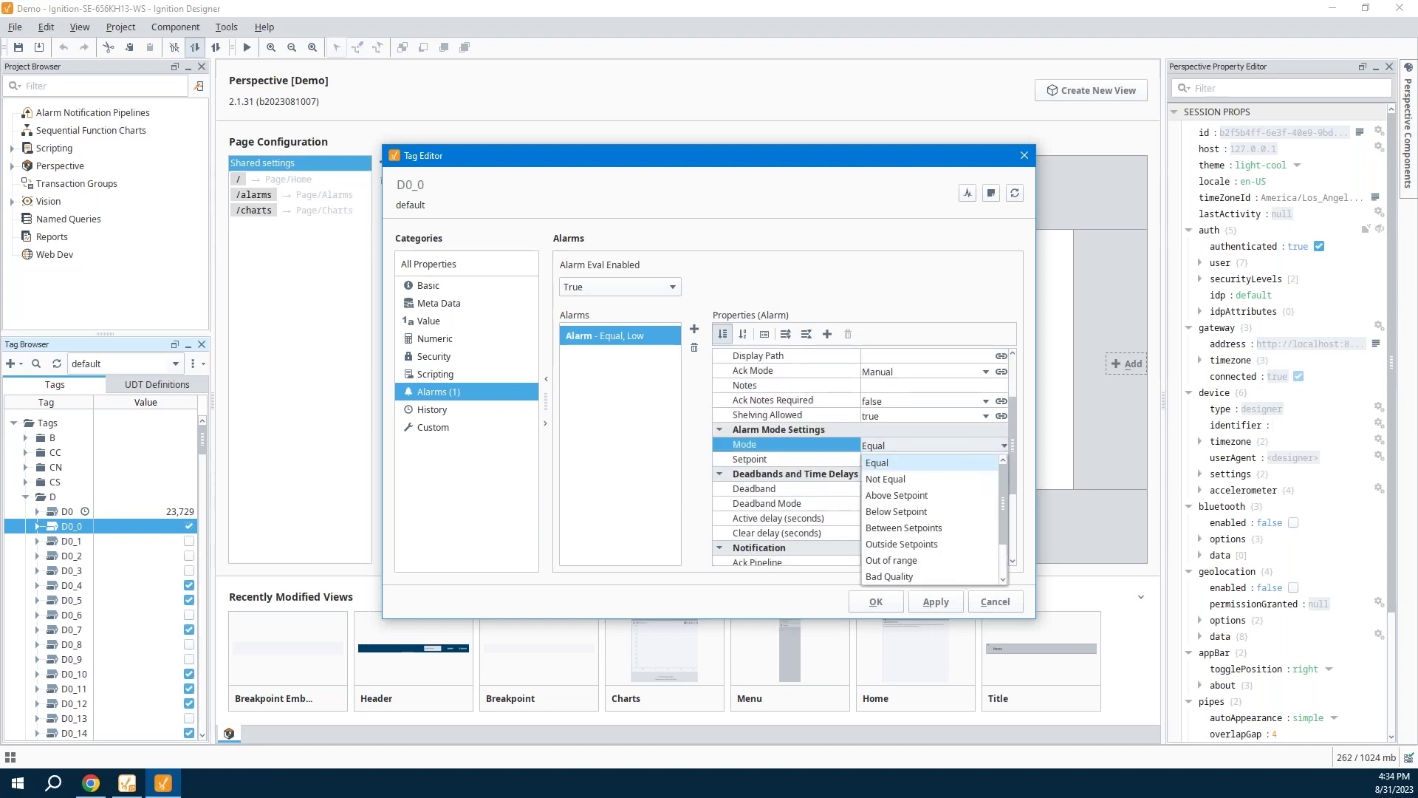
click(885, 445)
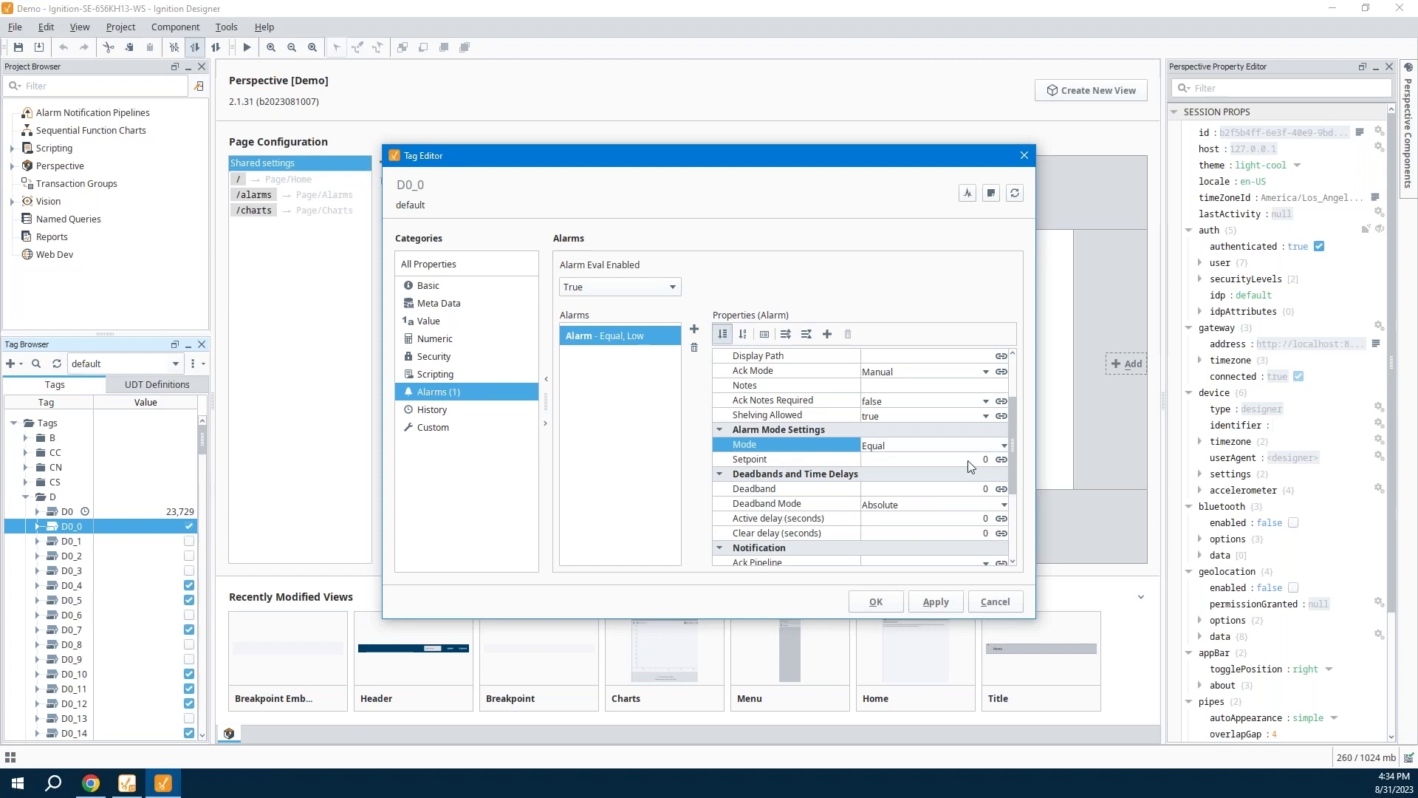
click(946, 446)
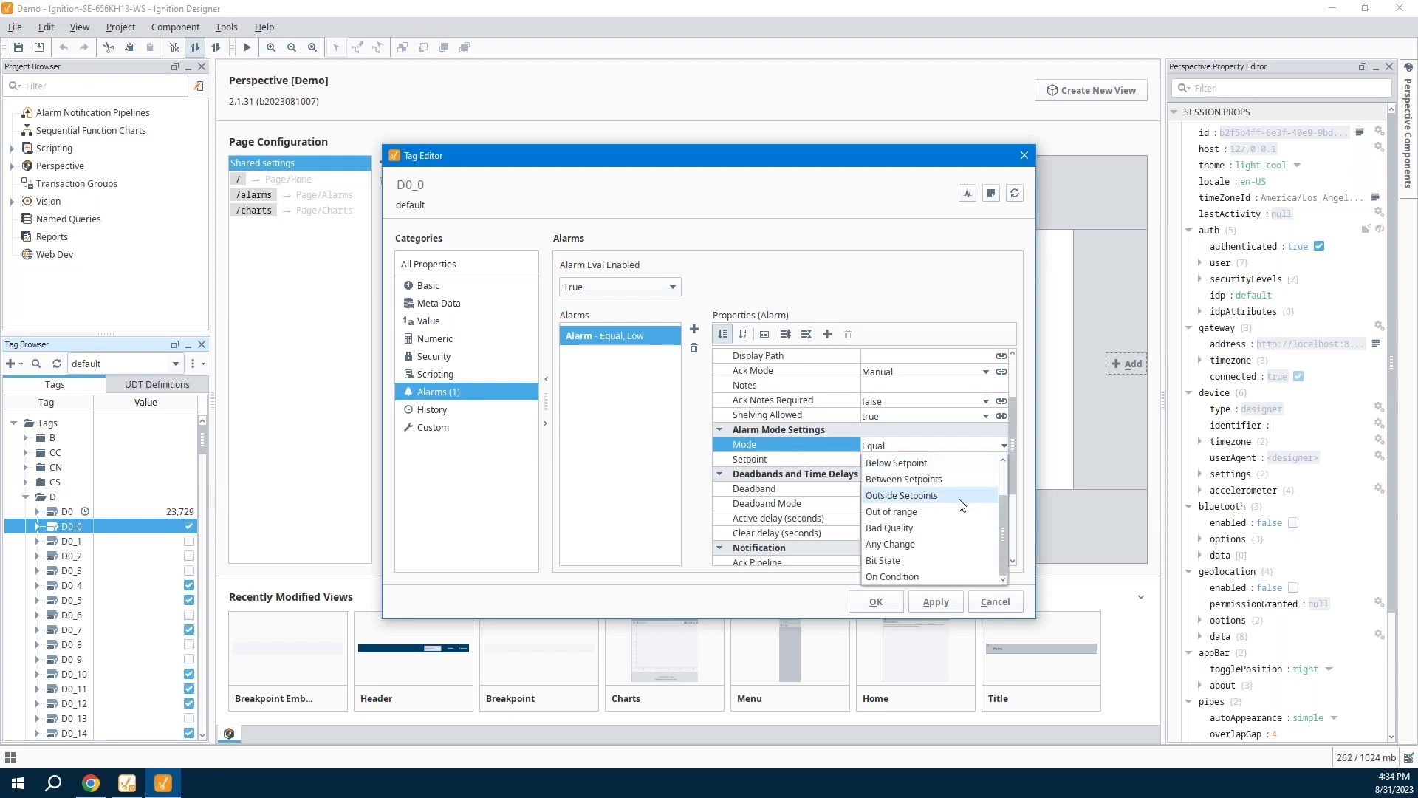
click(885, 562)
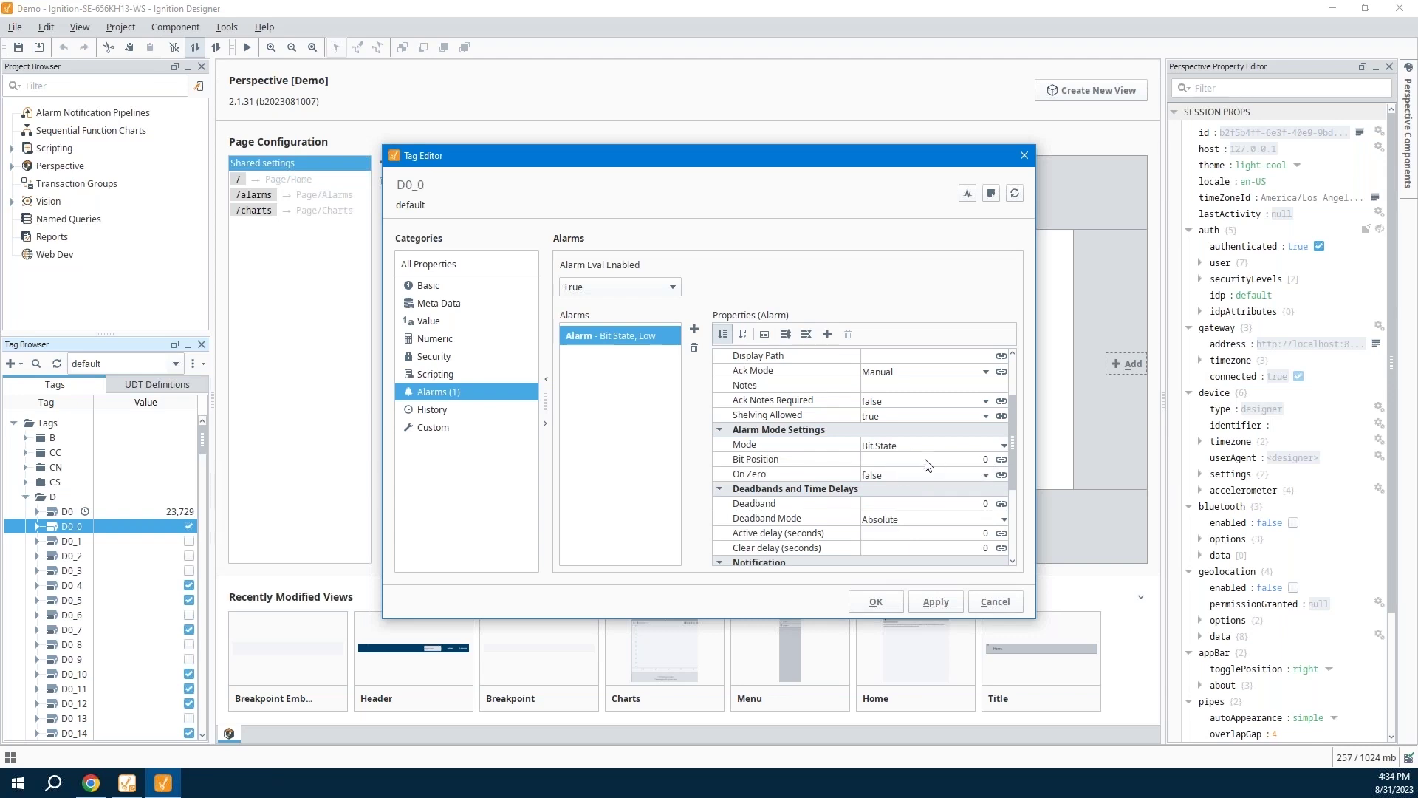
scroll(914, 447, up, 1)
scroll(914, 447, up, 1)
click(874, 431)
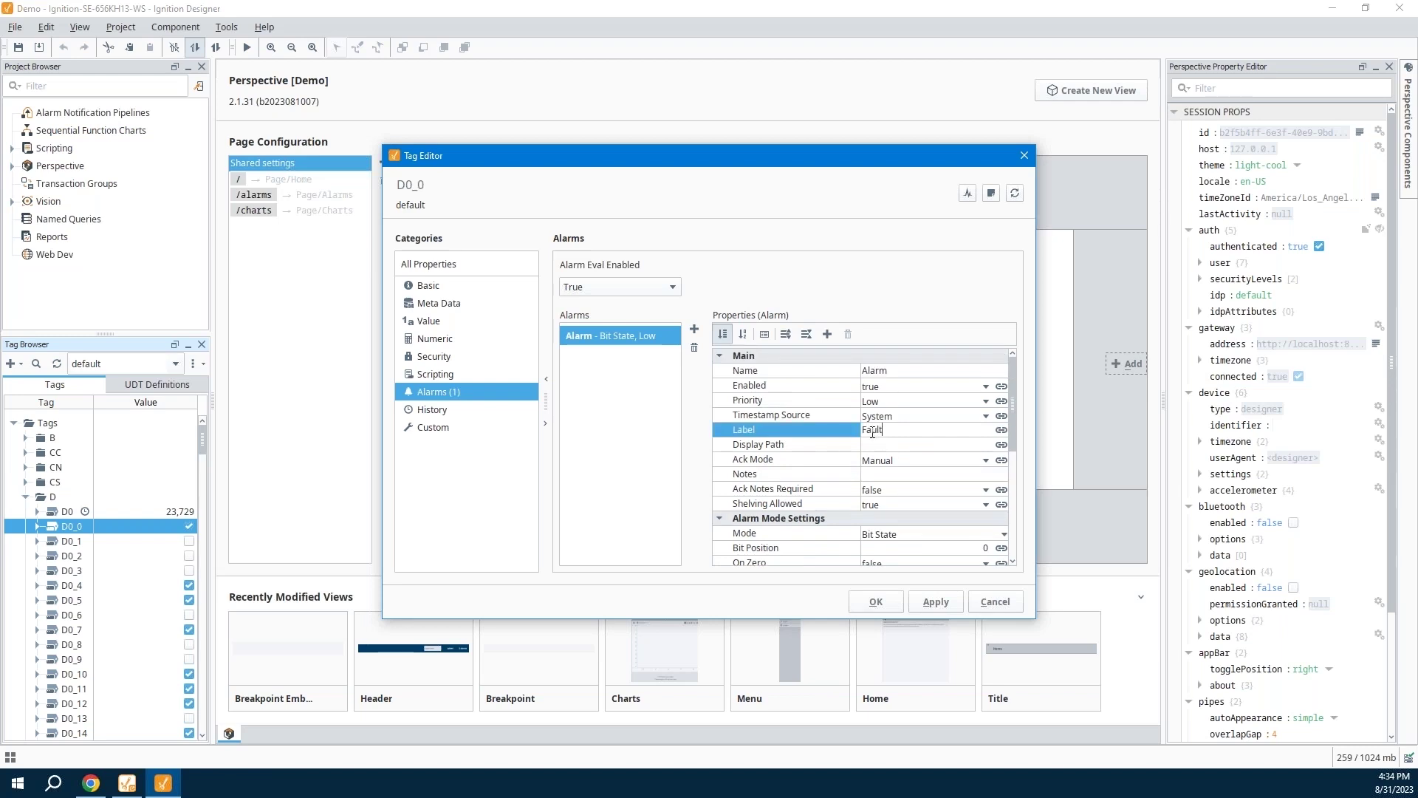
key(Tab)
text(Site A)
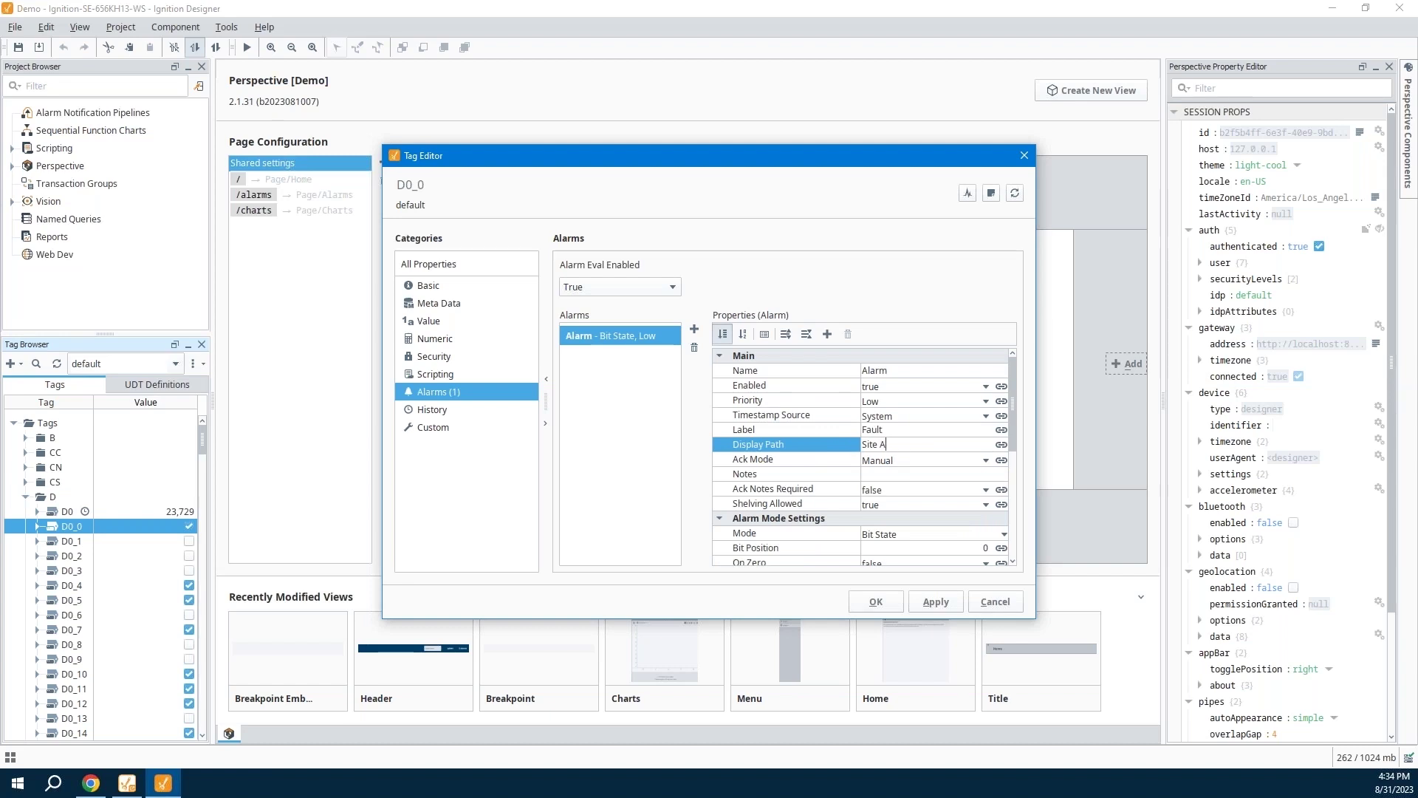
click(876, 601)
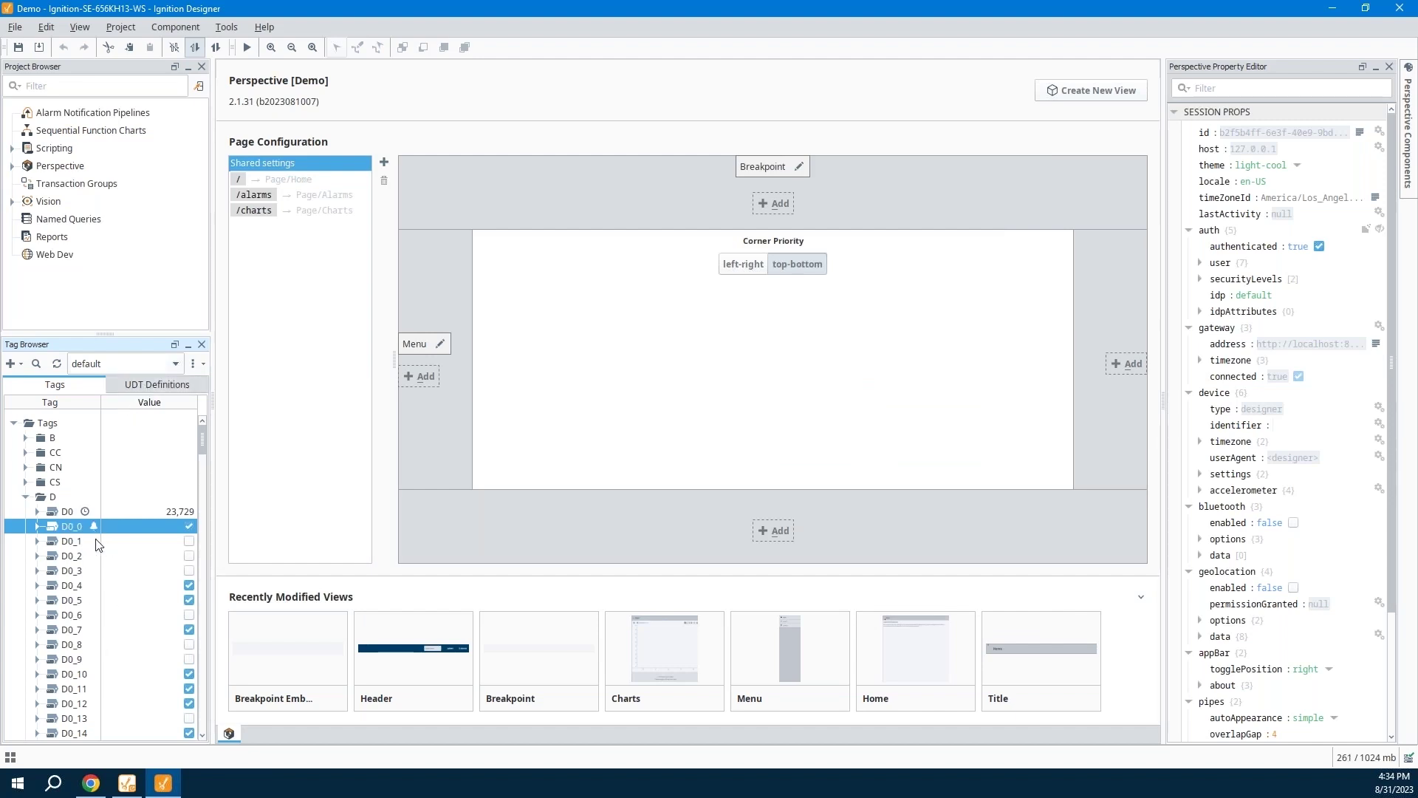
- Create a new Perspective view named View
mouse_move(94, 533)
click(13, 167)
click(25, 220)
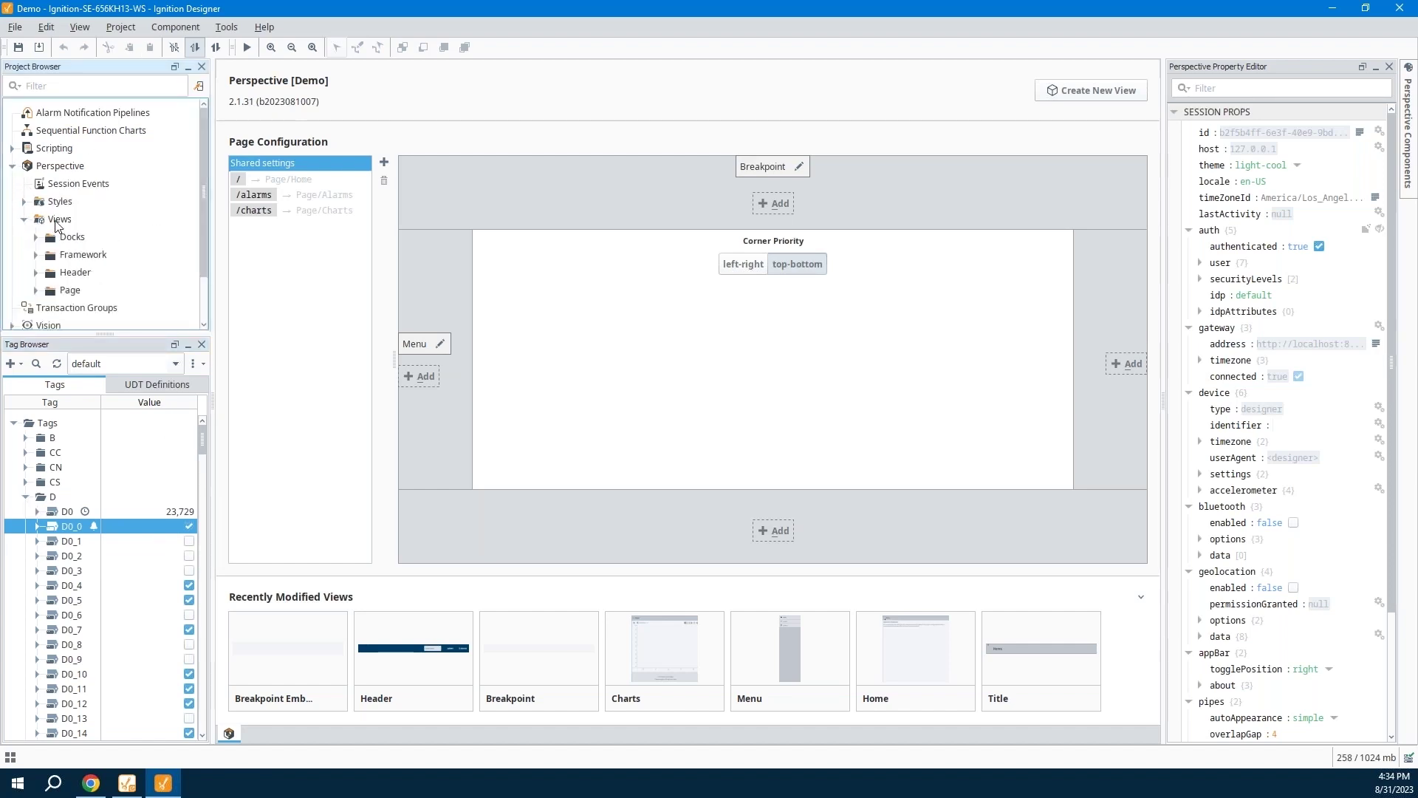
right_click(60, 221)
click(87, 231)
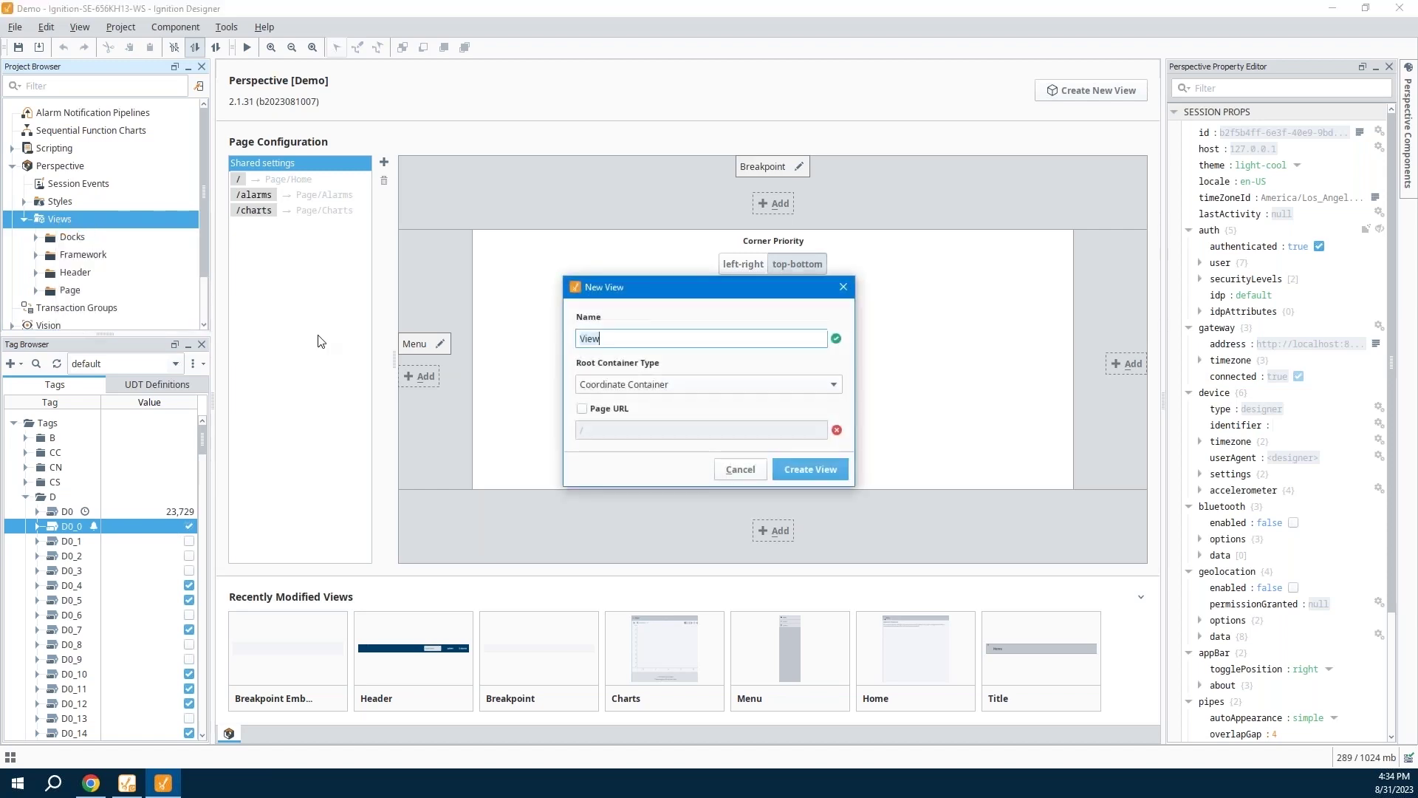
click(817, 473)
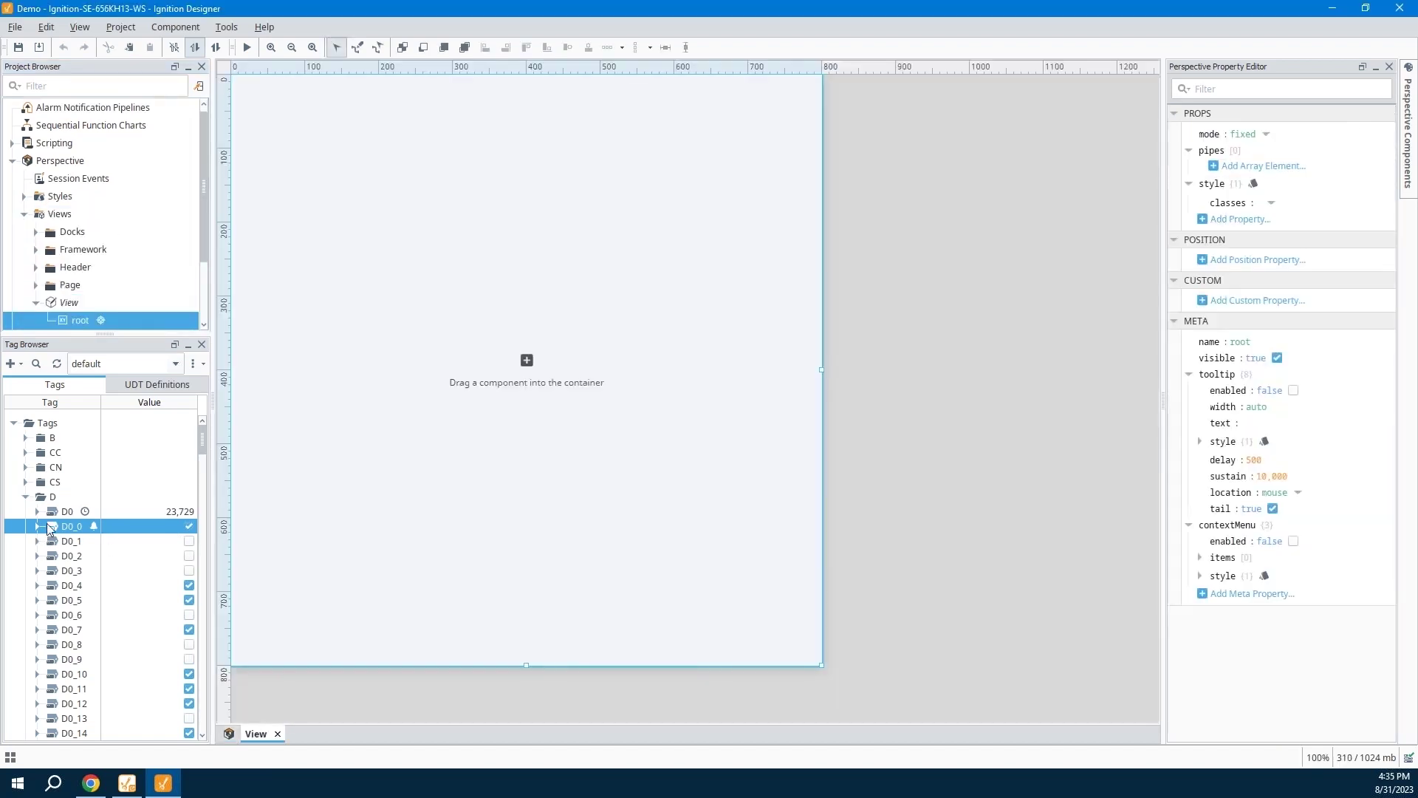
- Add a D0 value label and an enlarged LED display bound to D0
drag(56, 511, 322, 252)
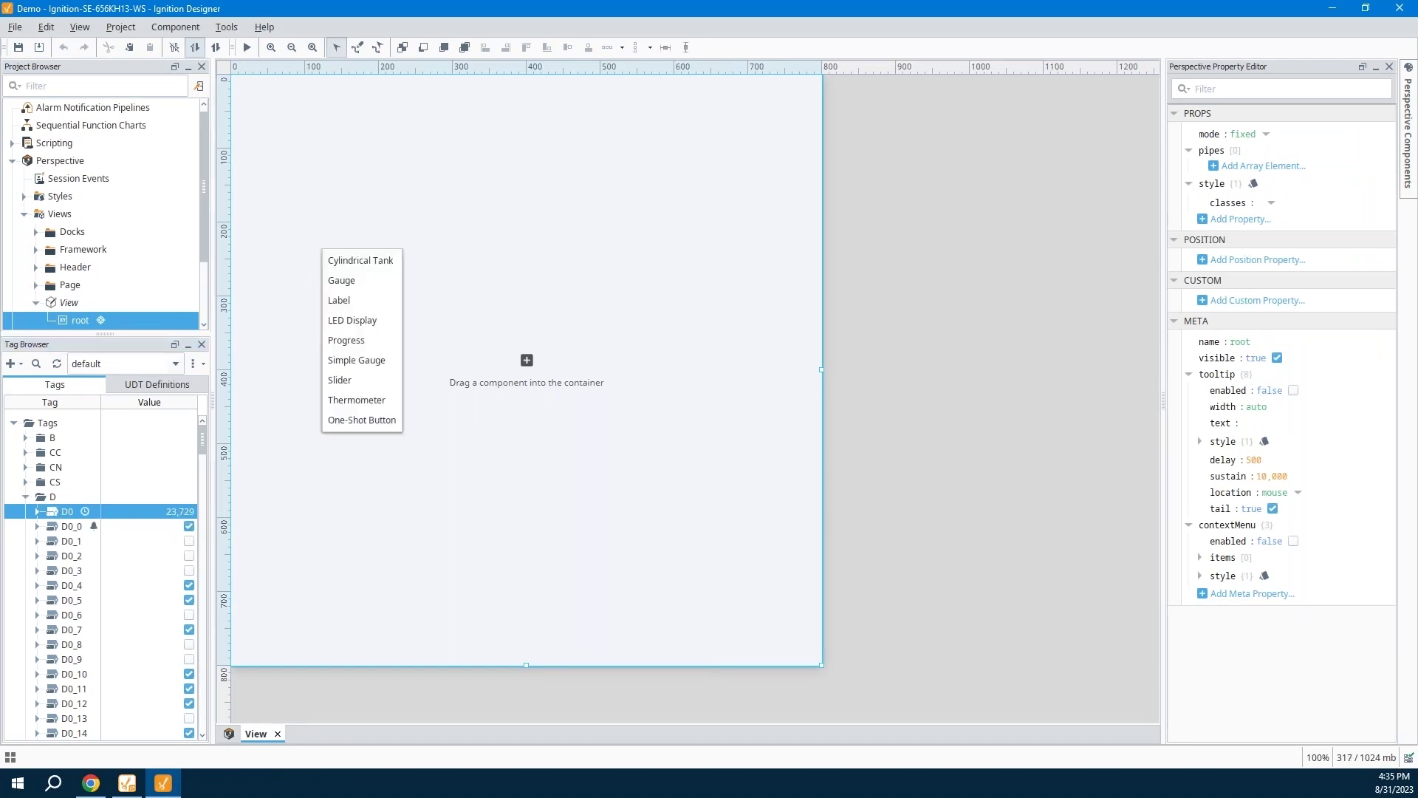
click(340, 300)
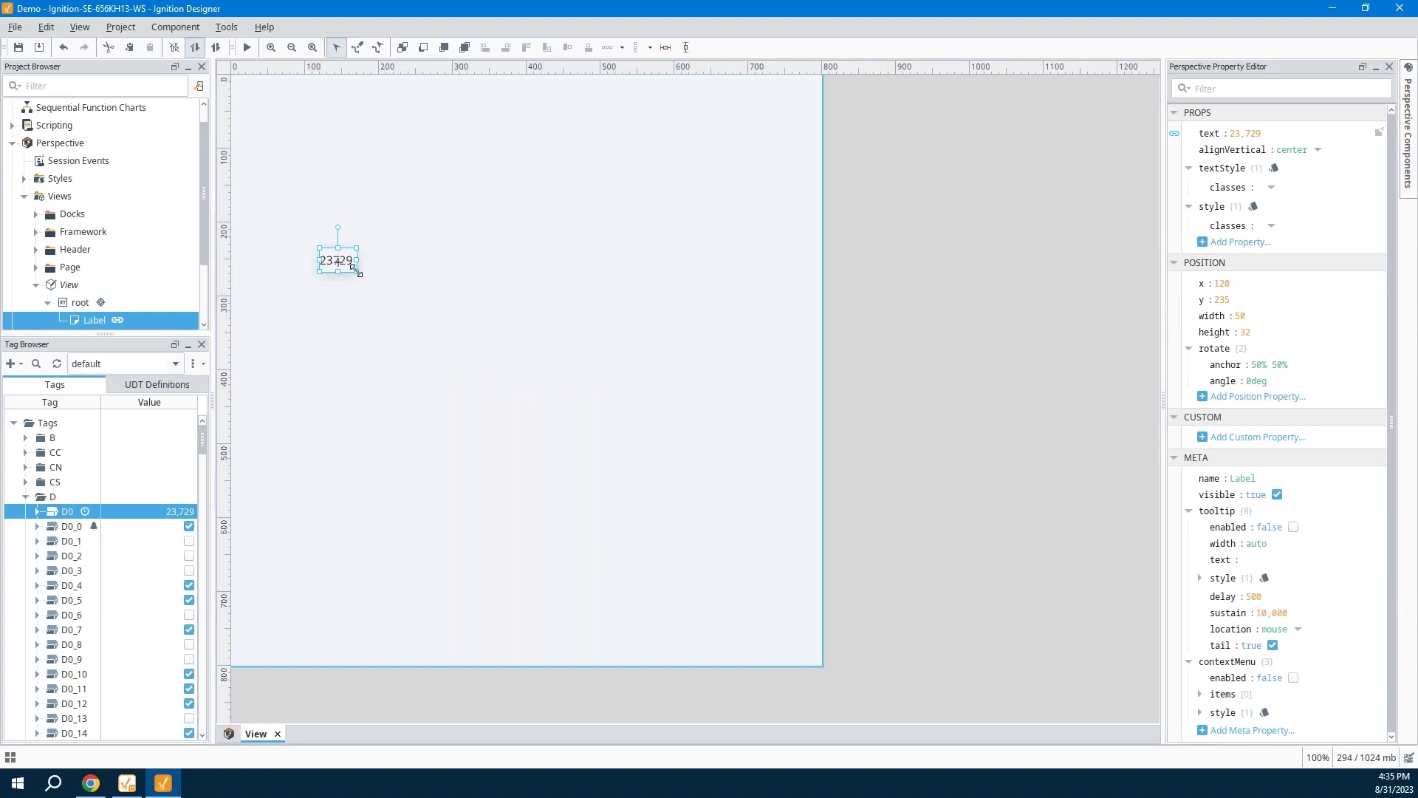
drag(357, 273, 398, 294)
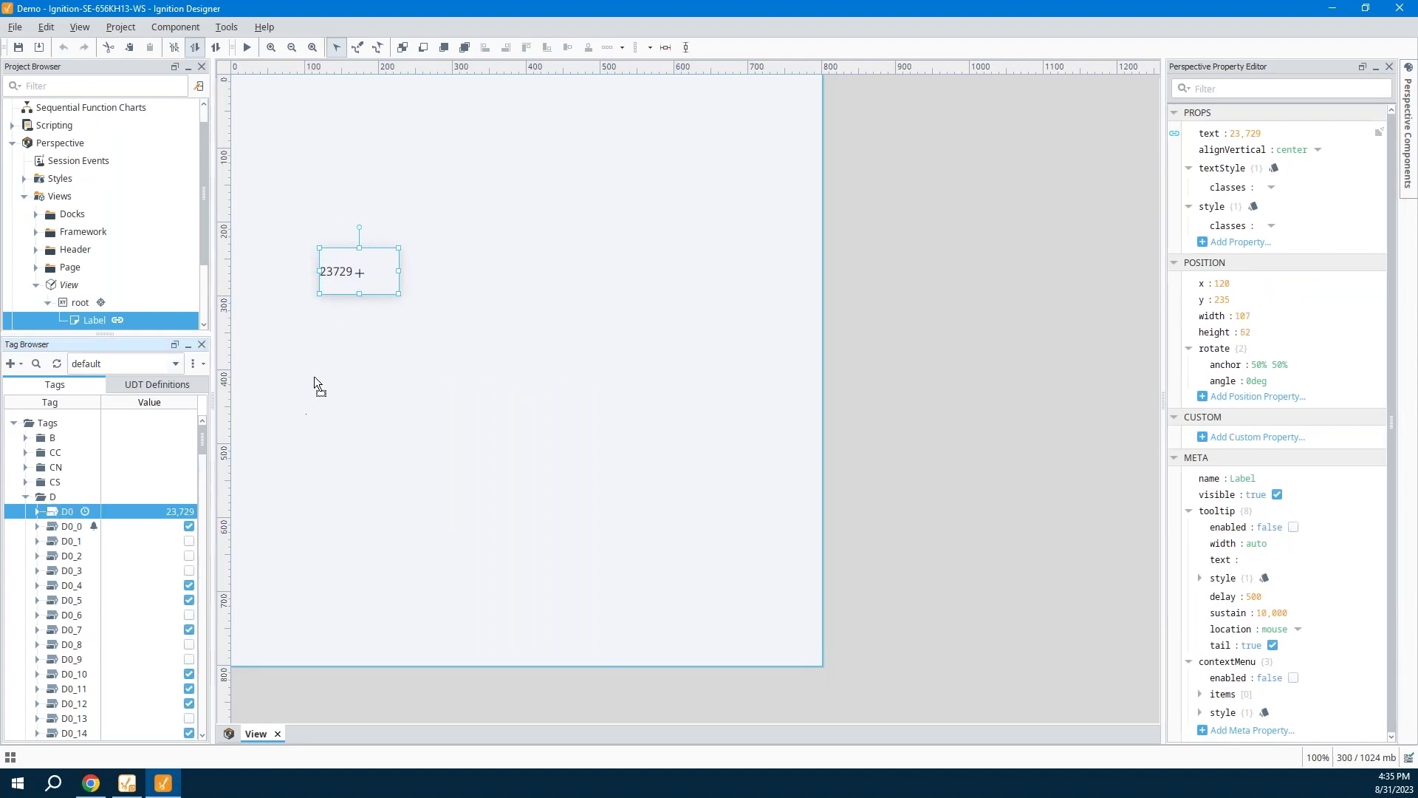
drag(313, 375, 317, 370)
click(344, 440)
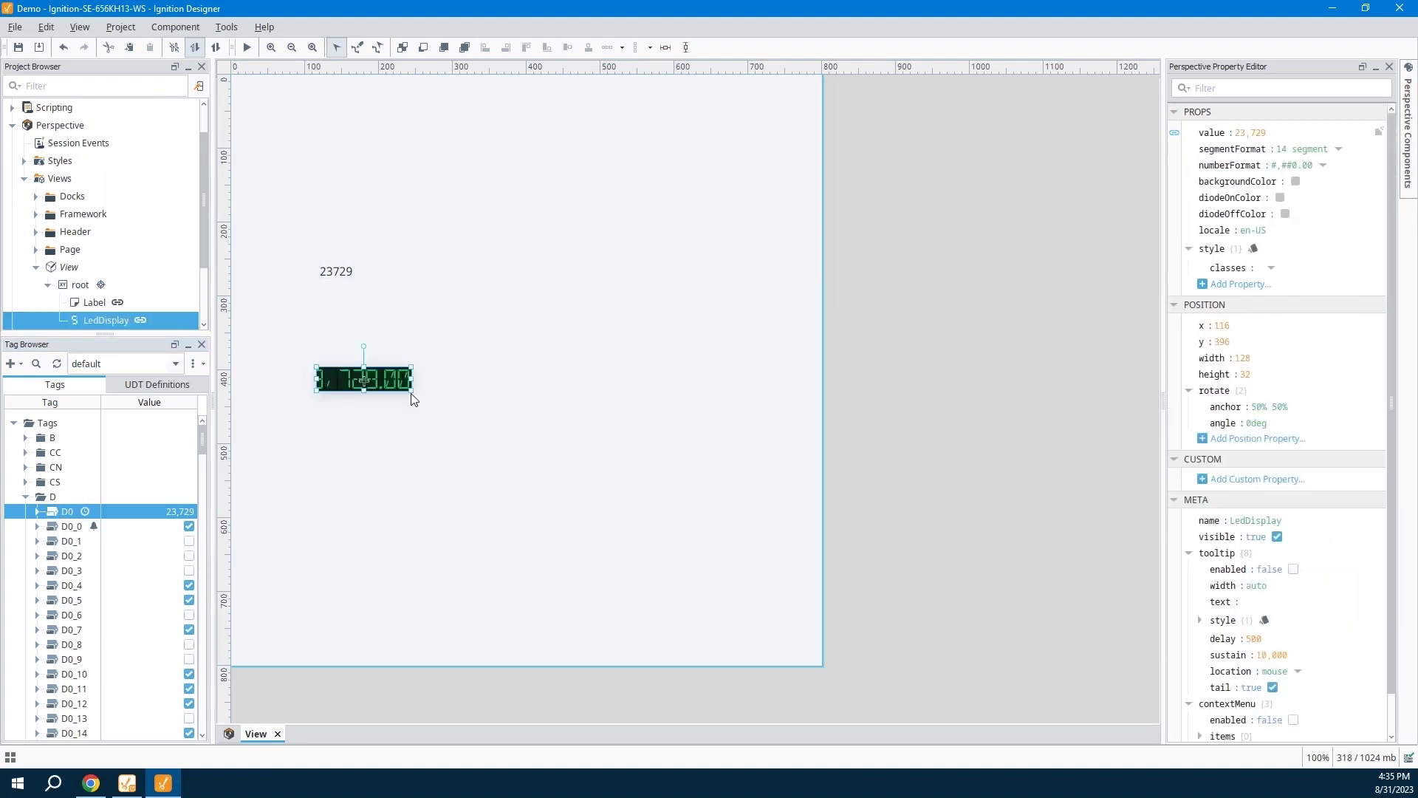
drag(411, 391, 806, 416)
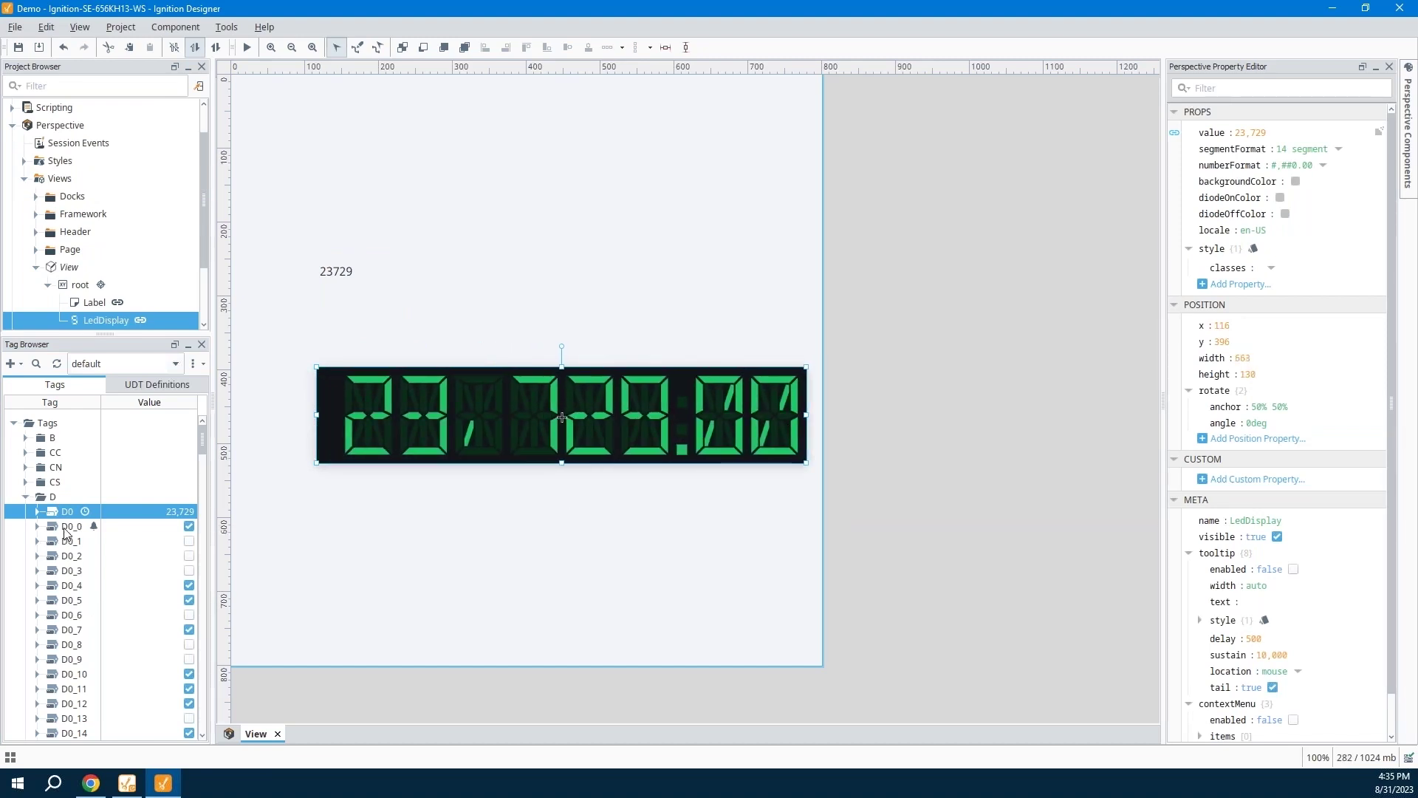
- Add a checkbox and a toggle switch bound to tag D0_0, then save the project
drag(67, 530, 555, 223)
click(572, 237)
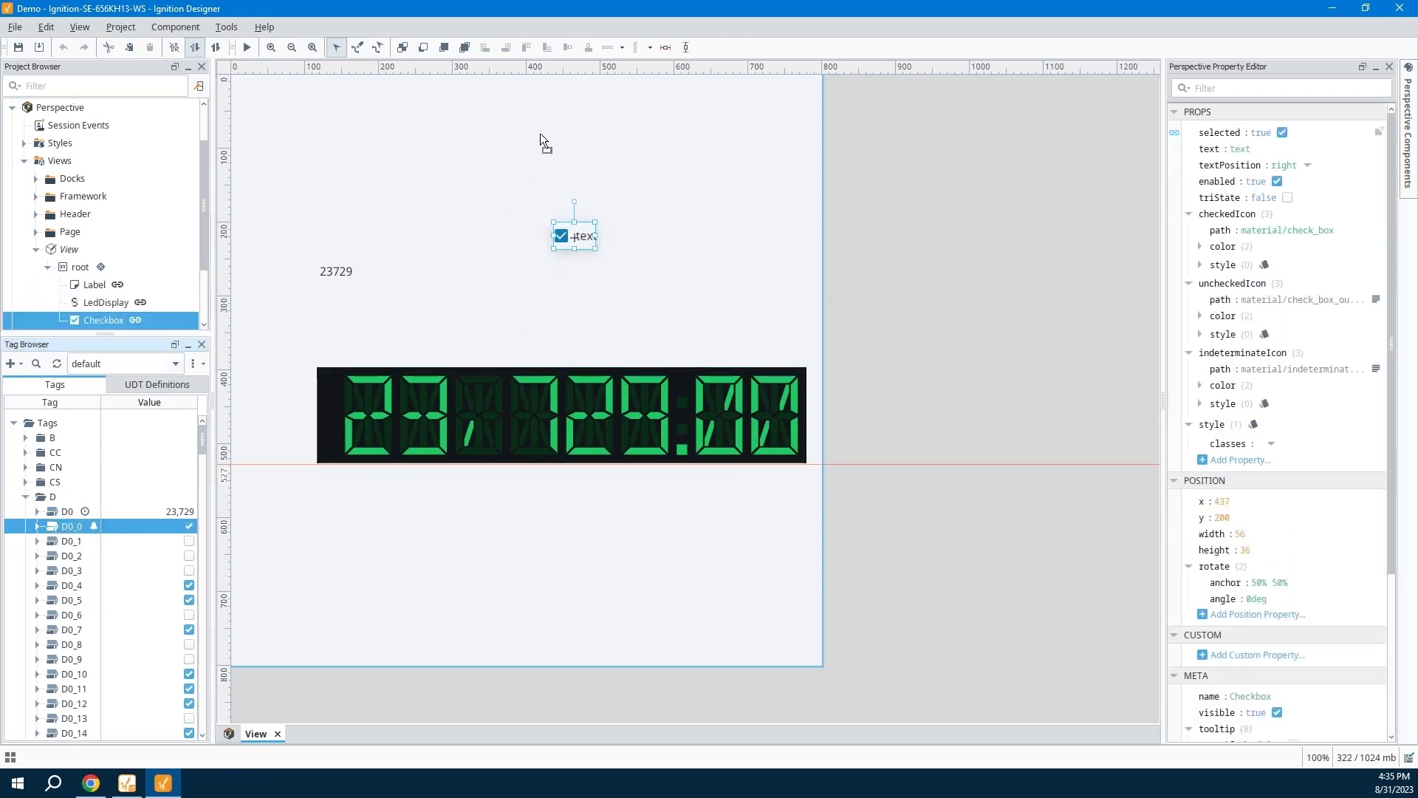
drag(521, 136, 349, 171)
click(519, 166)
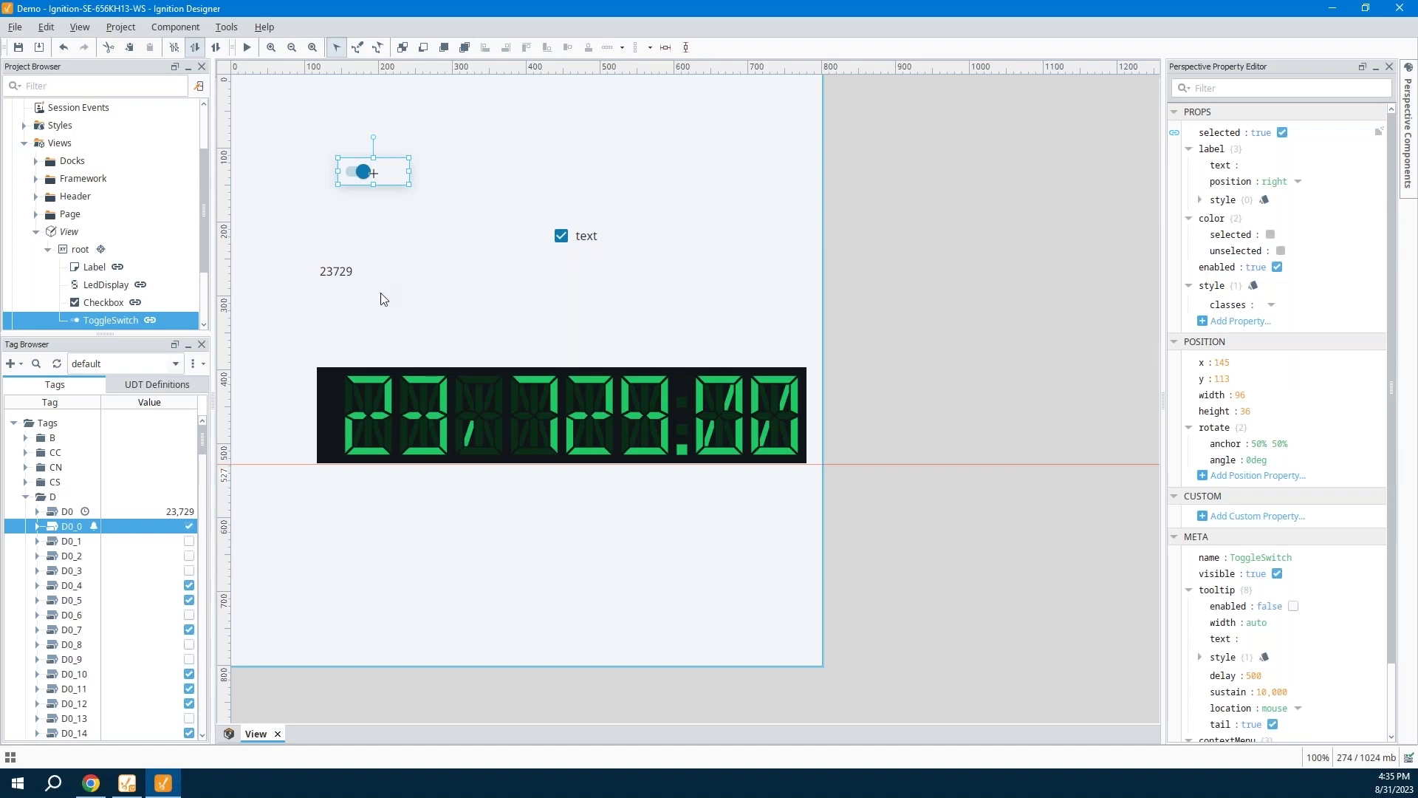
click(19, 49)
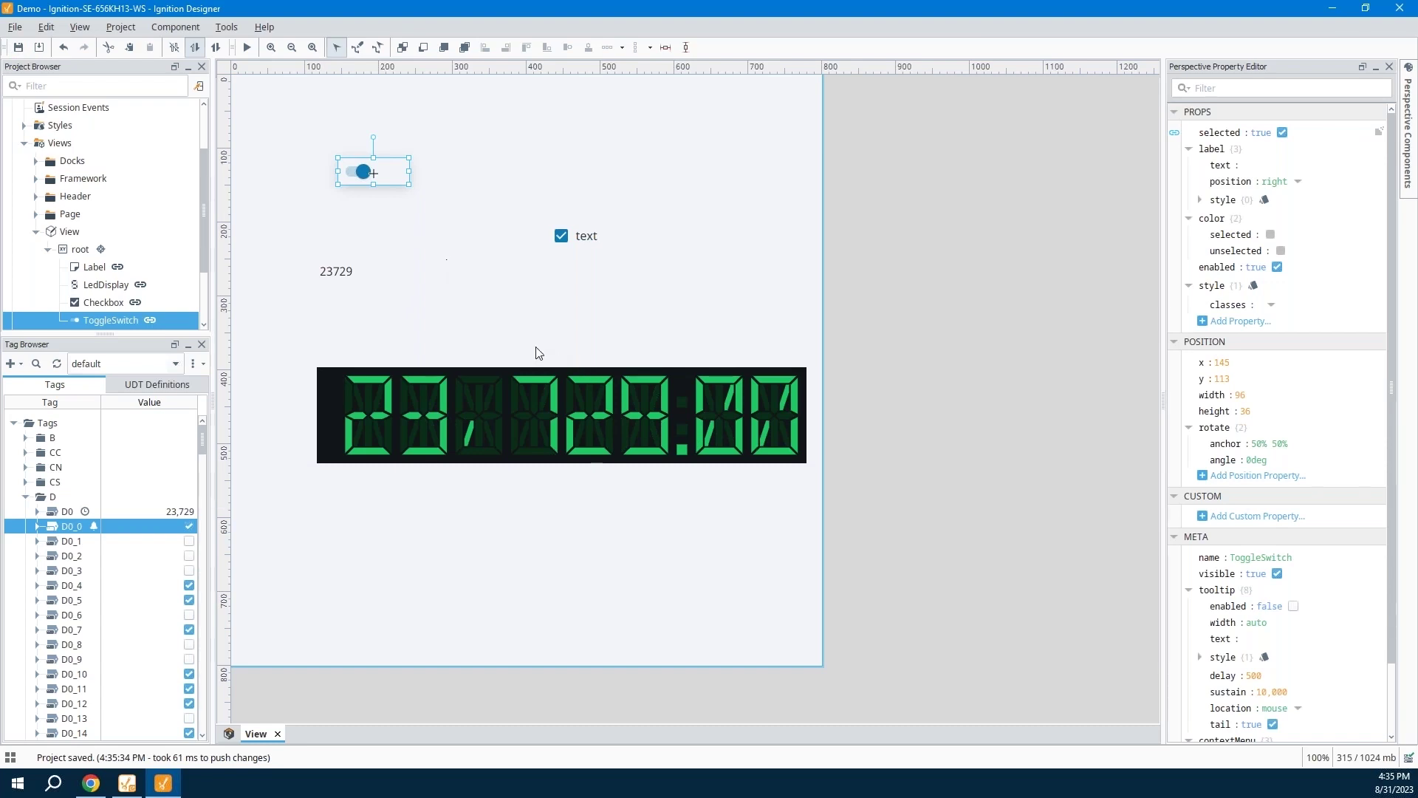
click(542, 420)
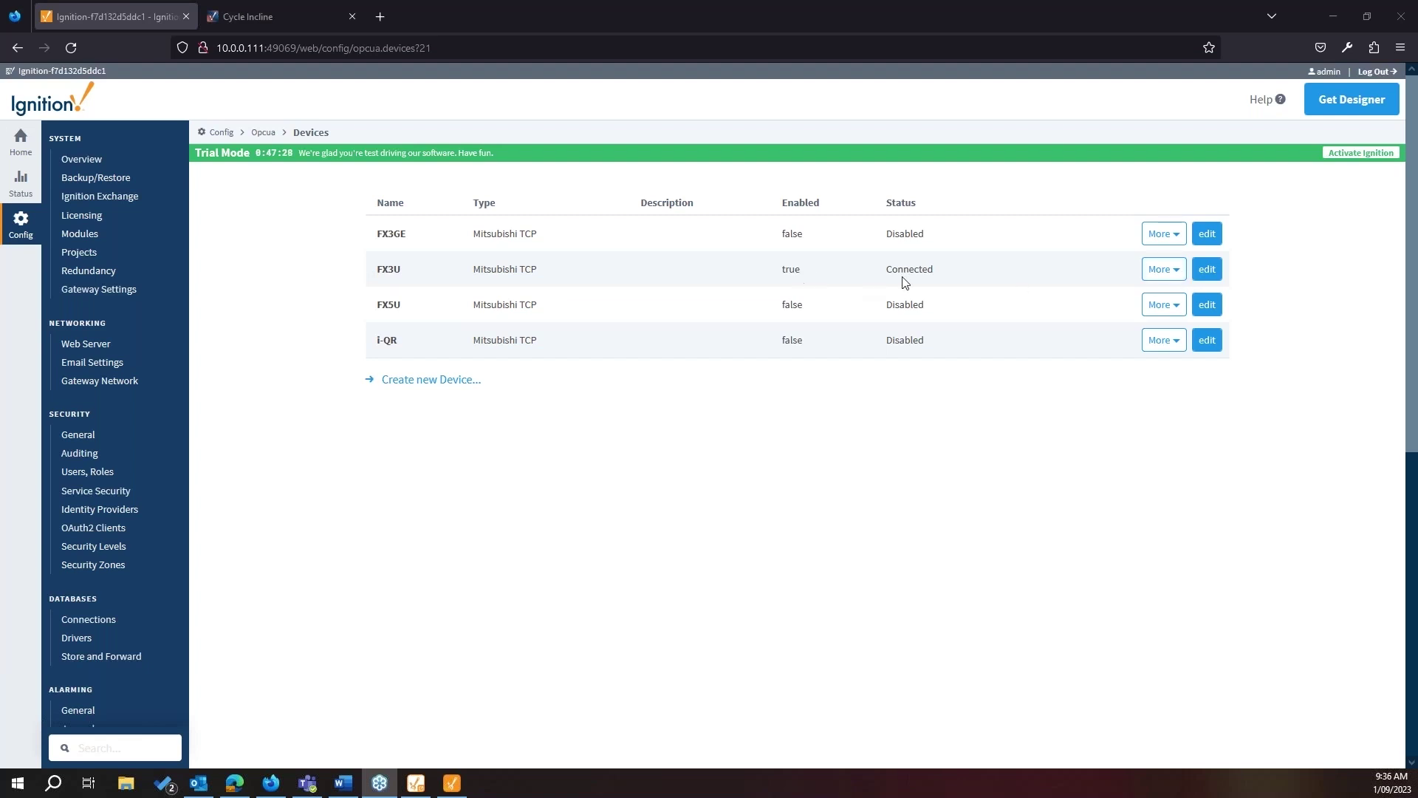
- Open the FX3U device's address mappings and inspect entries such as VSD_FAULT_I at X000
click(1168, 276)
click(1165, 308)
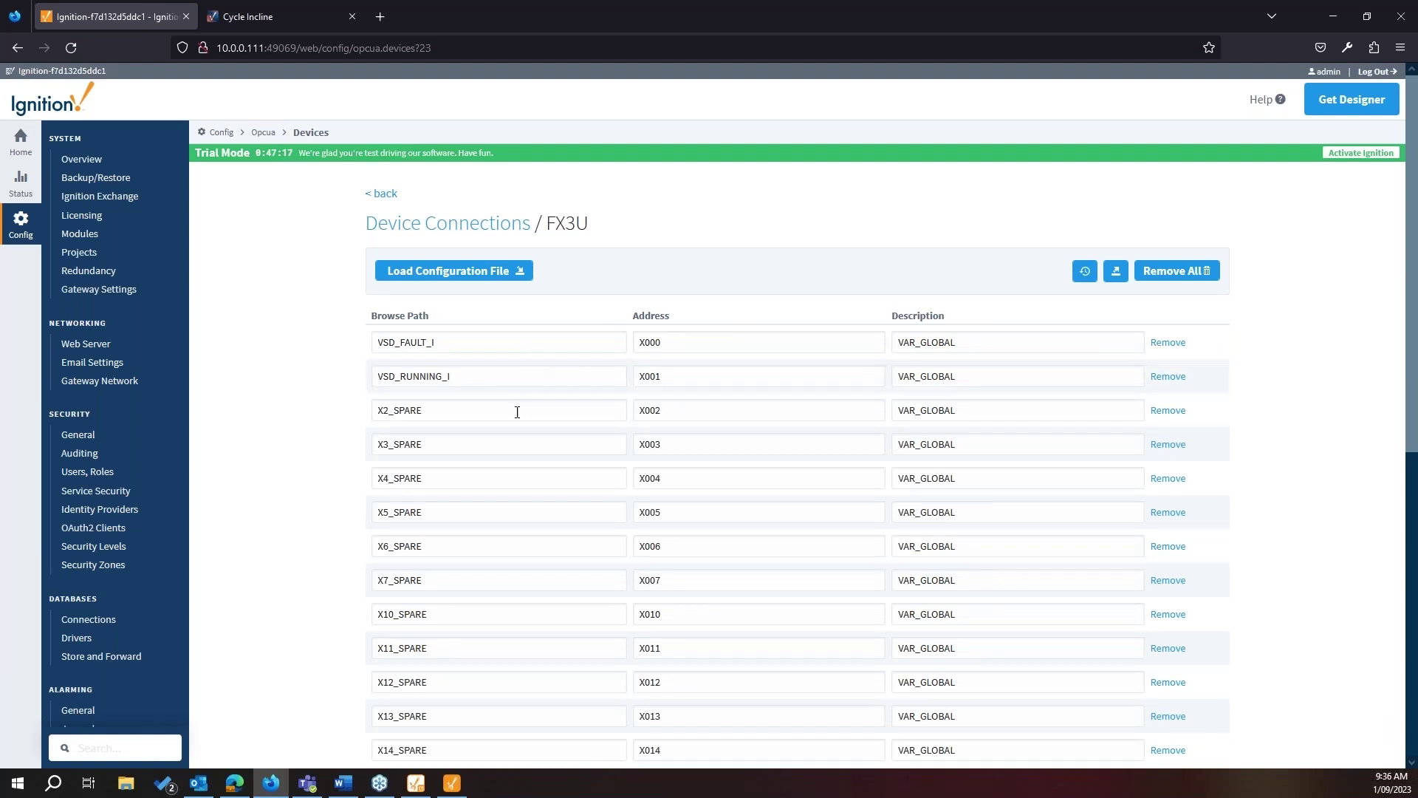
scroll(515, 412, down, 2)
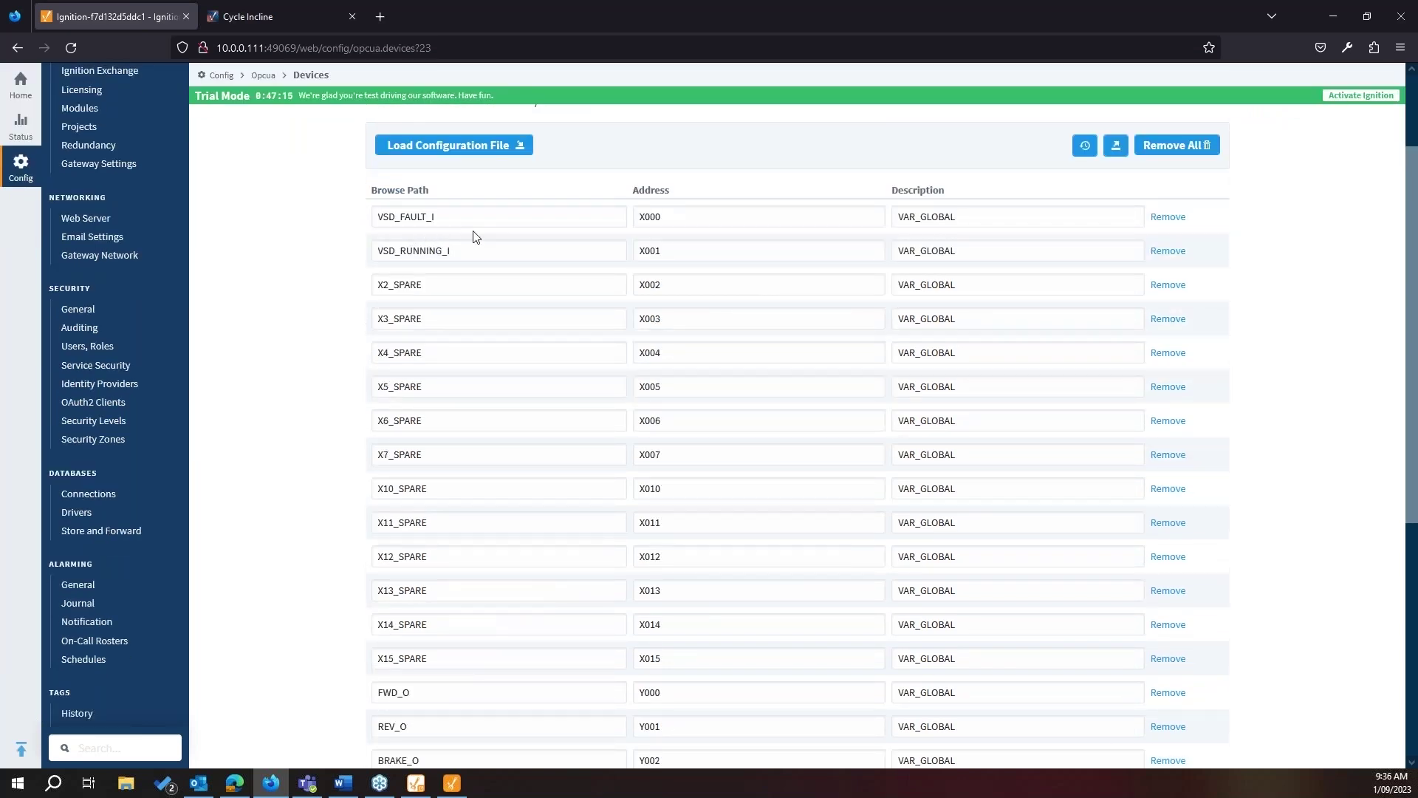
mouse_move(495, 215)
mouse_down()
mouse_move(364, 218)
mouse_move(468, 218)
mouse_up()
click(546, 218)
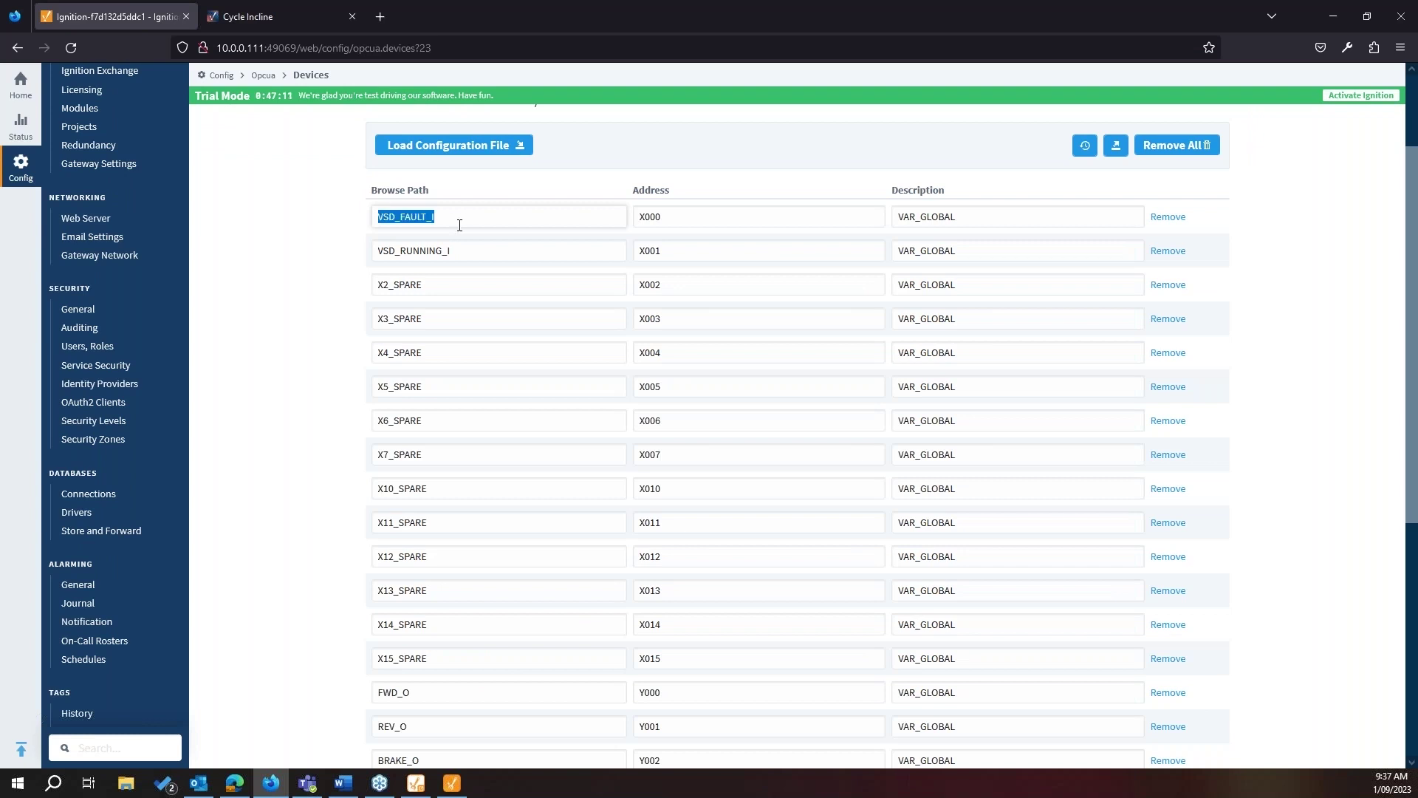
drag(698, 216, 642, 218)
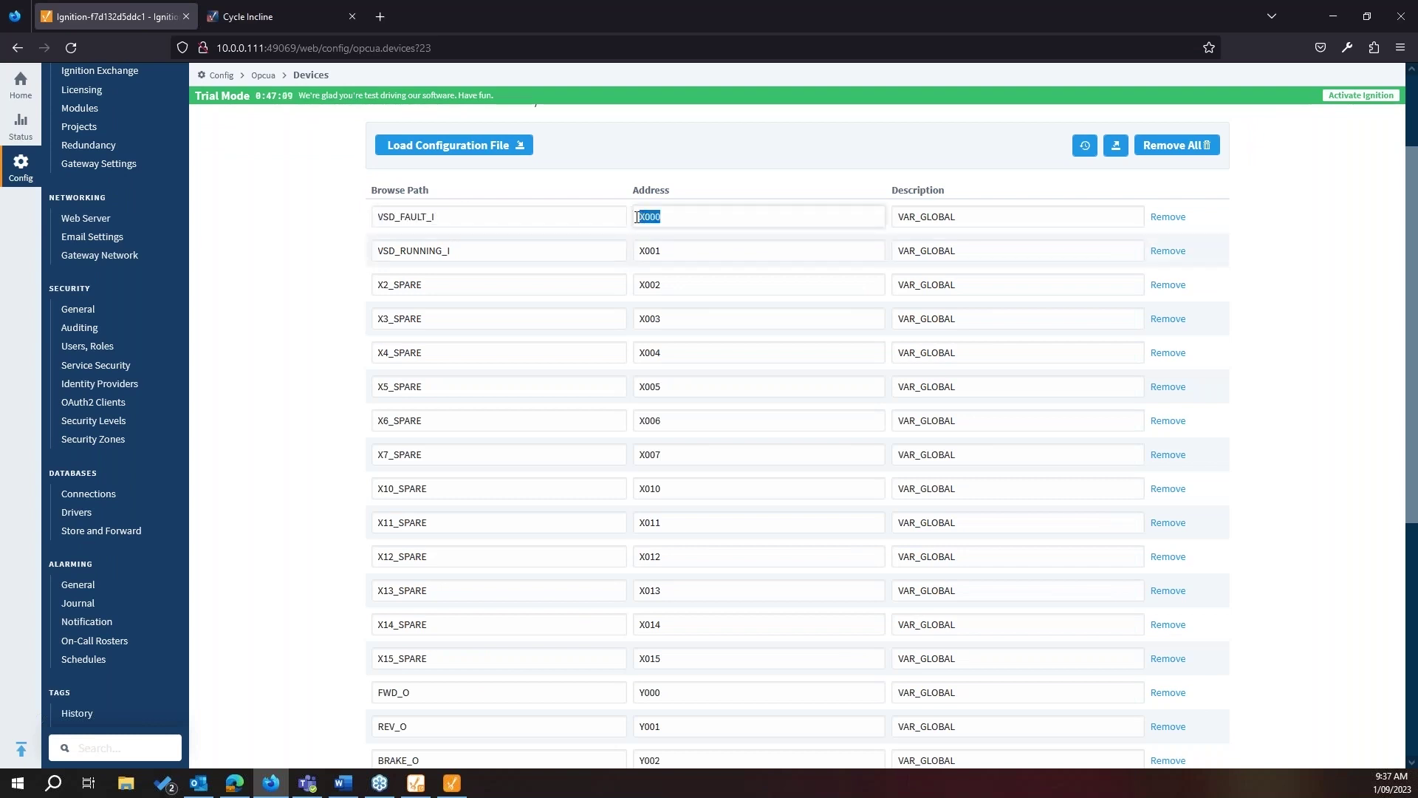
click(684, 215)
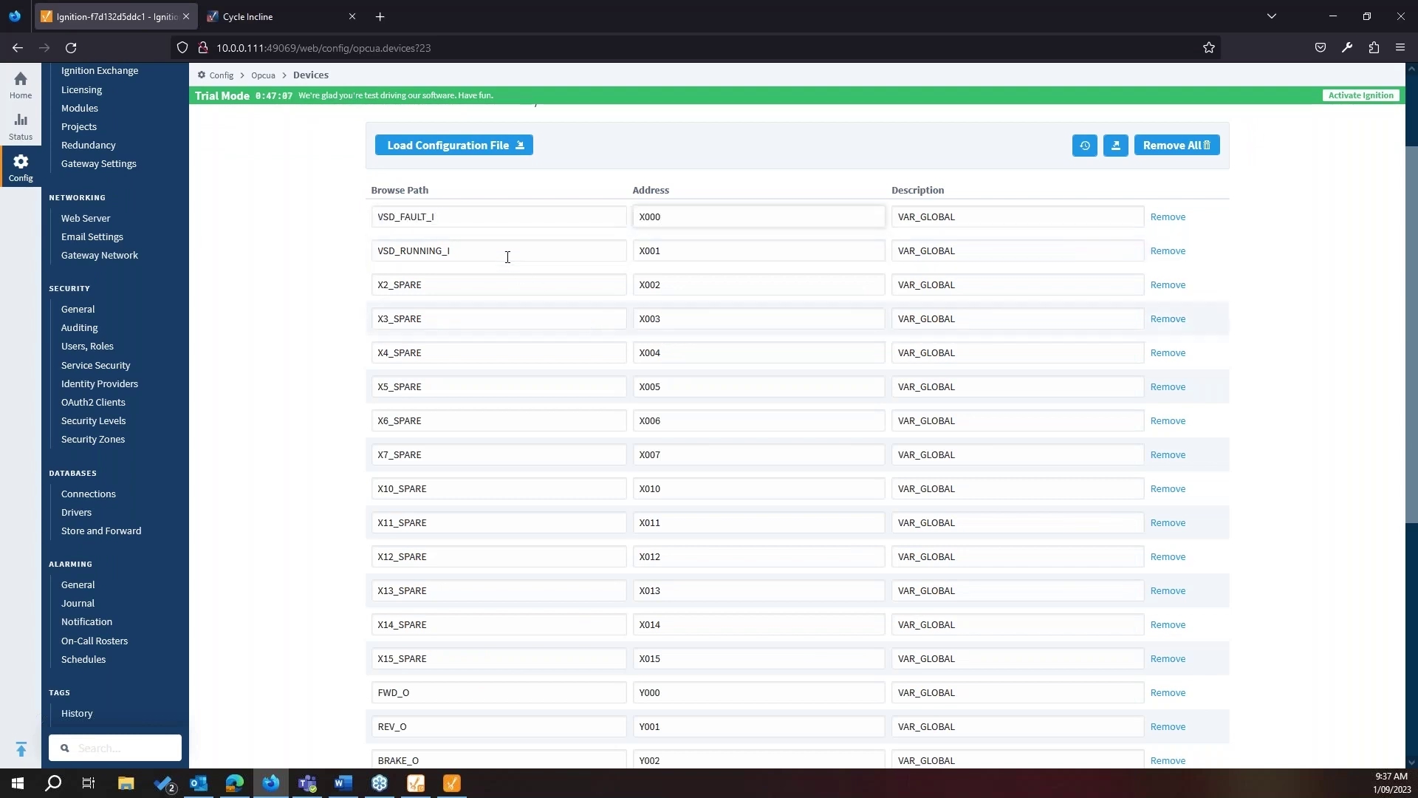
scroll(498, 282, down, 3)
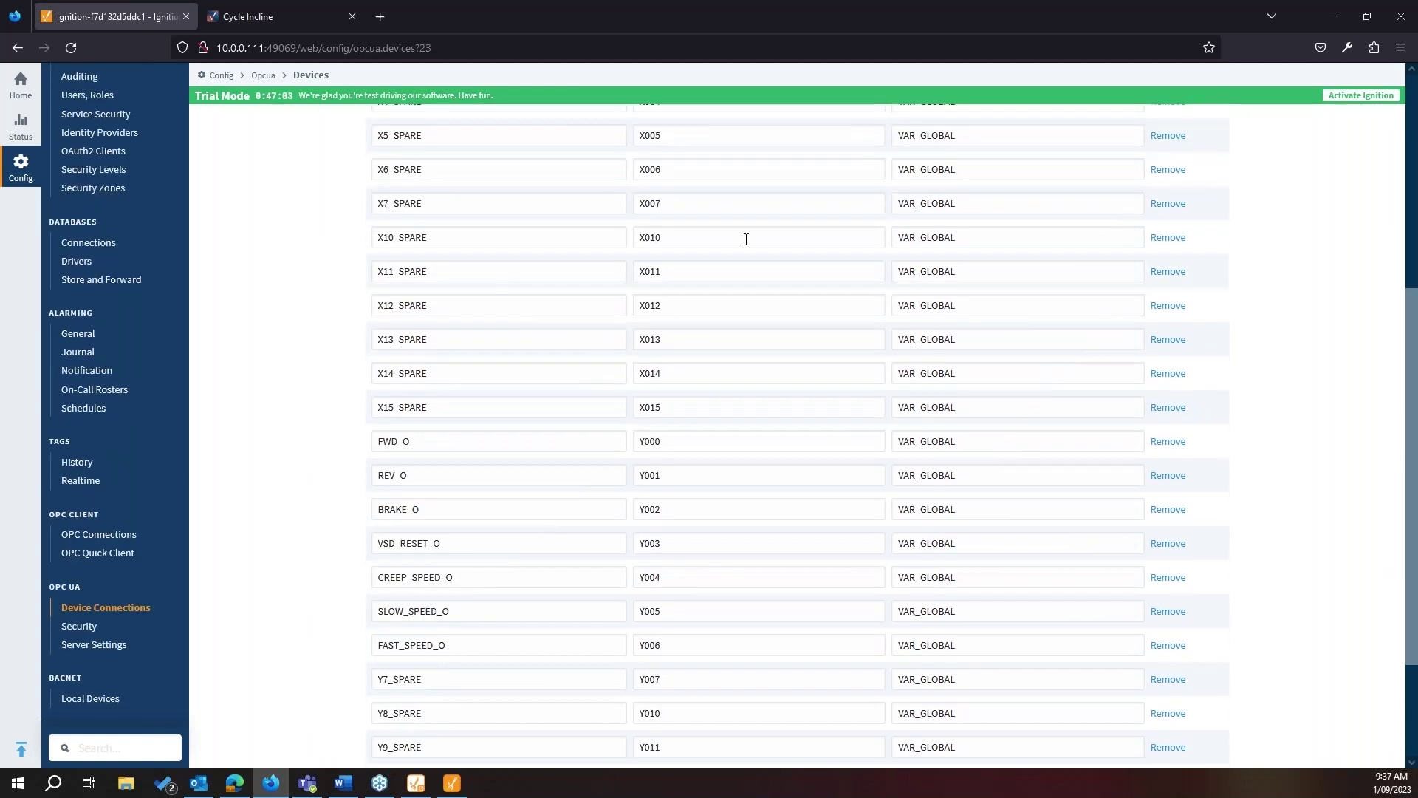
scroll(731, 313, down, 2)
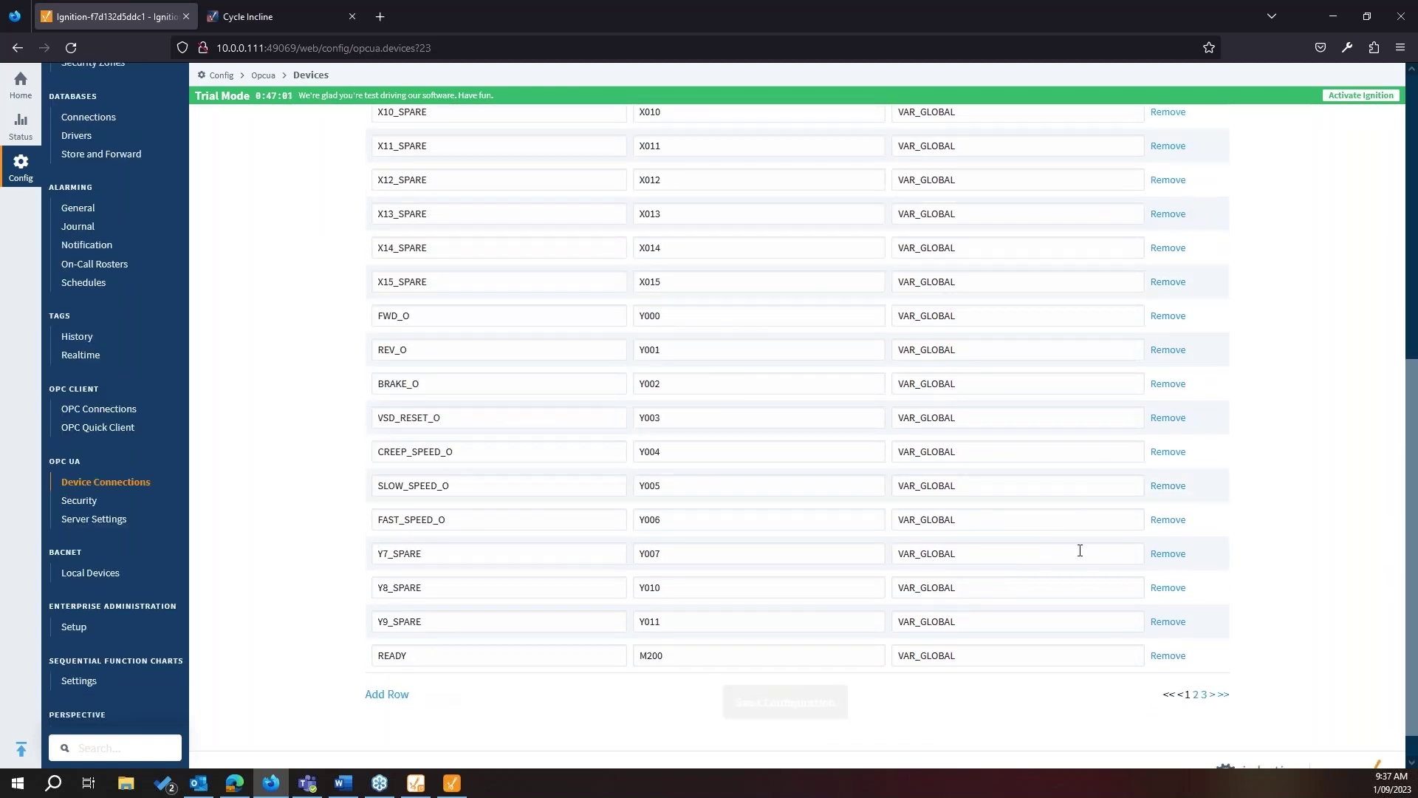
- Review ANGLE_PV at D<Float>102 on page two, then return to the Cyclone Incline Designer
click(1195, 695)
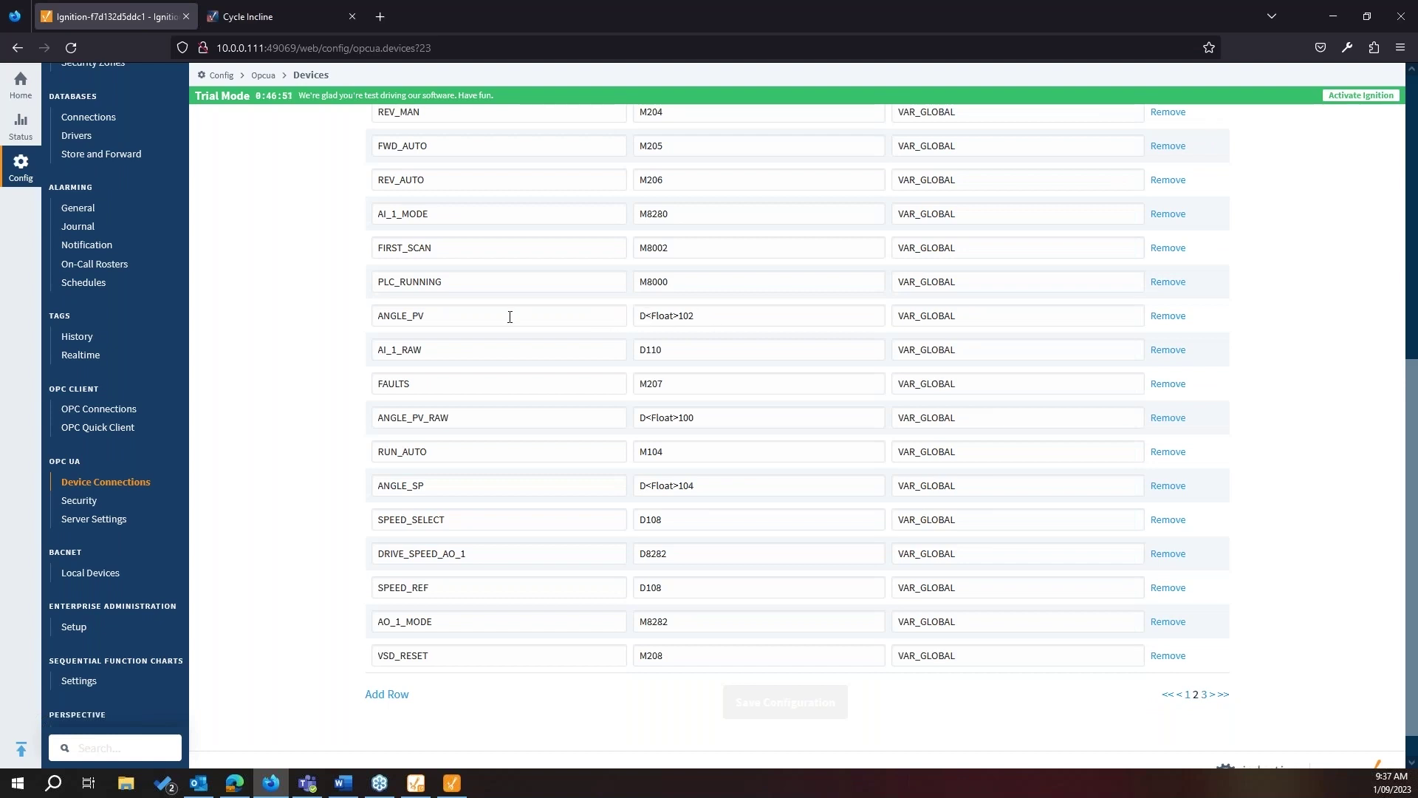
drag(425, 316, 367, 315)
click(649, 316)
drag(649, 316, 685, 316)
click(730, 316)
scroll(529, 500, up, 5)
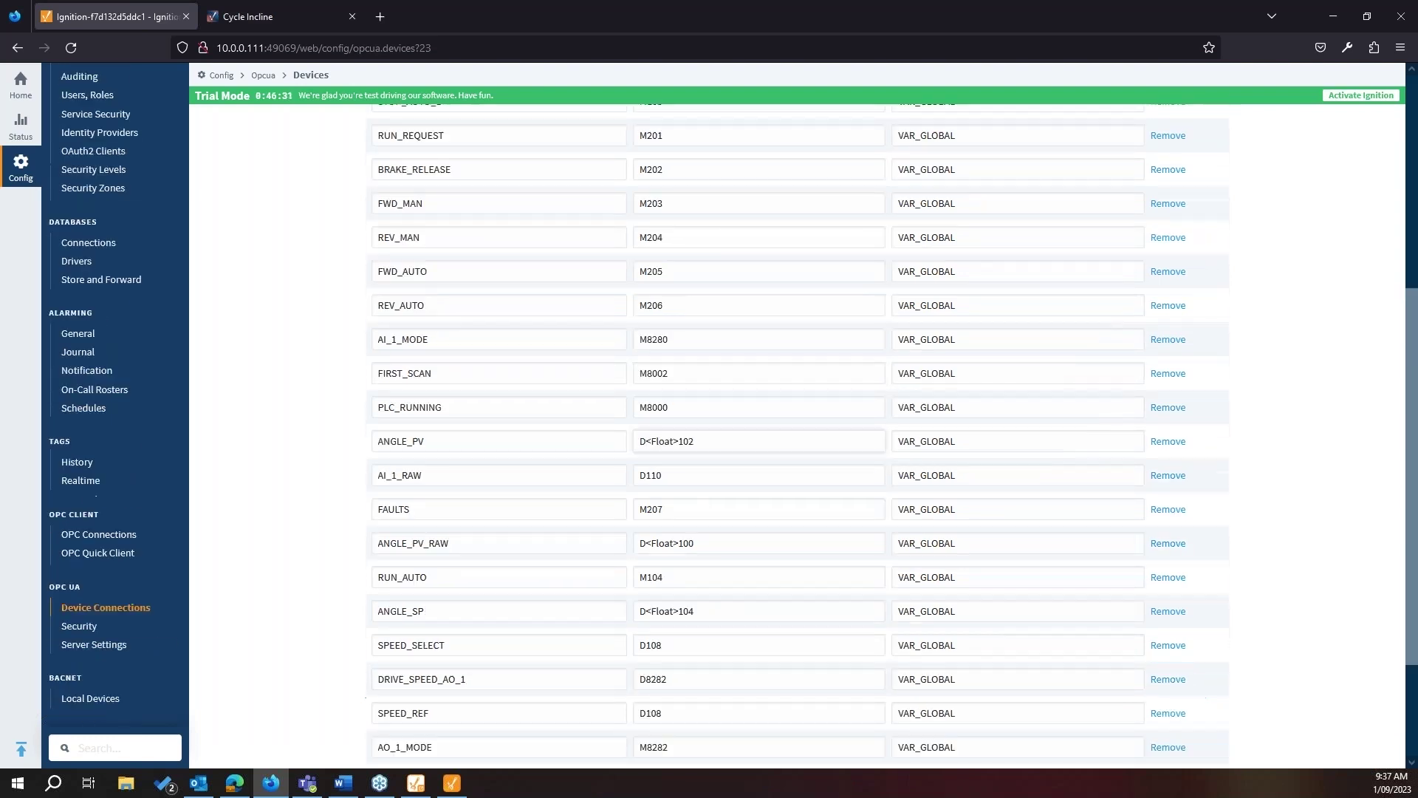
click(382, 186)
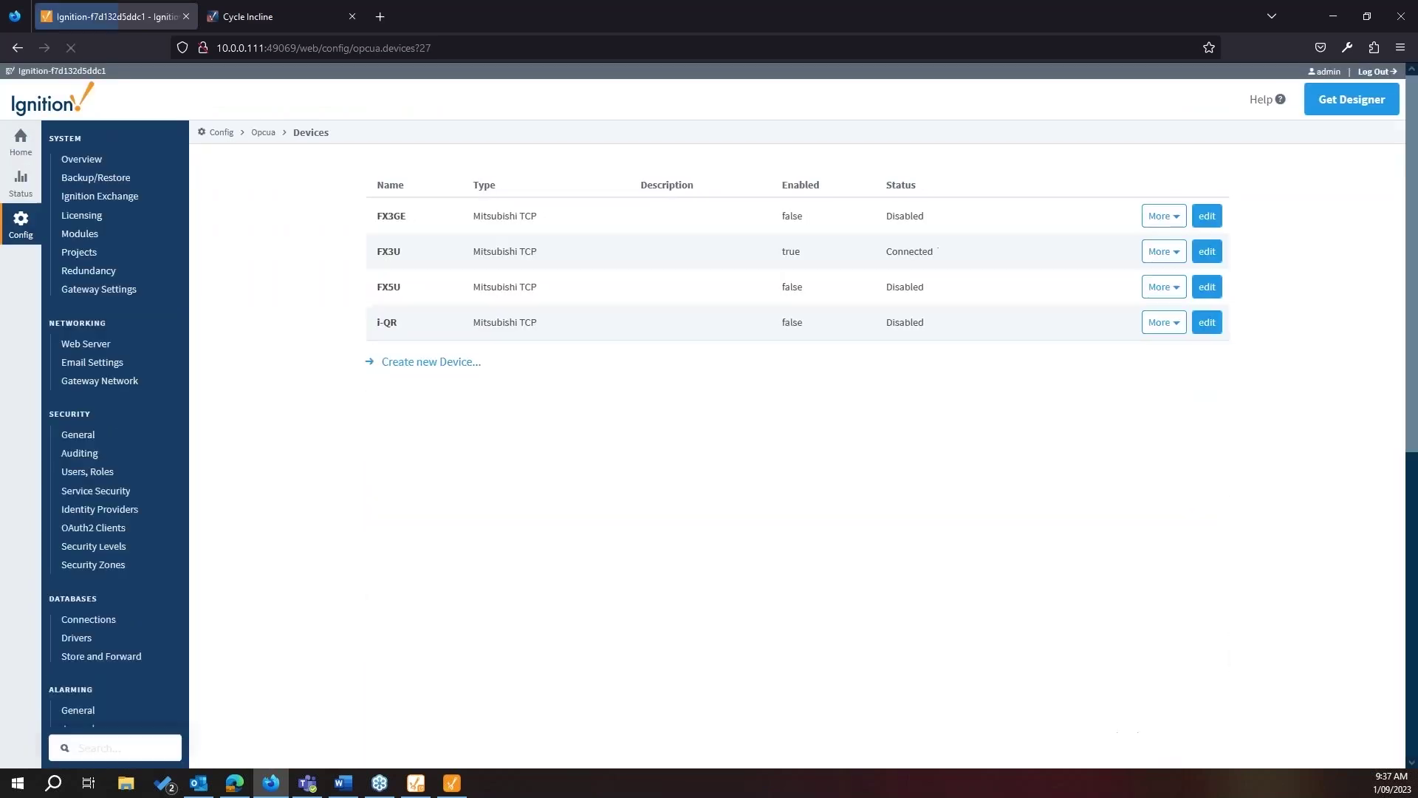
click(454, 788)
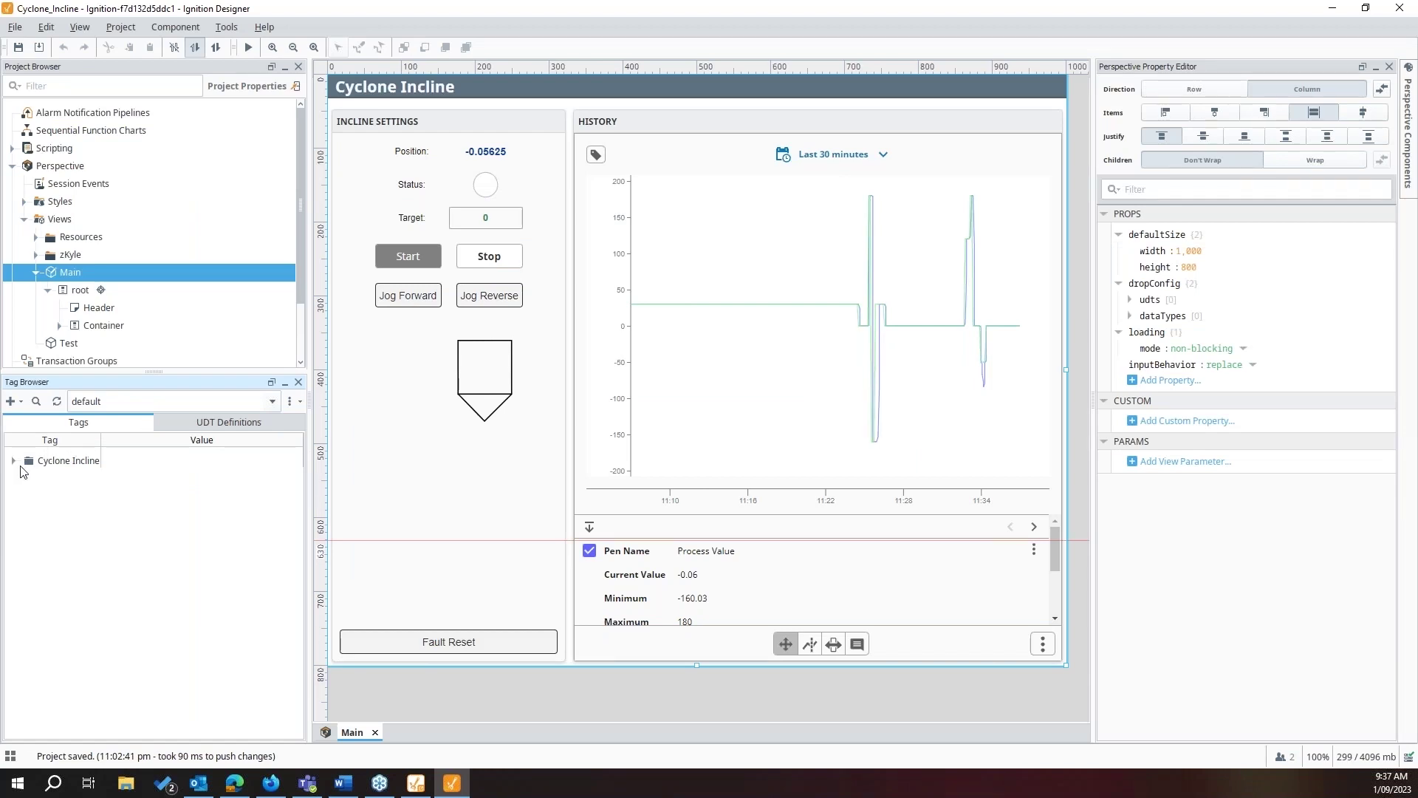
- Expand the Cyclone Incline tag folder and select ANGLE_PV, reading -0.06
click(14, 461)
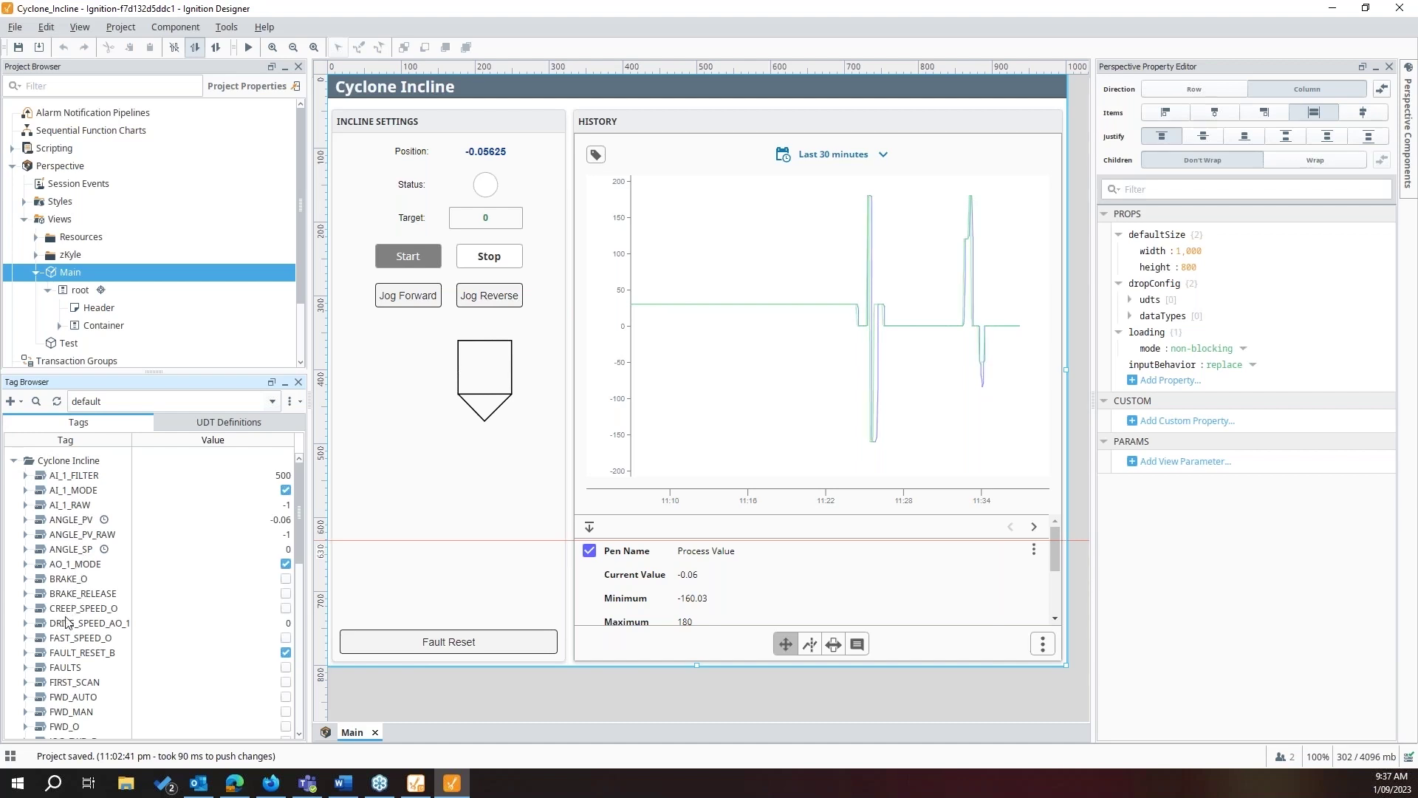
scroll(74, 604, down, 5)
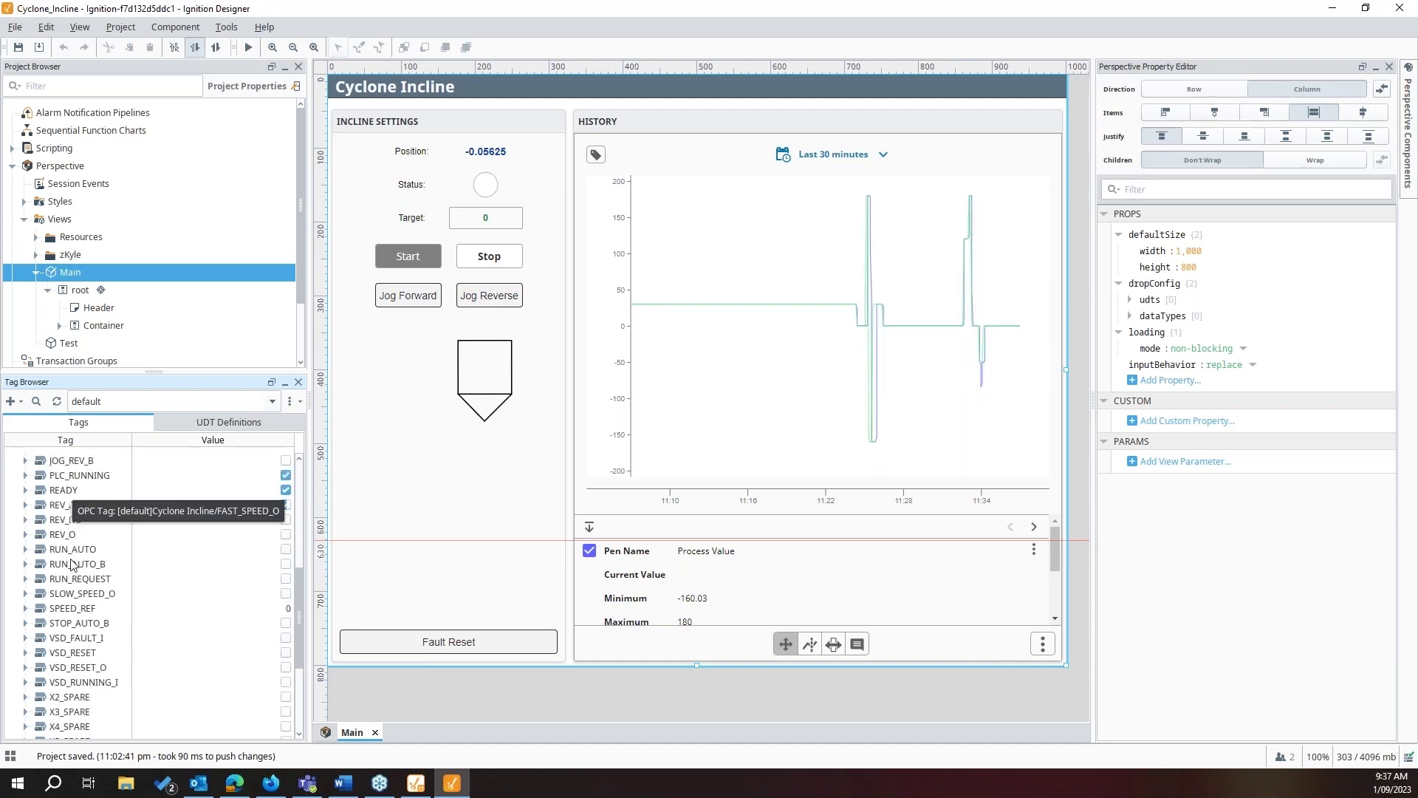
drag(301, 566, 301, 476)
click(77, 516)
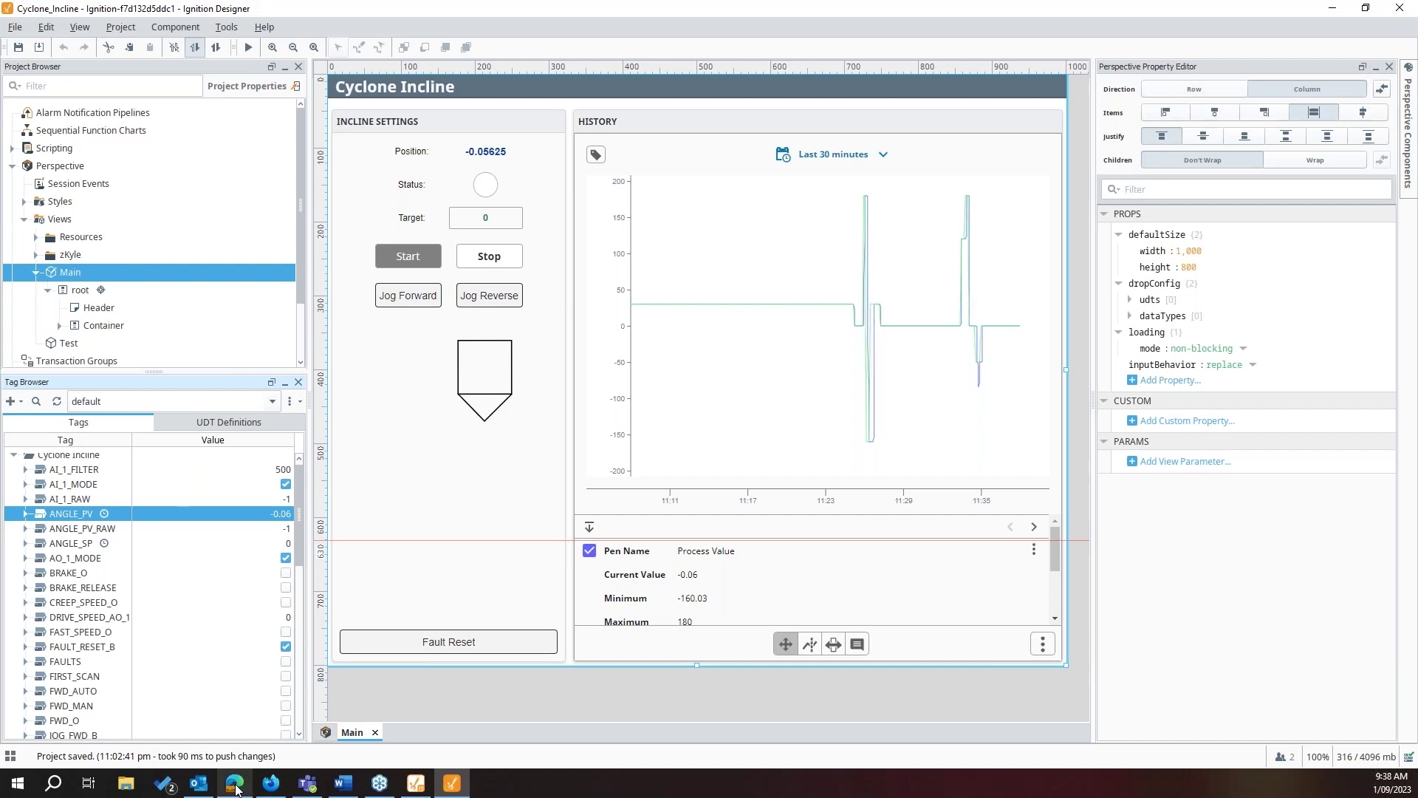
- On the Cycle Incline session page, set Target to 180 and start the incline
mouse_move(237, 786)
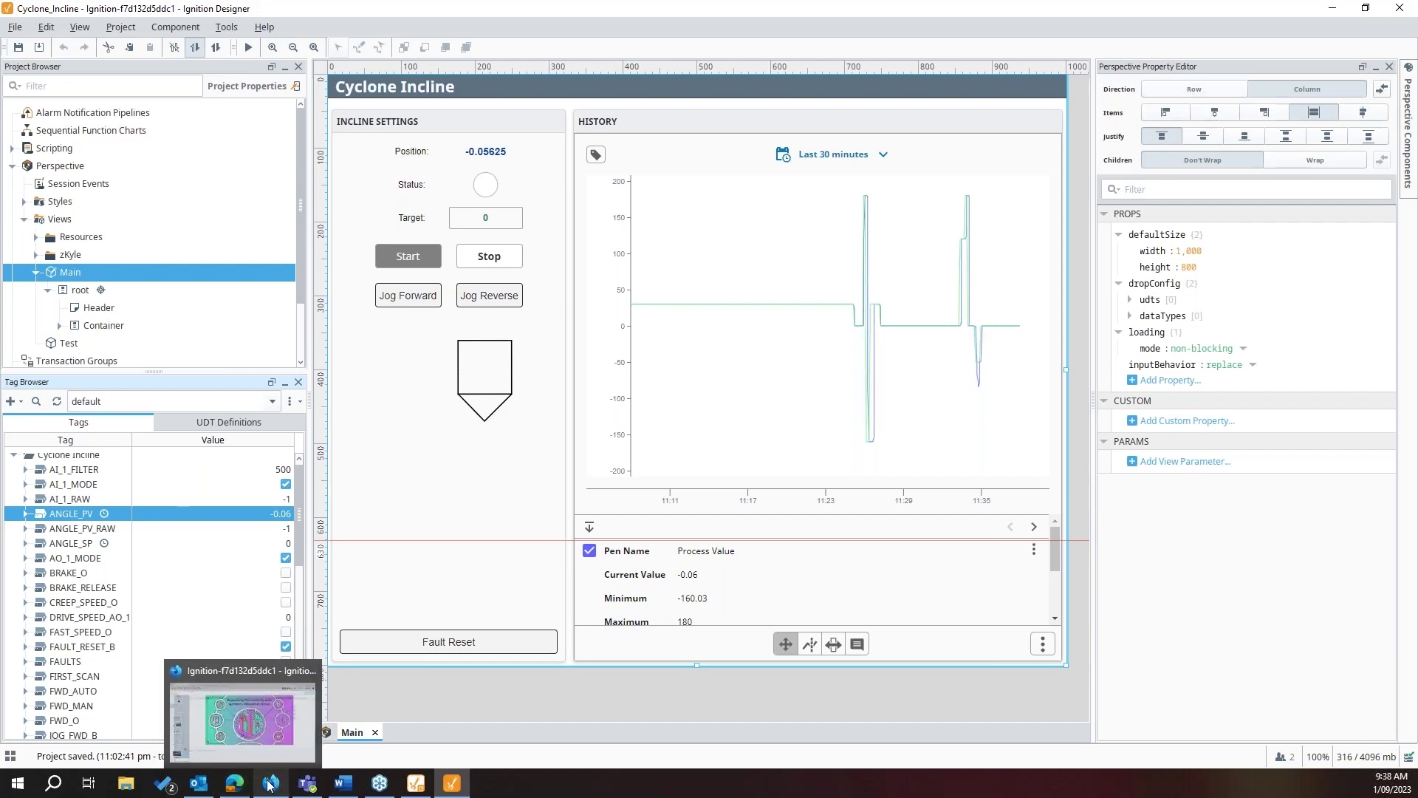
click(270, 783)
click(290, 21)
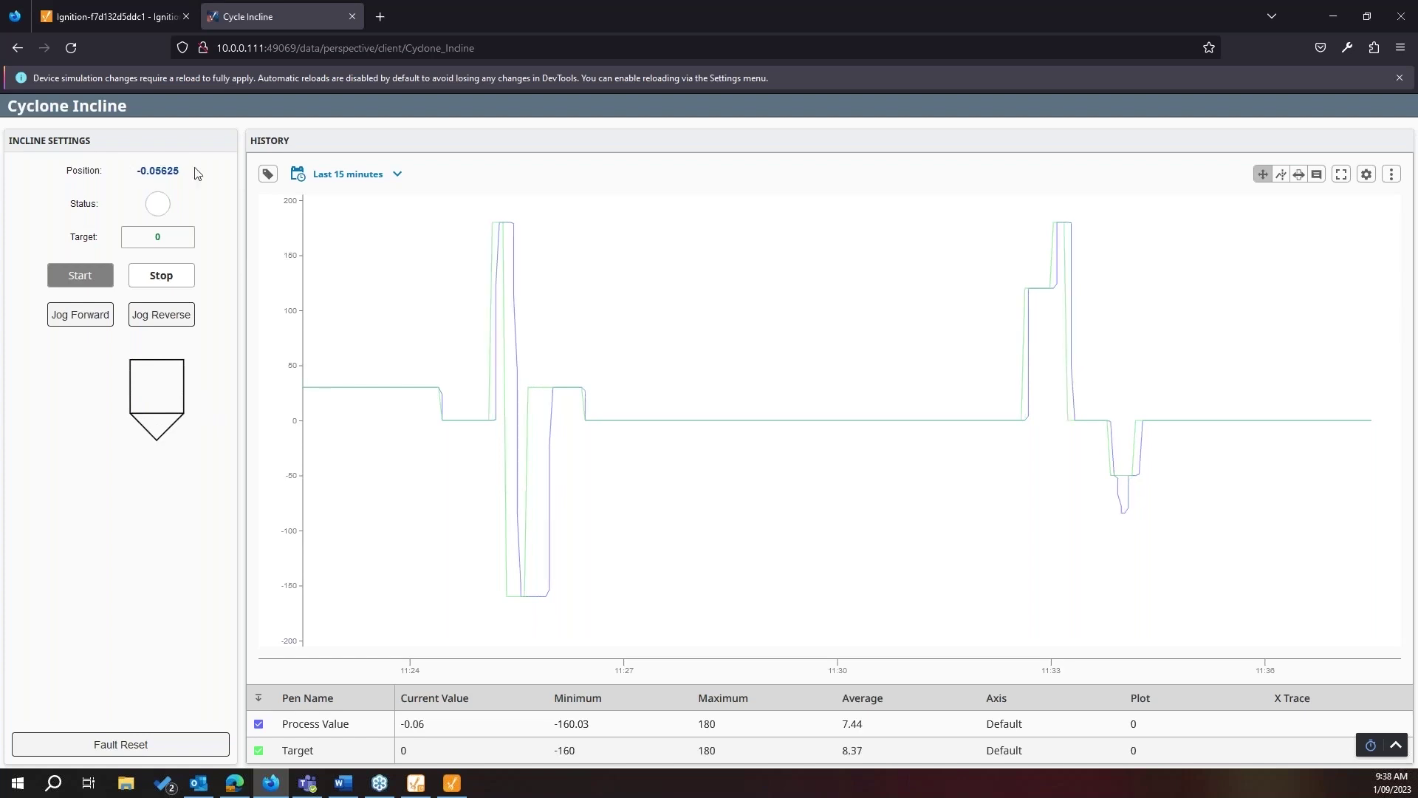
click(177, 235)
key(BackSpace)
text(180)
key(Return)
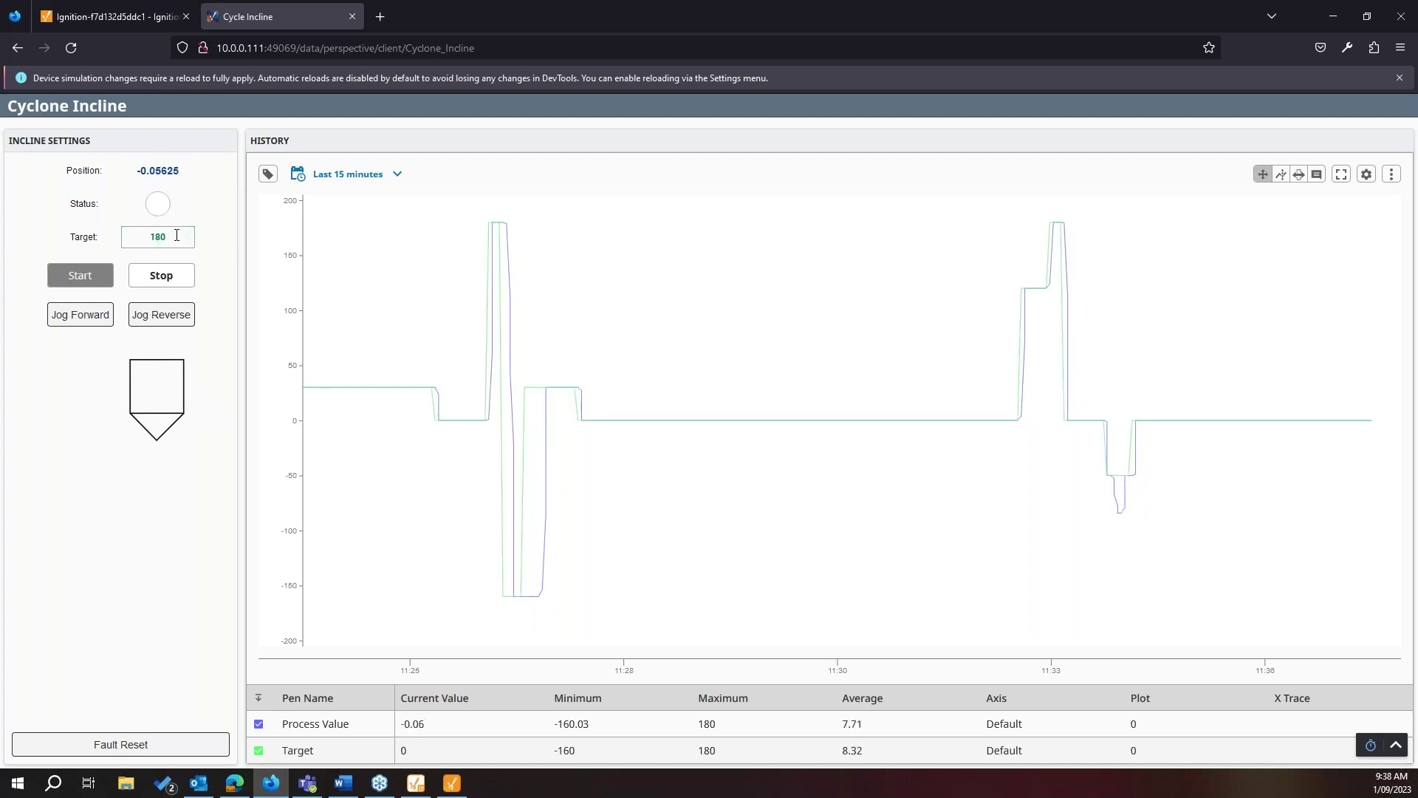
click(83, 277)
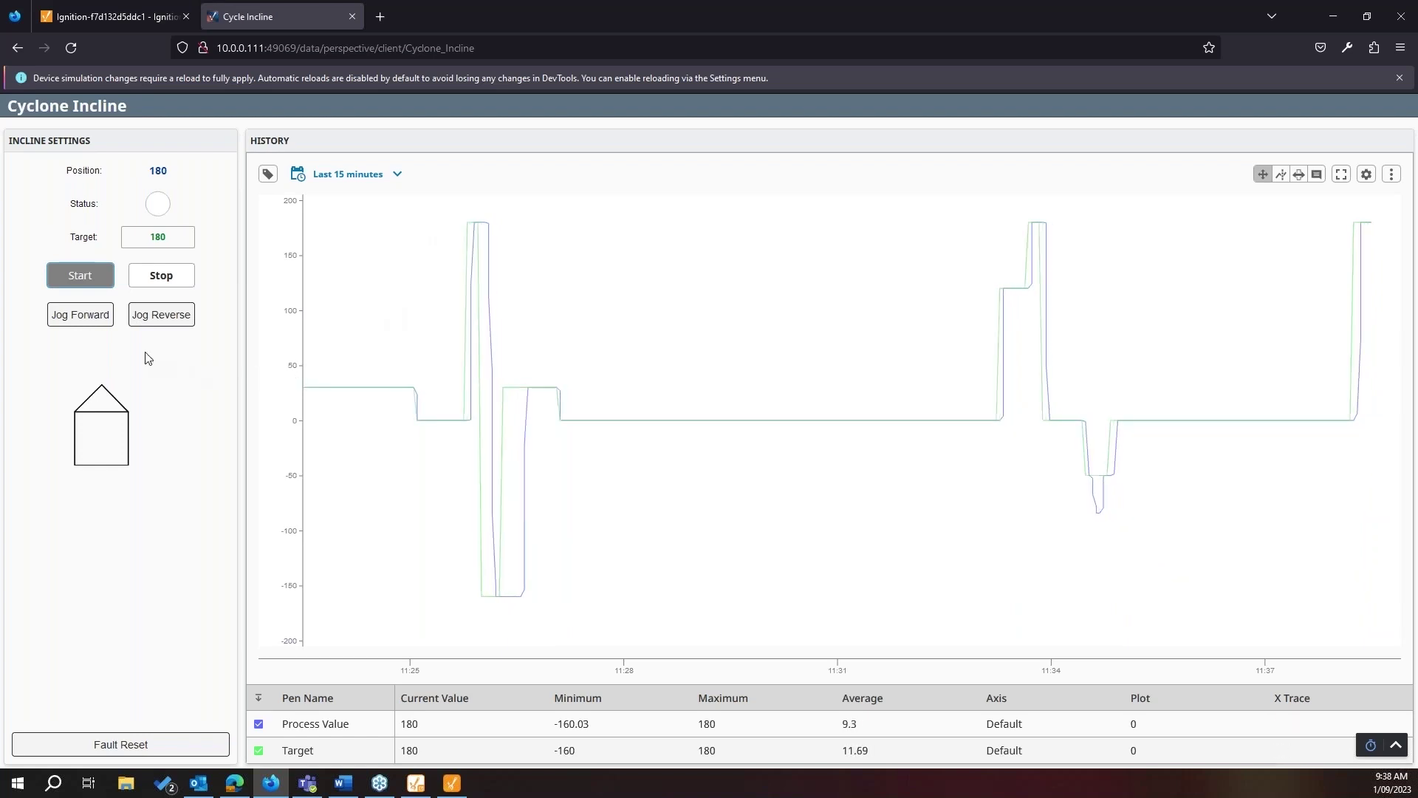
- Jog the incline forward four times, then start it to return to the 180 target
click(93, 318)
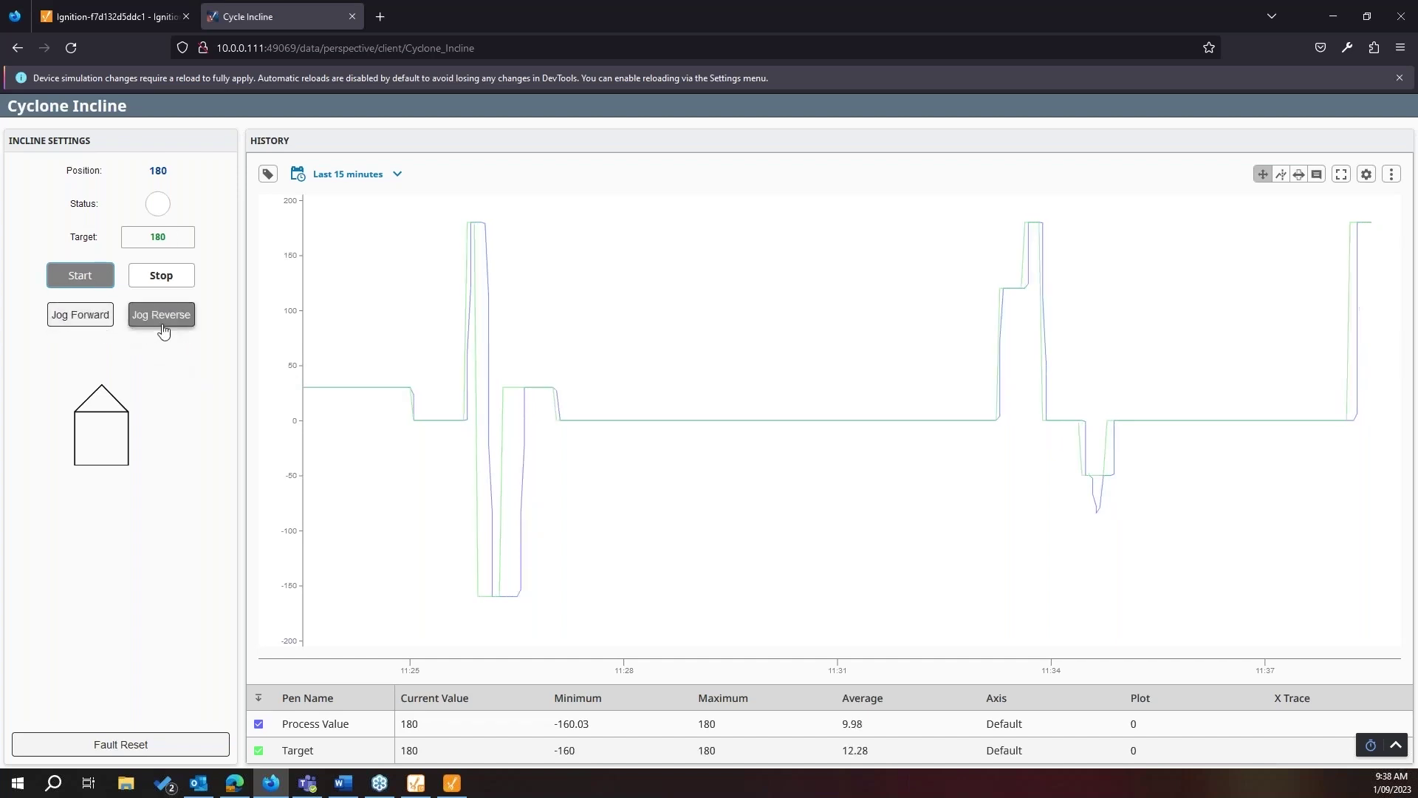
click(76, 317)
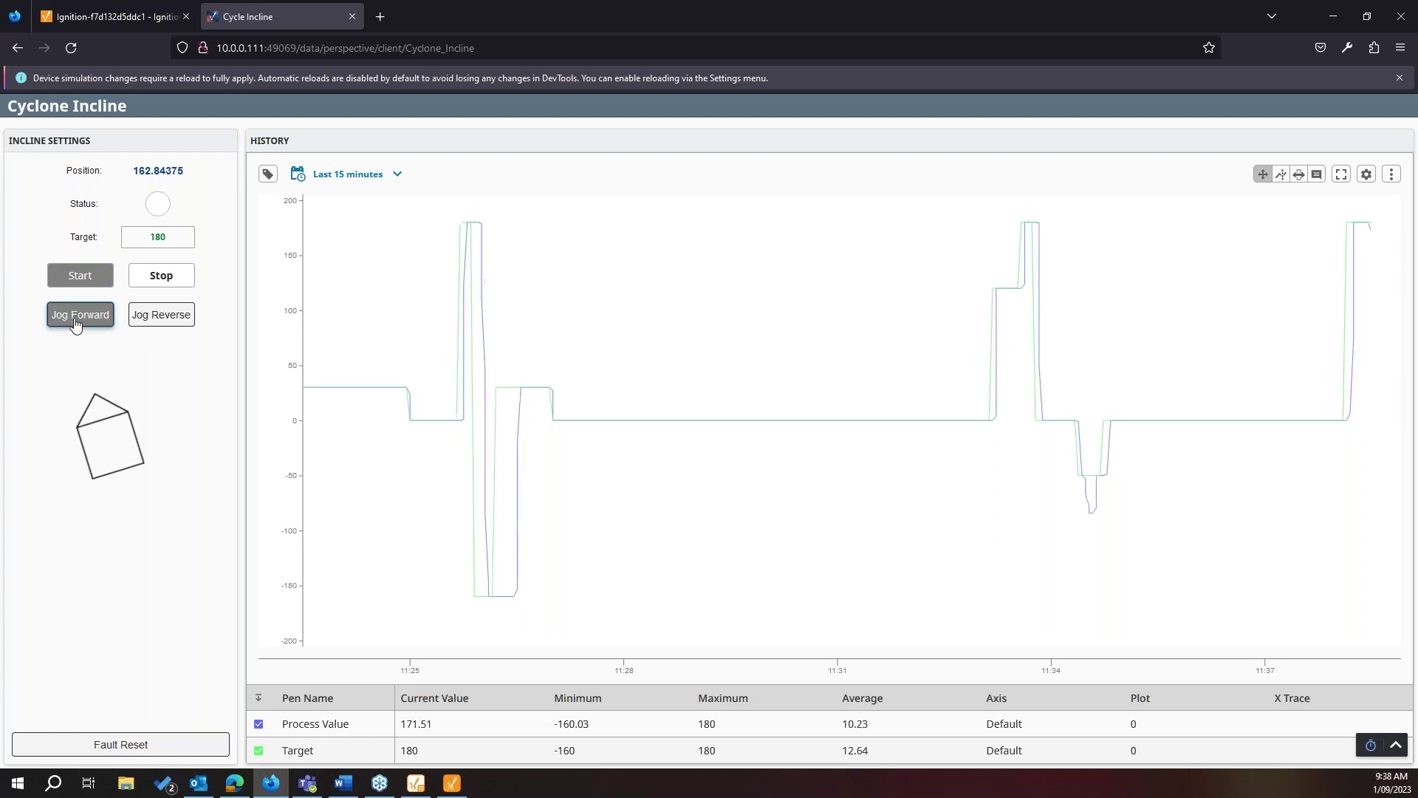
click(76, 323)
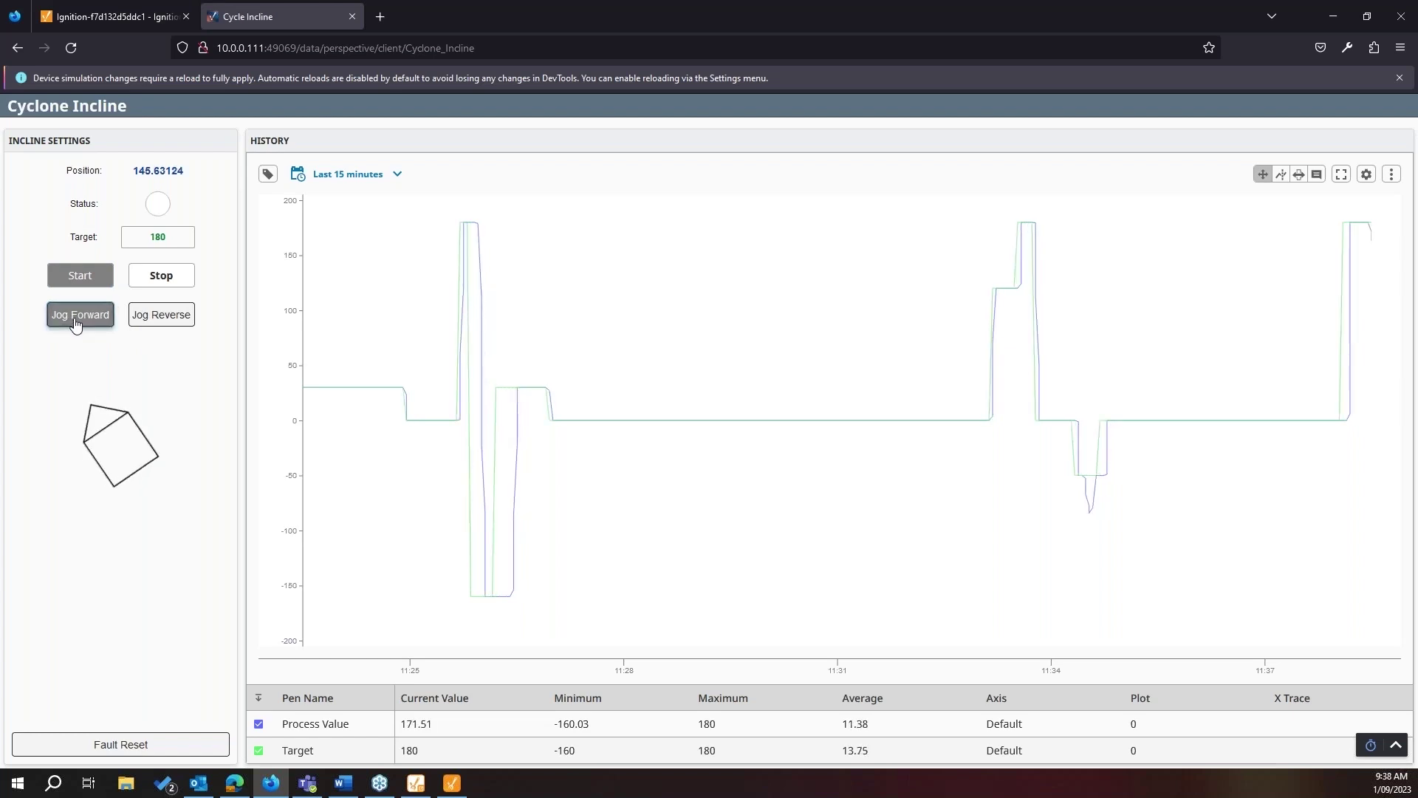
click(76, 323)
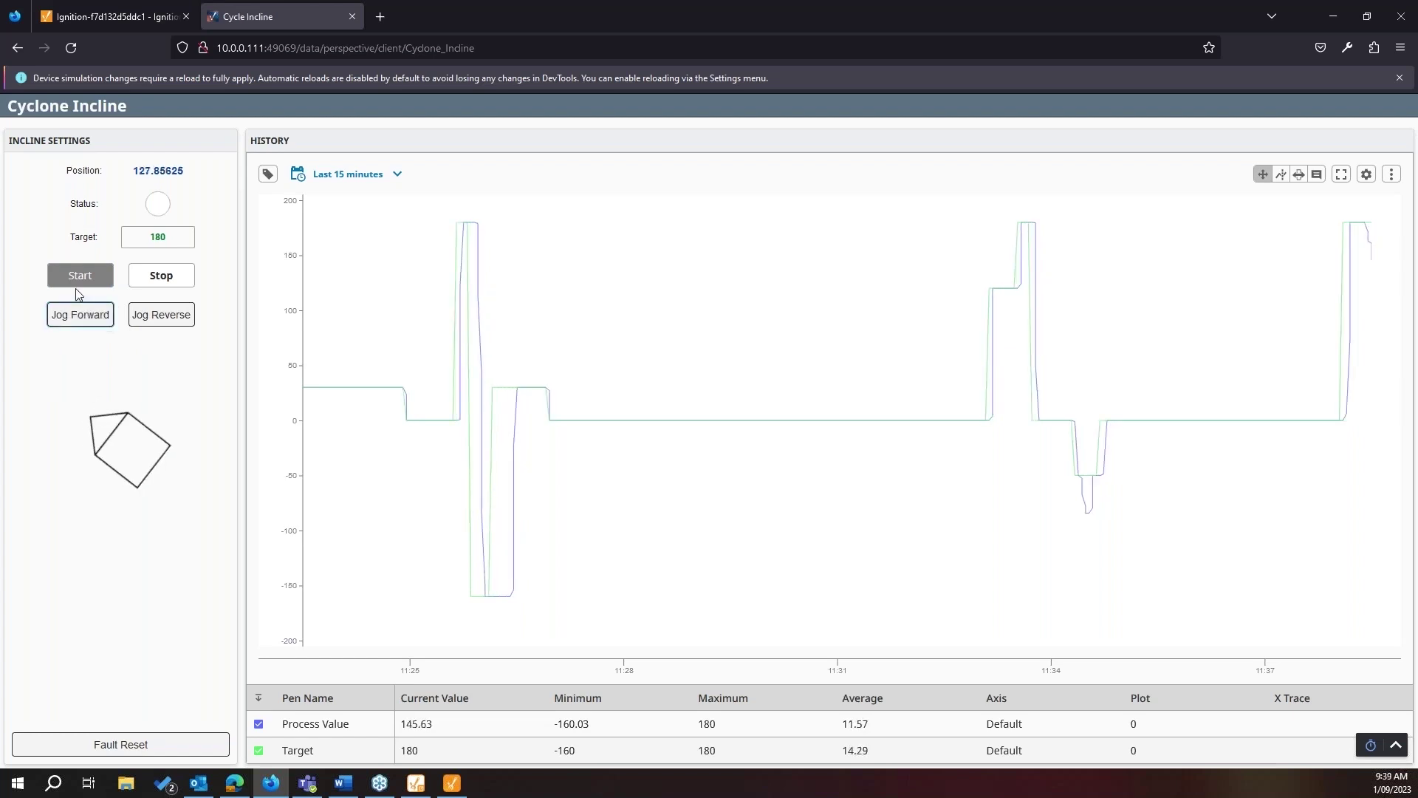
click(77, 282)
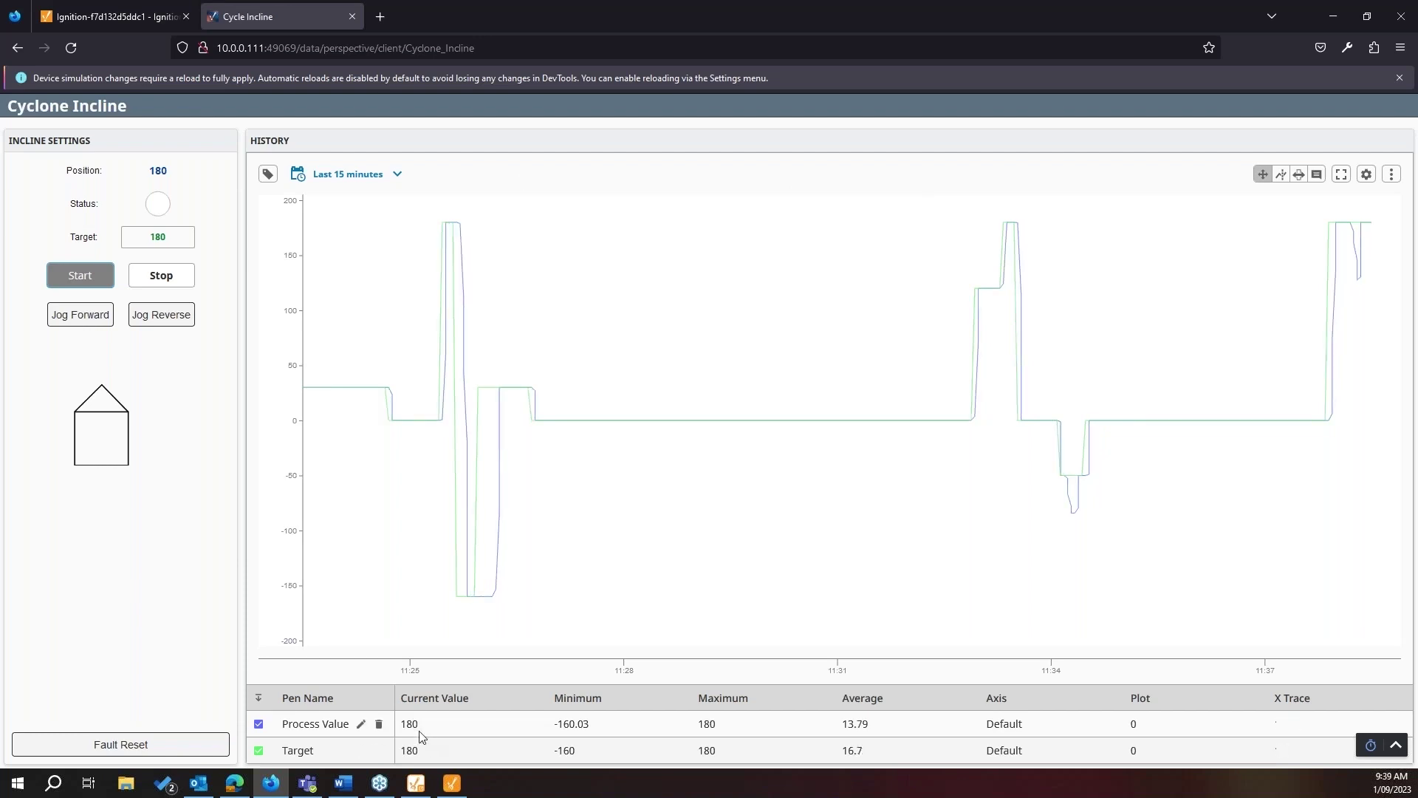
- Back in Ignition Designer, inspect the Main view's root, Header, Container, Settings, History and PowerChart components
click(450, 785)
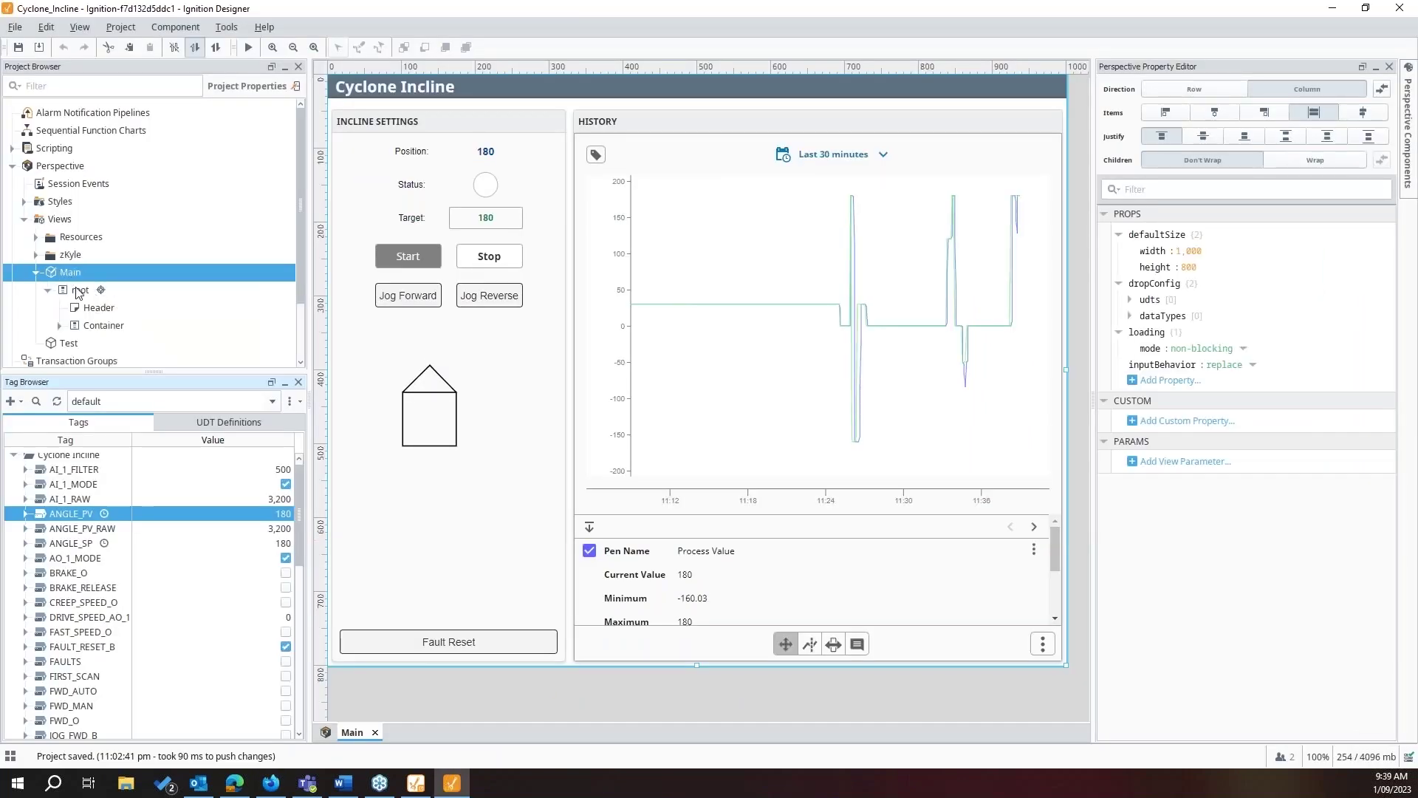
click(80, 290)
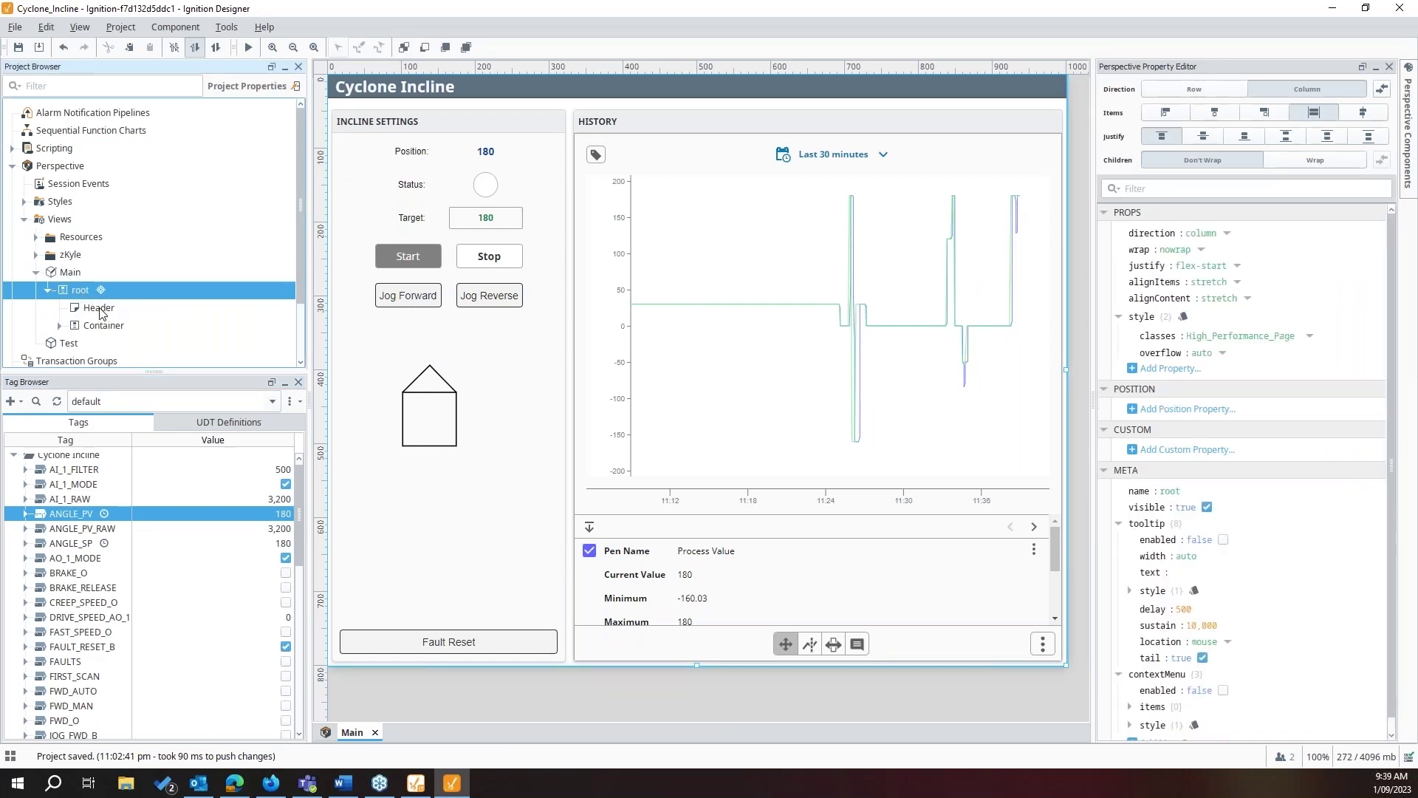
click(101, 308)
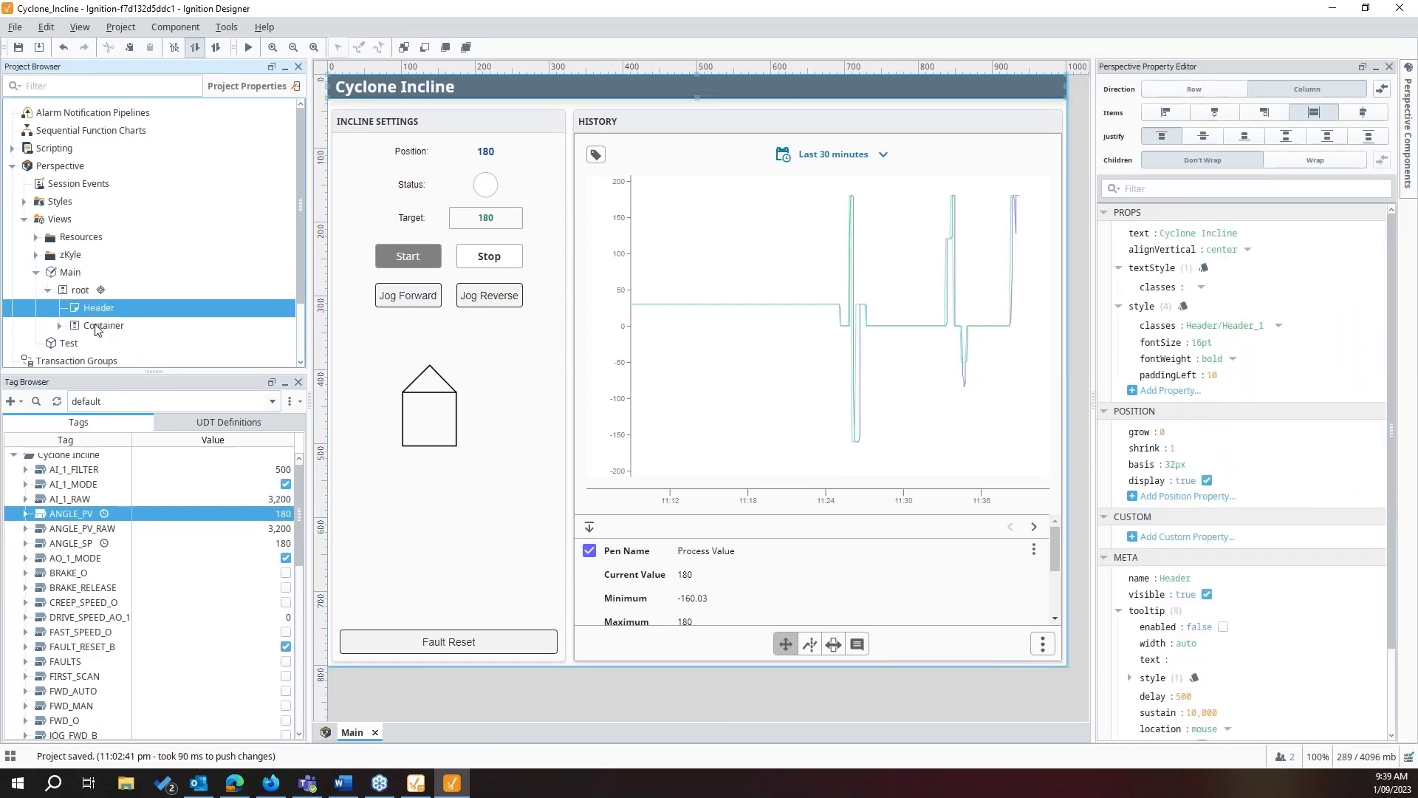
click(93, 330)
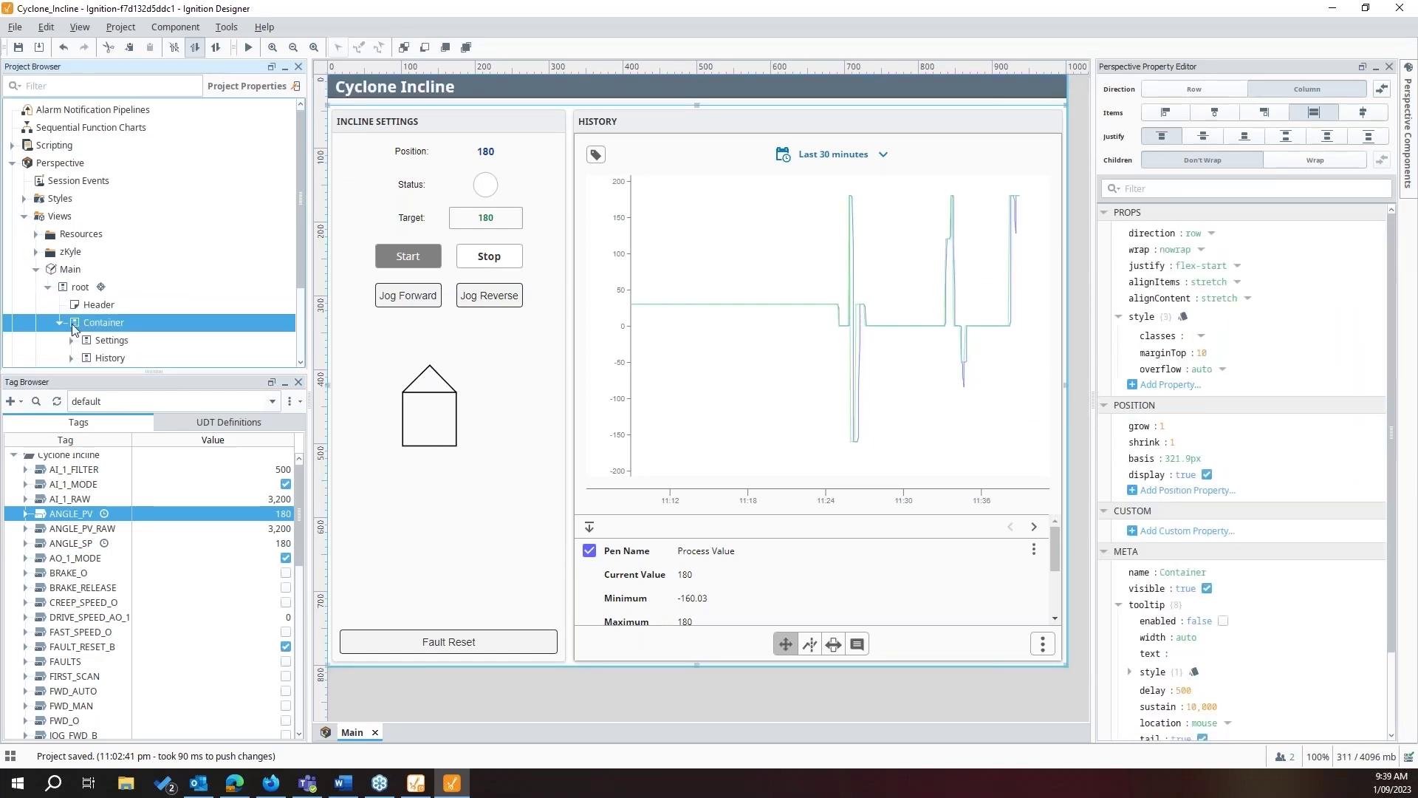
scroll(109, 265, down, 2)
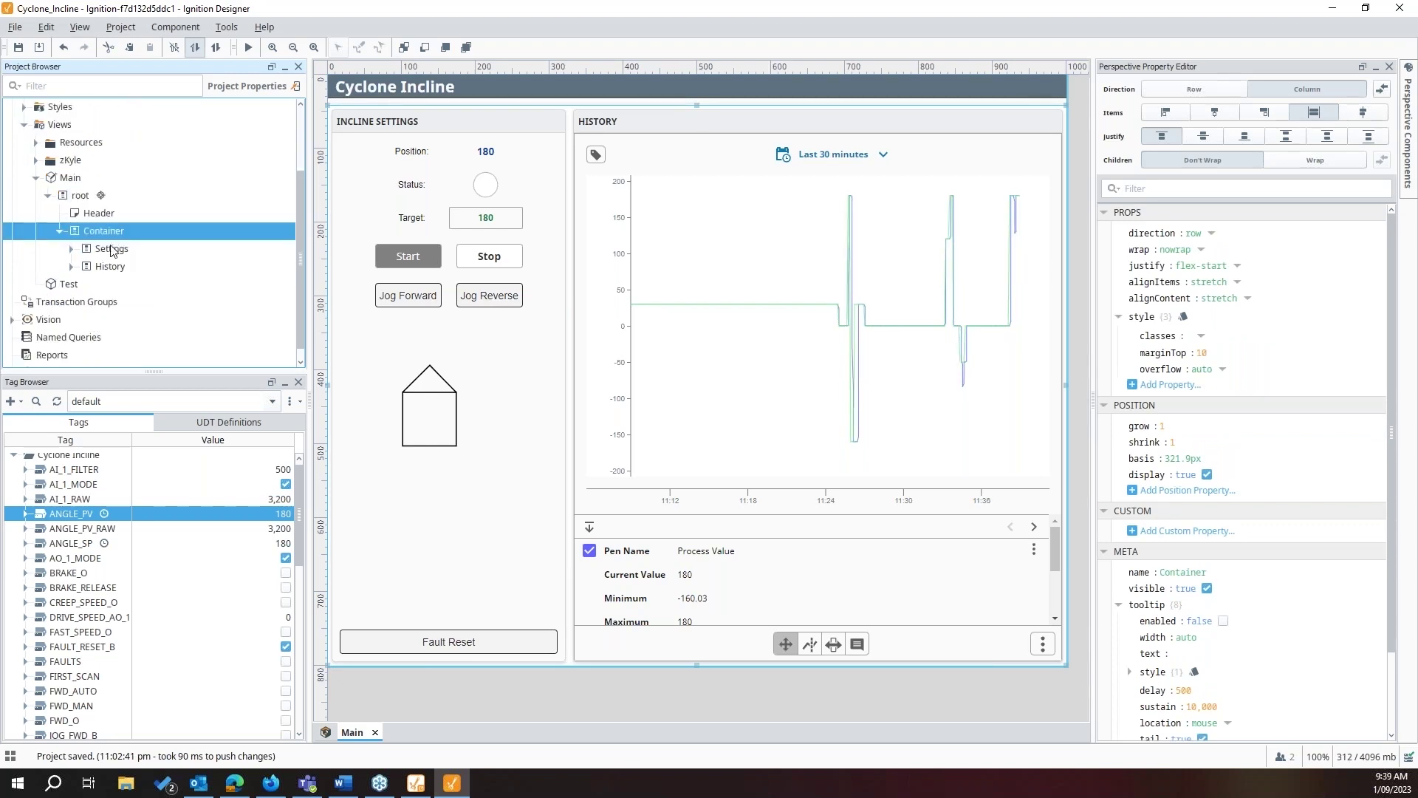
click(105, 251)
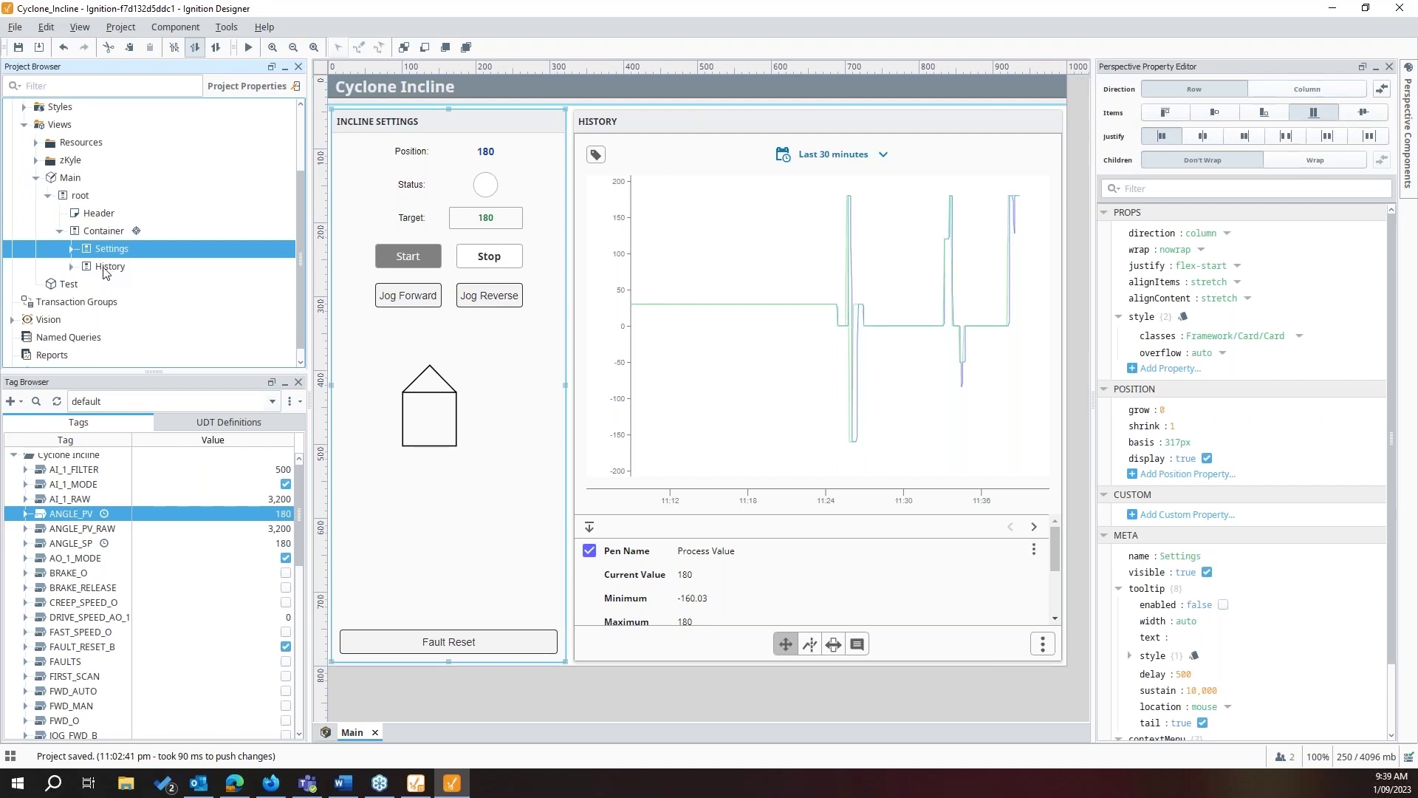
click(112, 267)
click(73, 266)
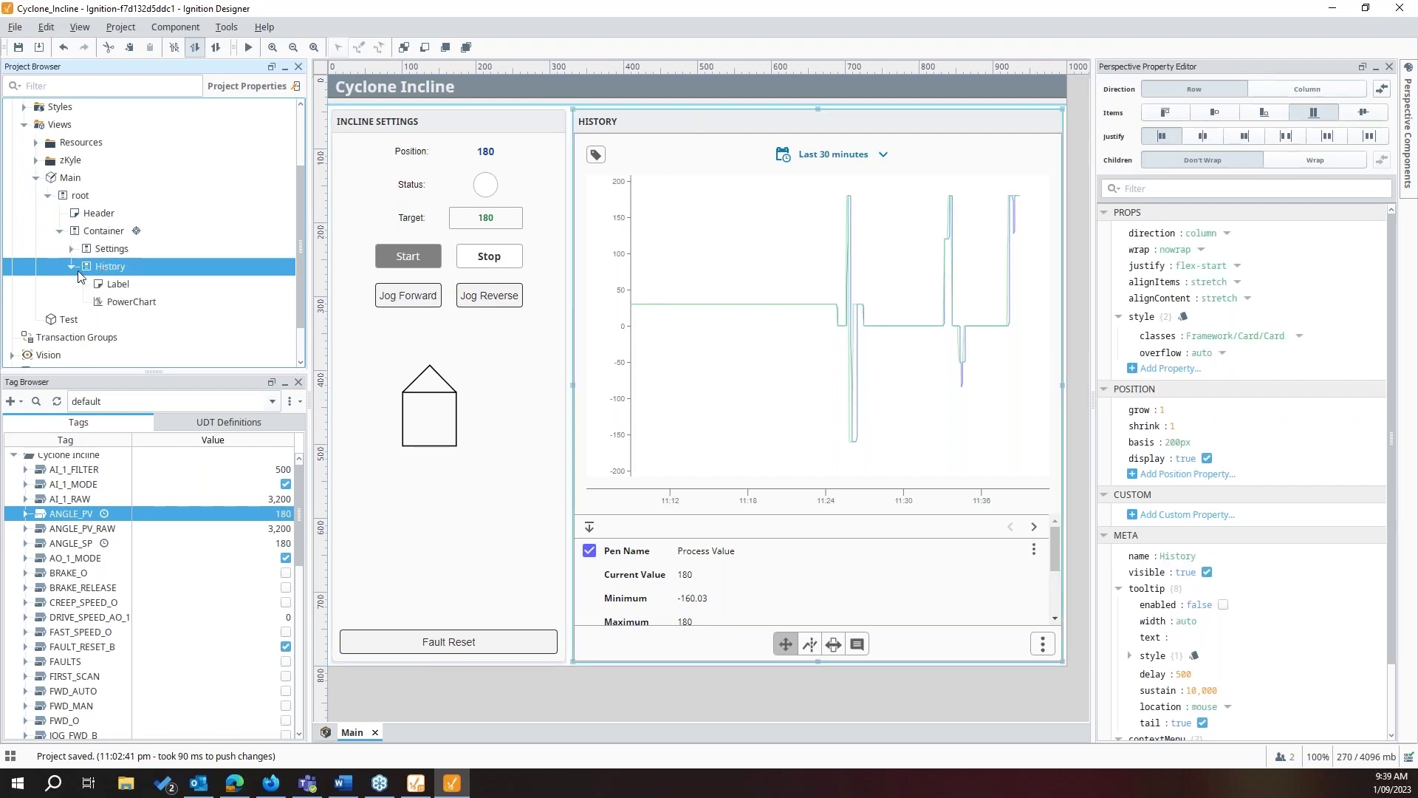
click(125, 304)
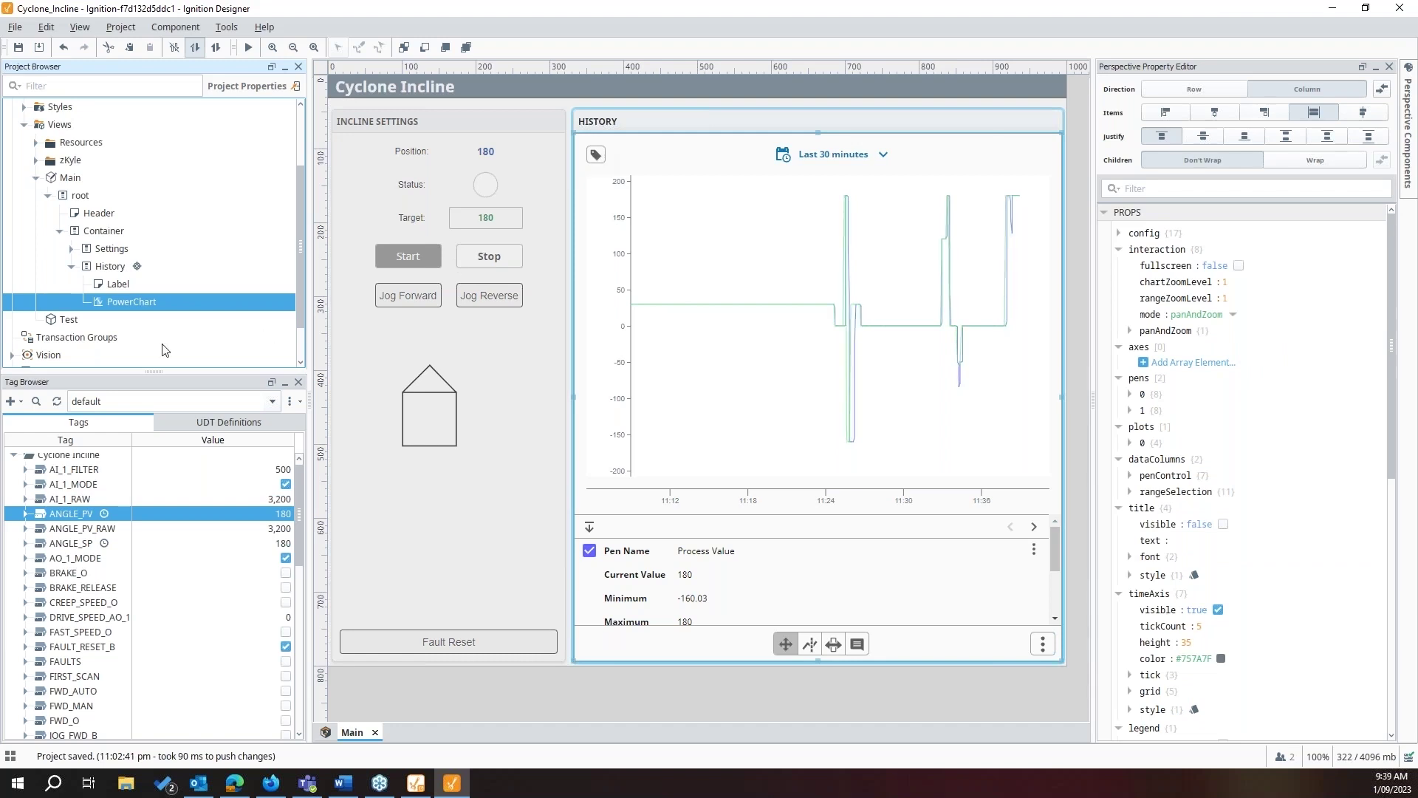
- Expand the Settings card and Position row to select the PV position value label
click(71, 248)
click(119, 199)
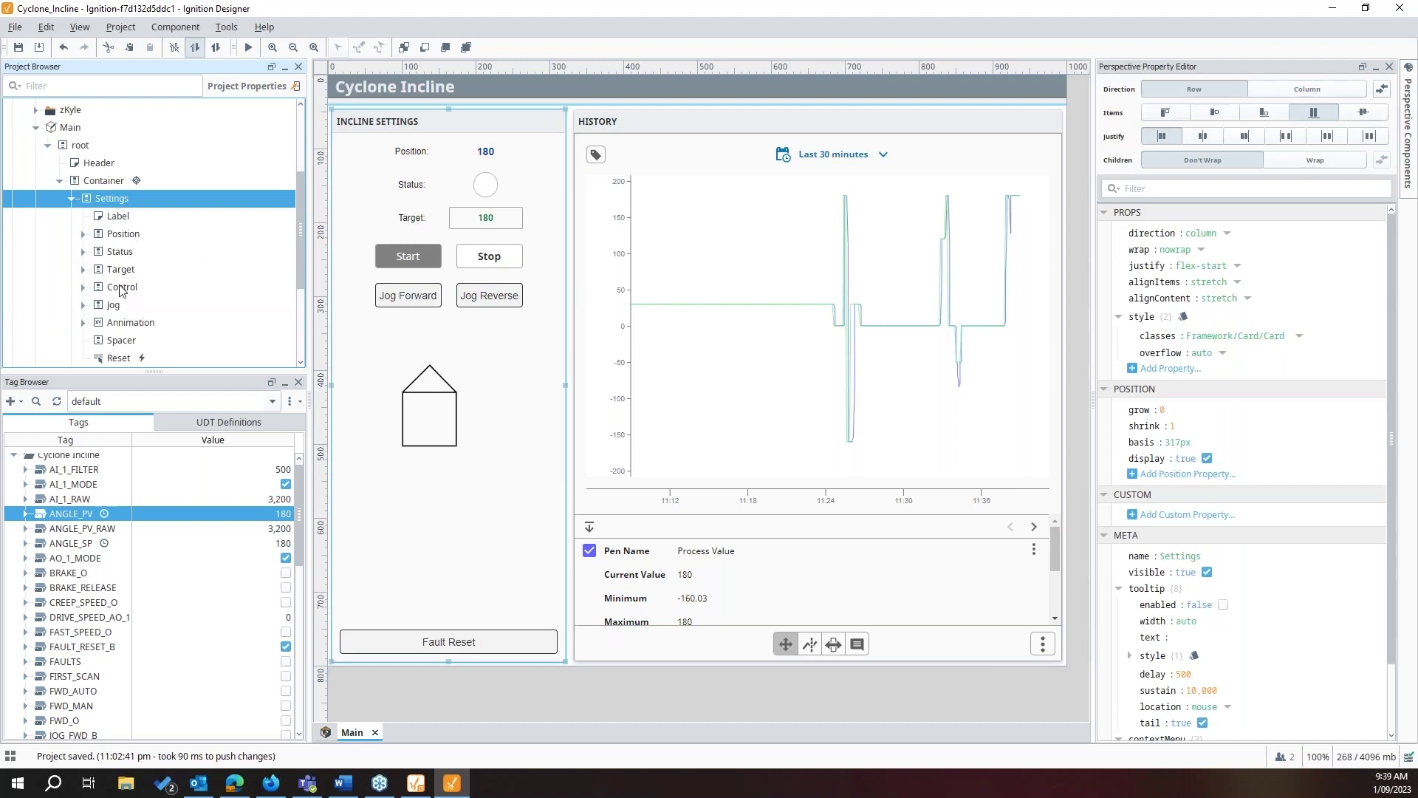
click(122, 235)
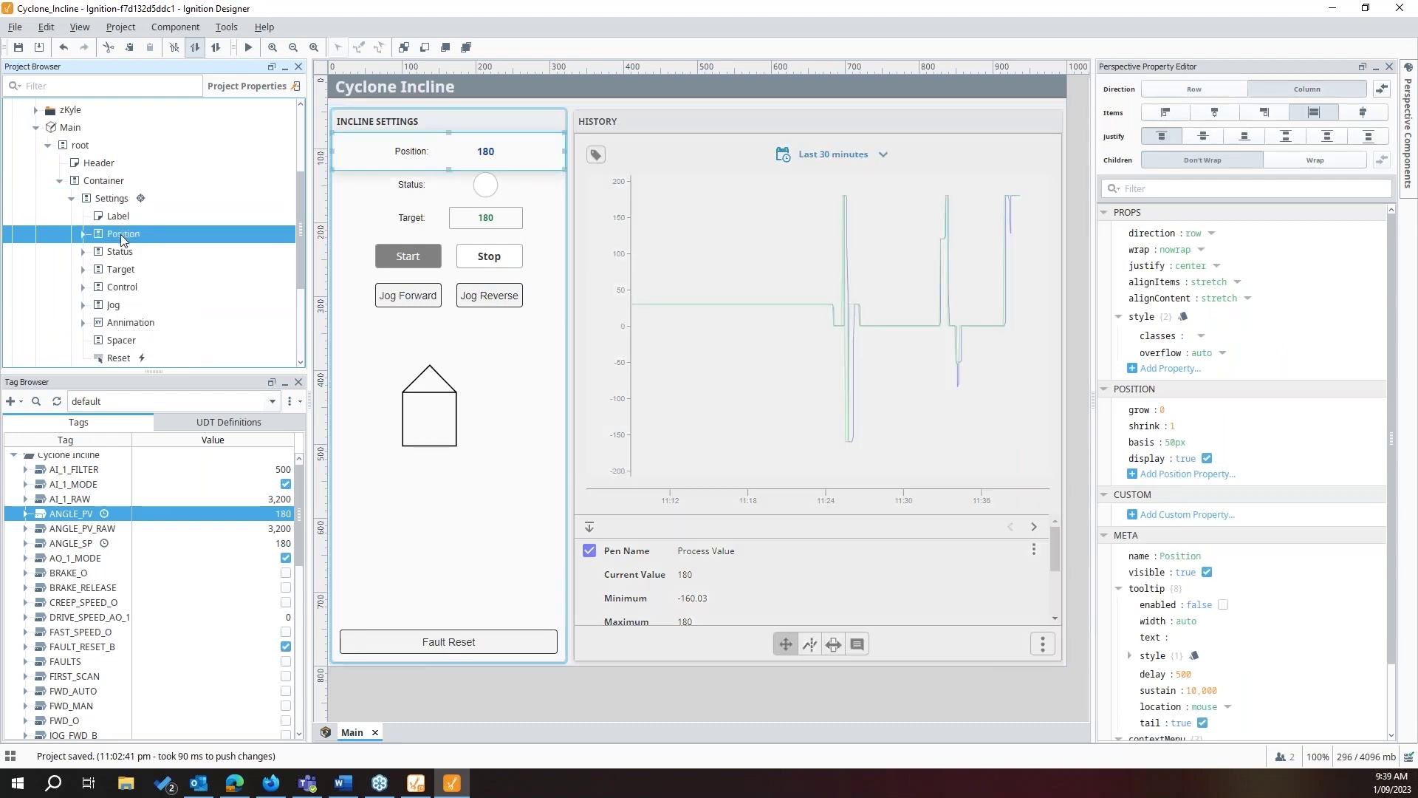
click(82, 234)
click(119, 271)
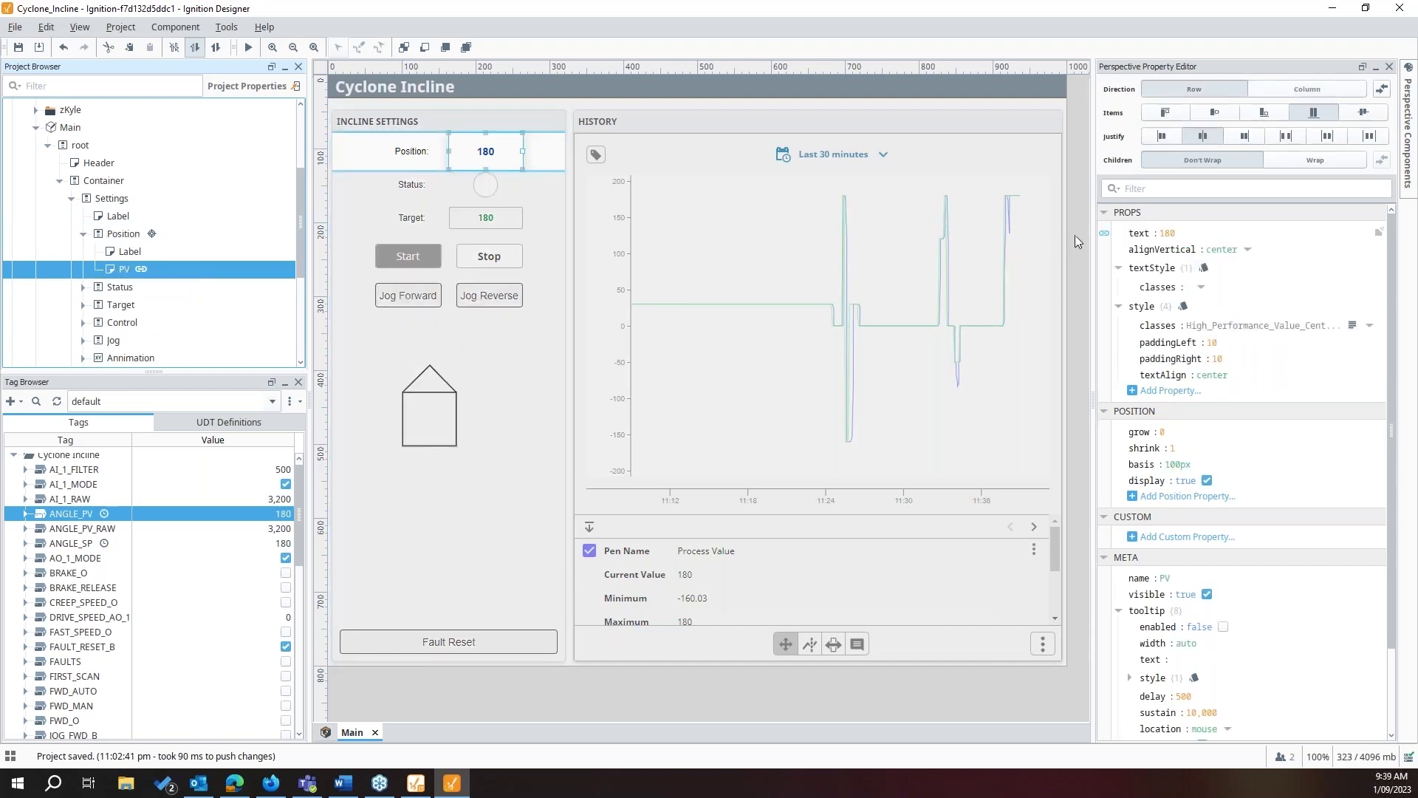
- Review the PV.text position tag binding unchanged, then expand the Status and Target components
click(1104, 234)
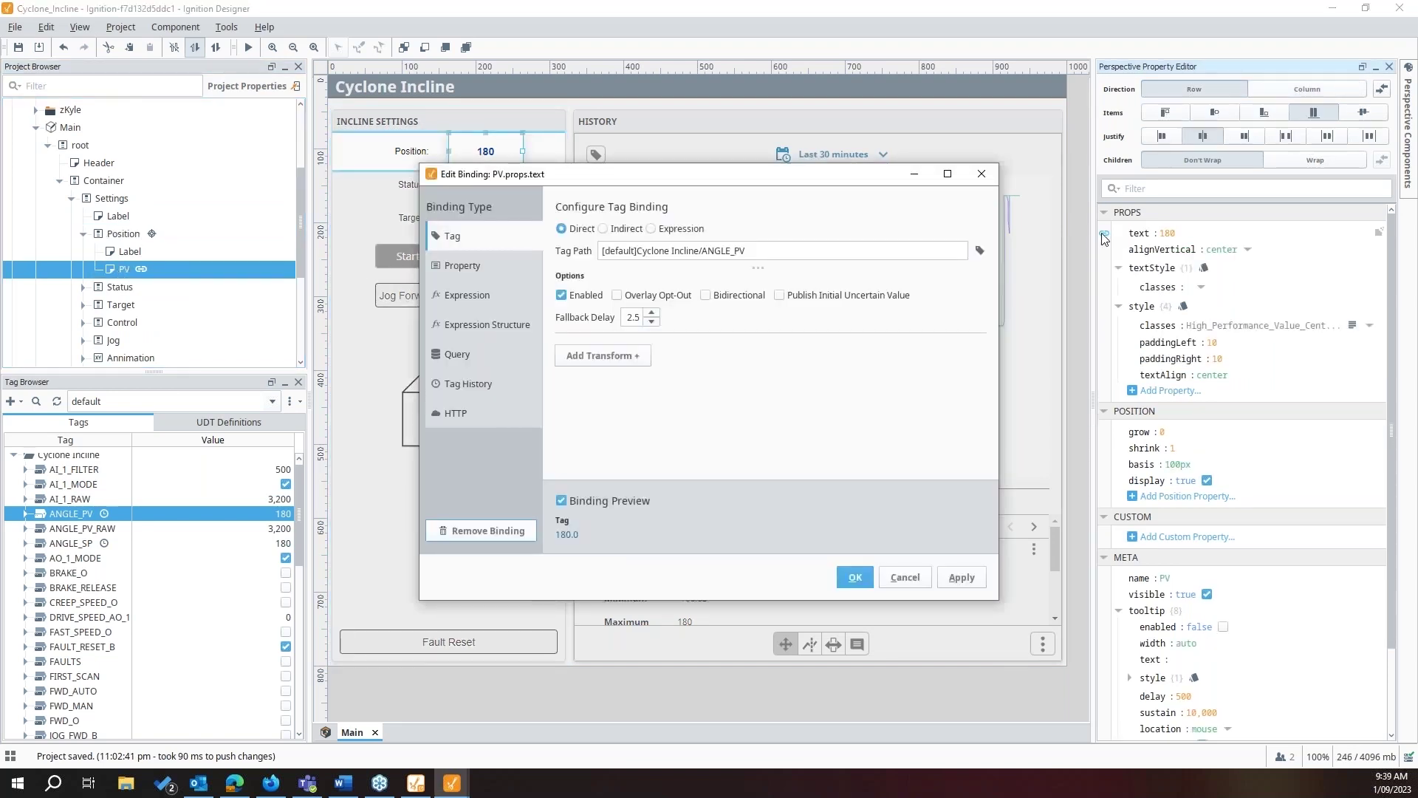
click(981, 174)
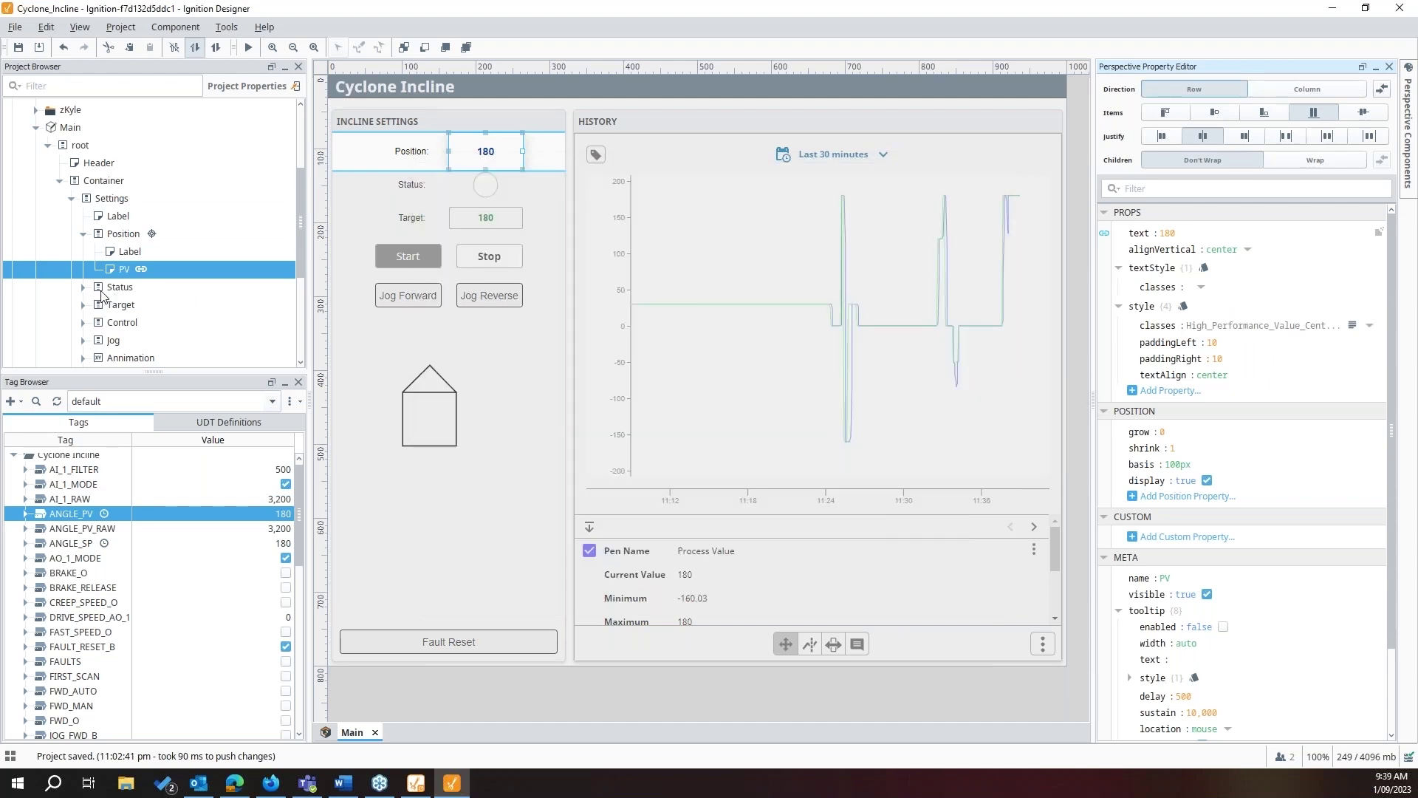
click(83, 287)
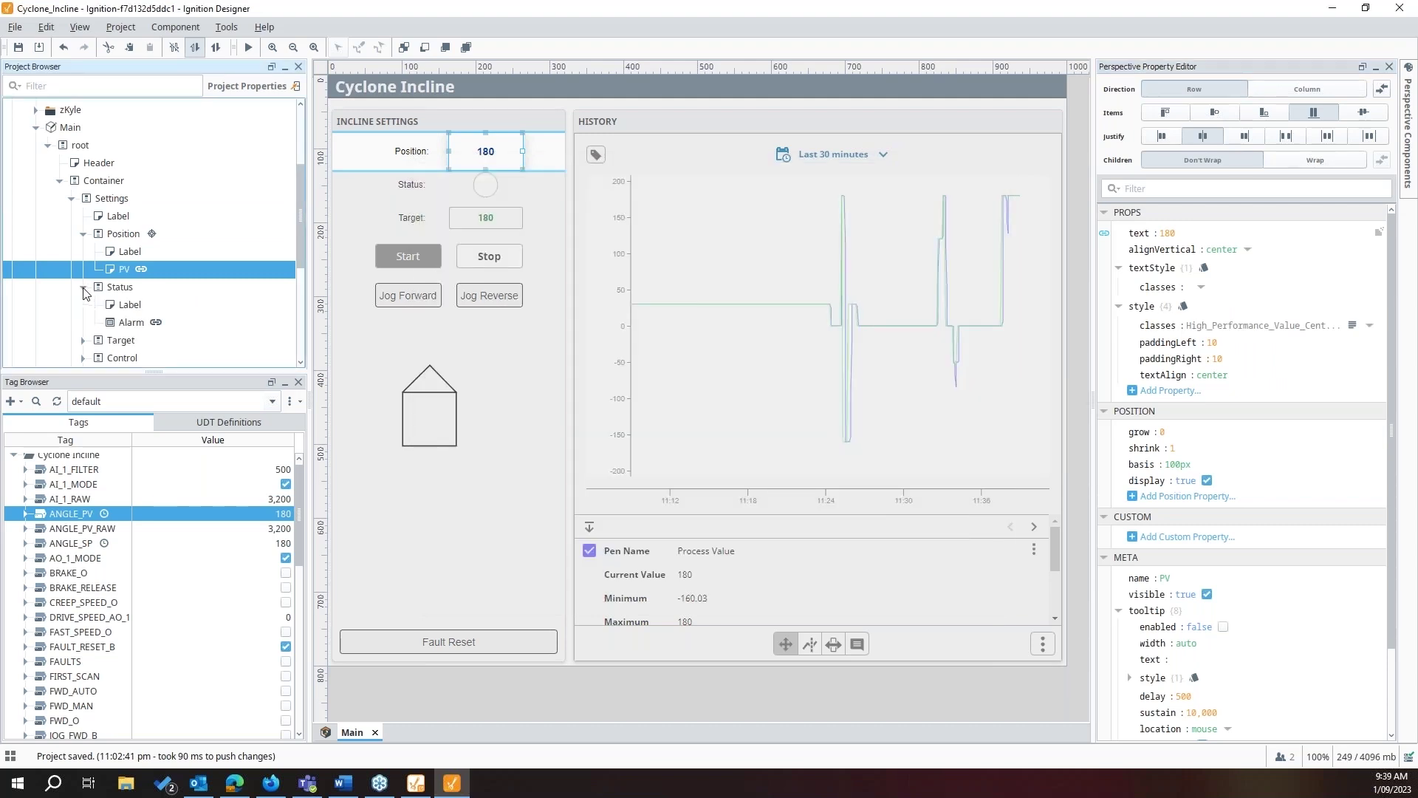
click(83, 340)
- Expand SP and review the NumericEntryField target value's tag binding without changes
scroll(104, 311, down, 2)
click(95, 283)
click(129, 302)
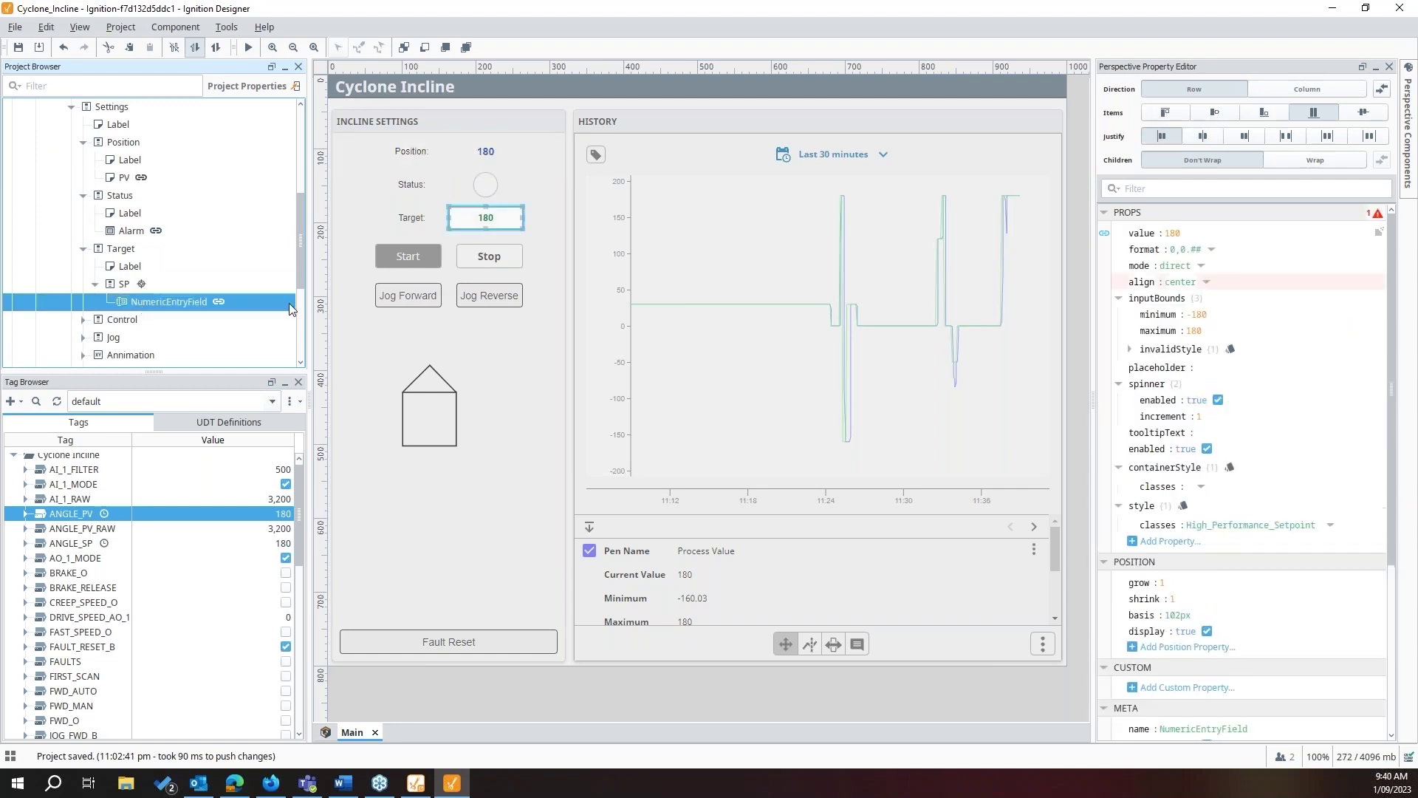
click(1104, 234)
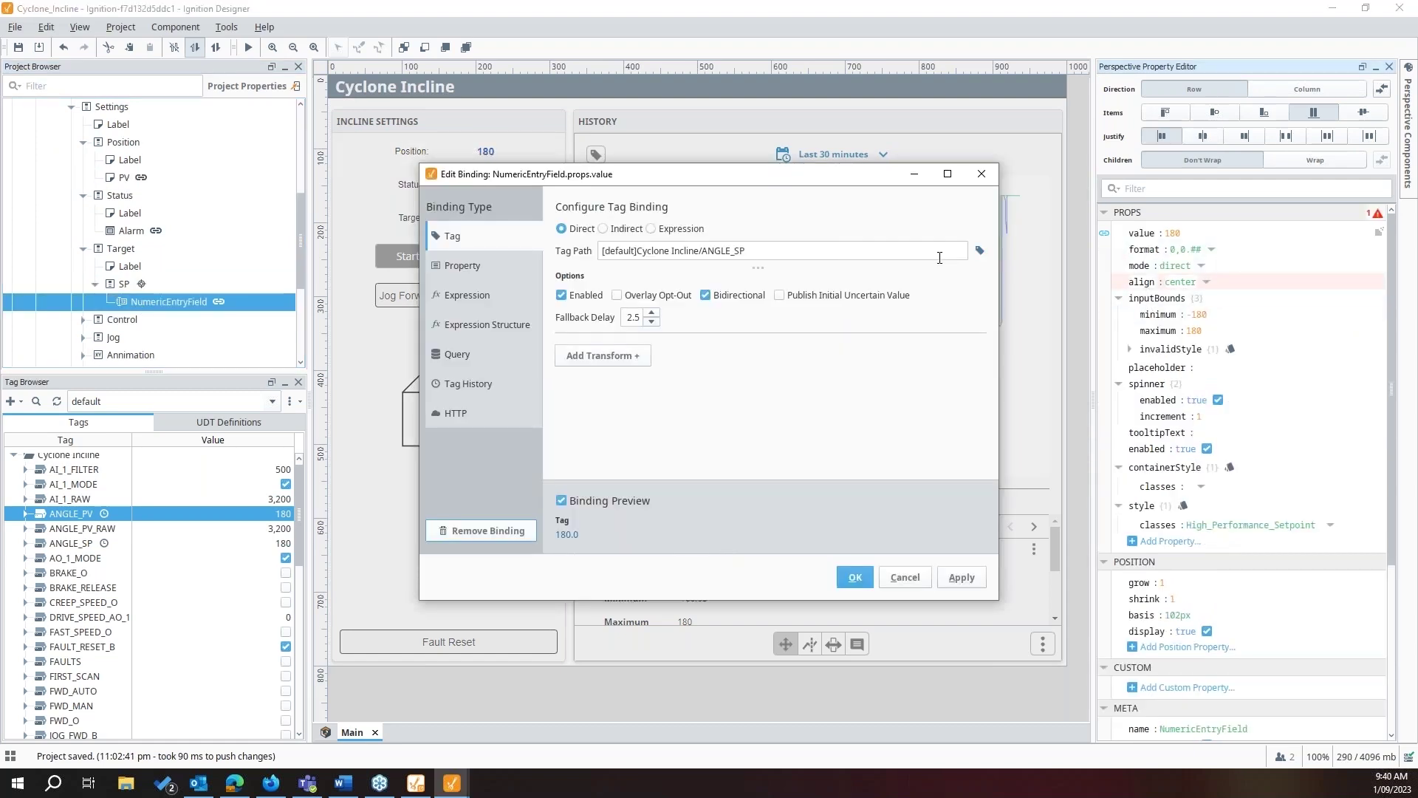
click(981, 174)
- Expand Control and Jog to inspect the Start/Stop, Jog Forward and Jog Reverse buttons
scroll(96, 288, down, 2)
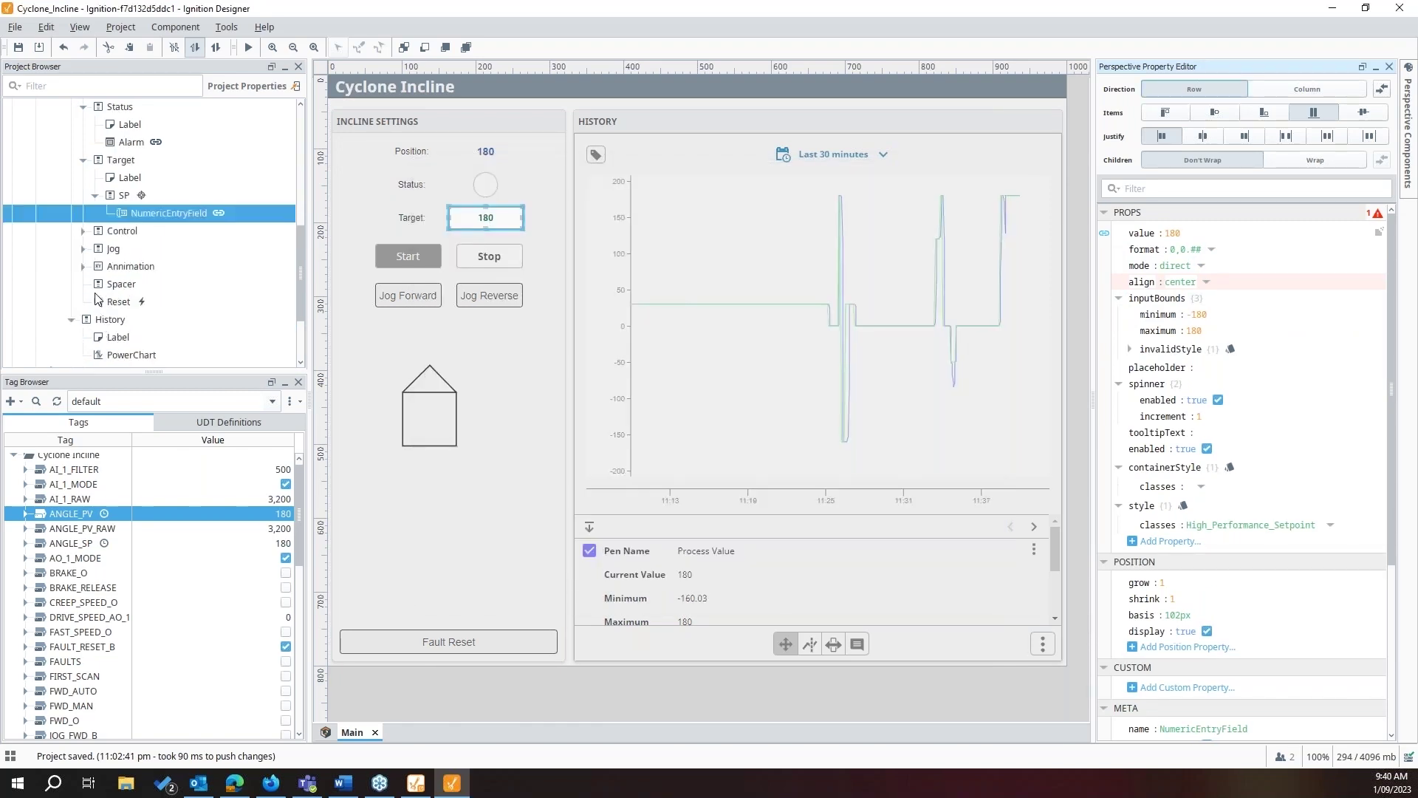
click(82, 231)
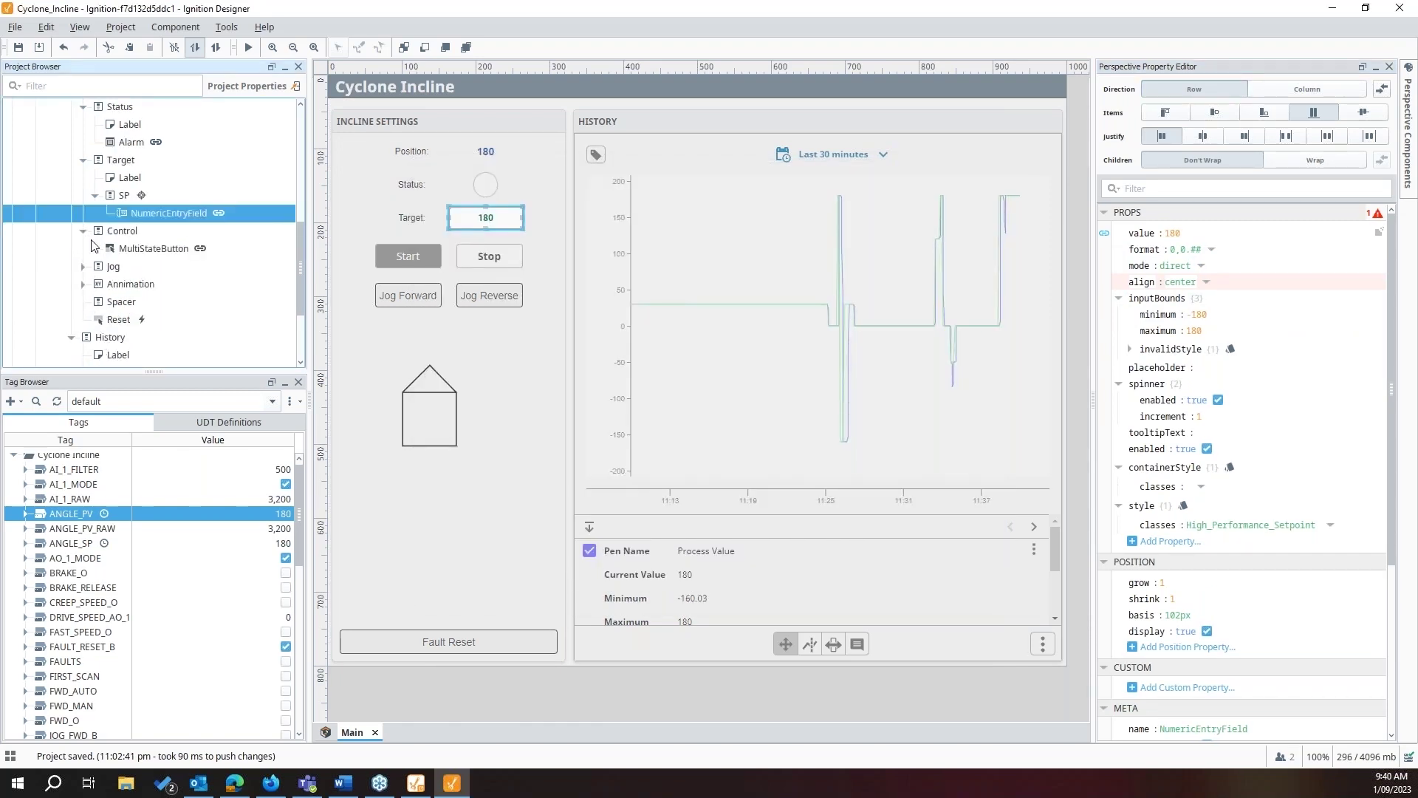
click(138, 251)
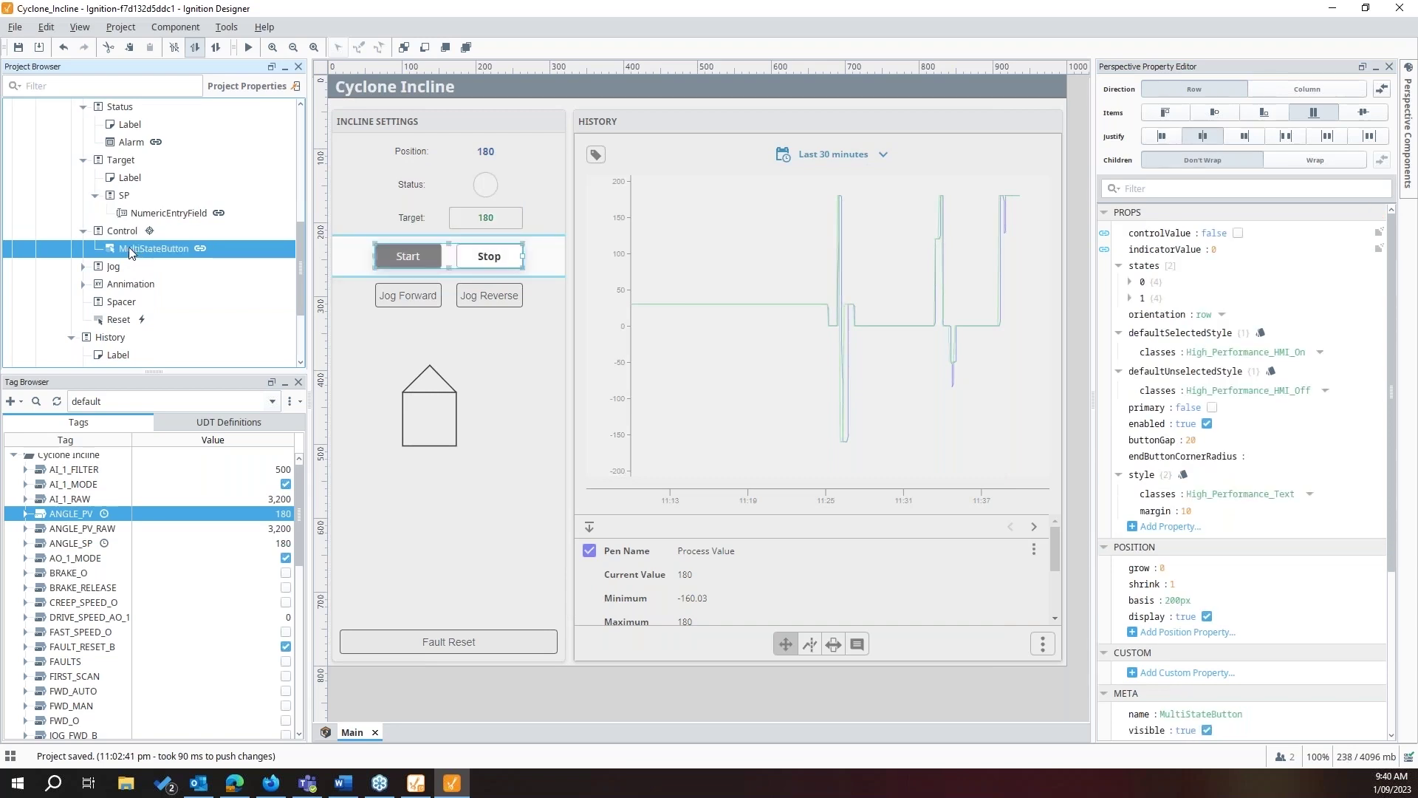
click(83, 267)
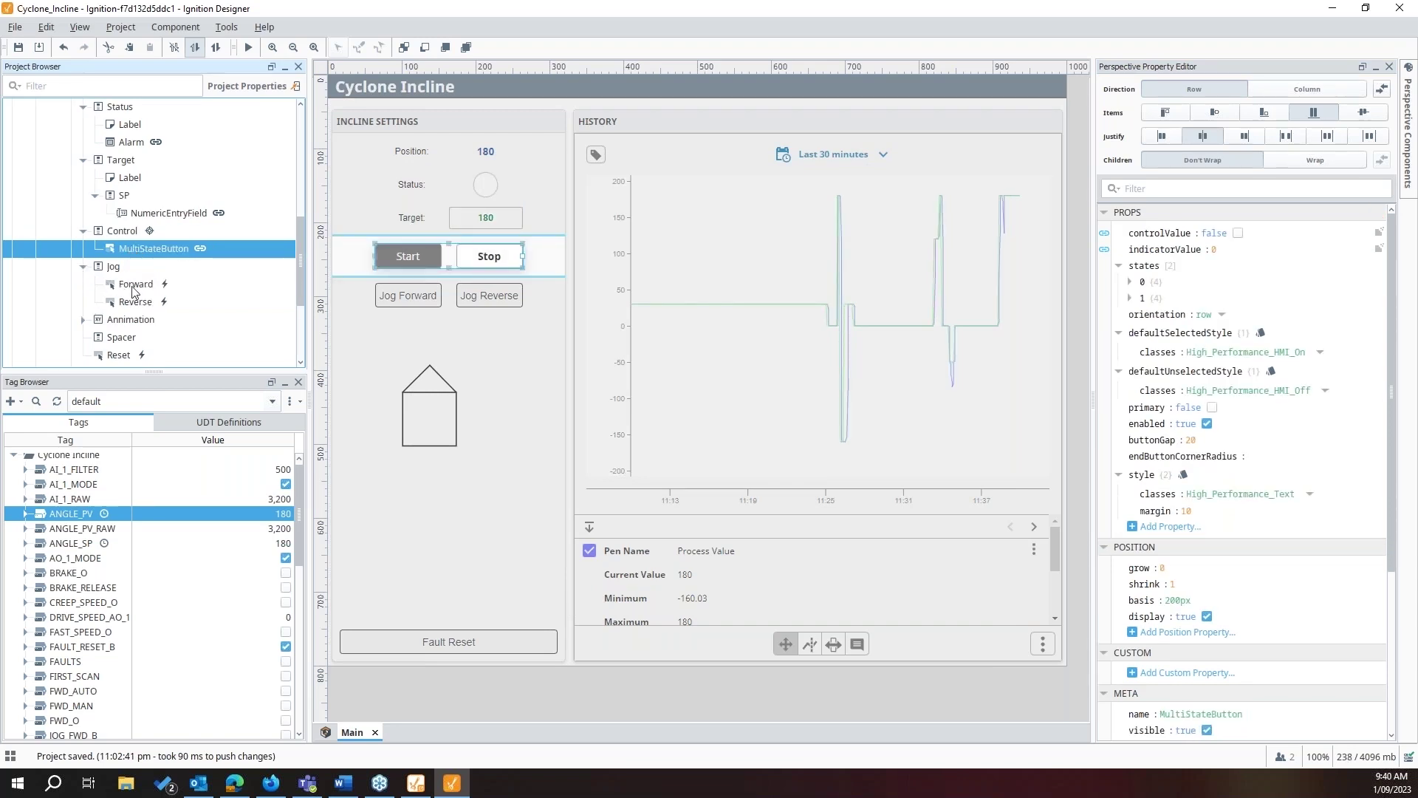
click(135, 285)
click(133, 303)
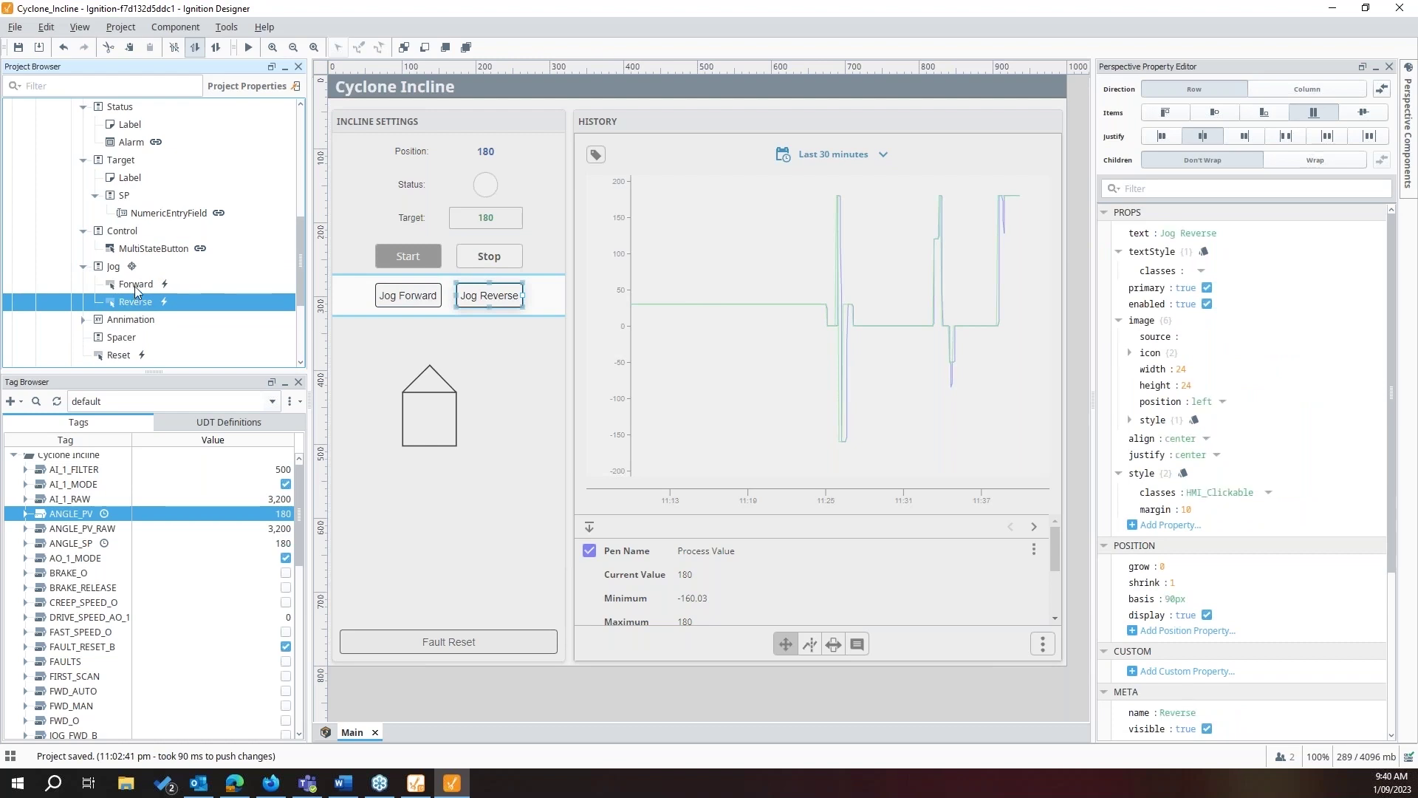
click(134, 290)
click(135, 303)
scroll(134, 305, down, 3)
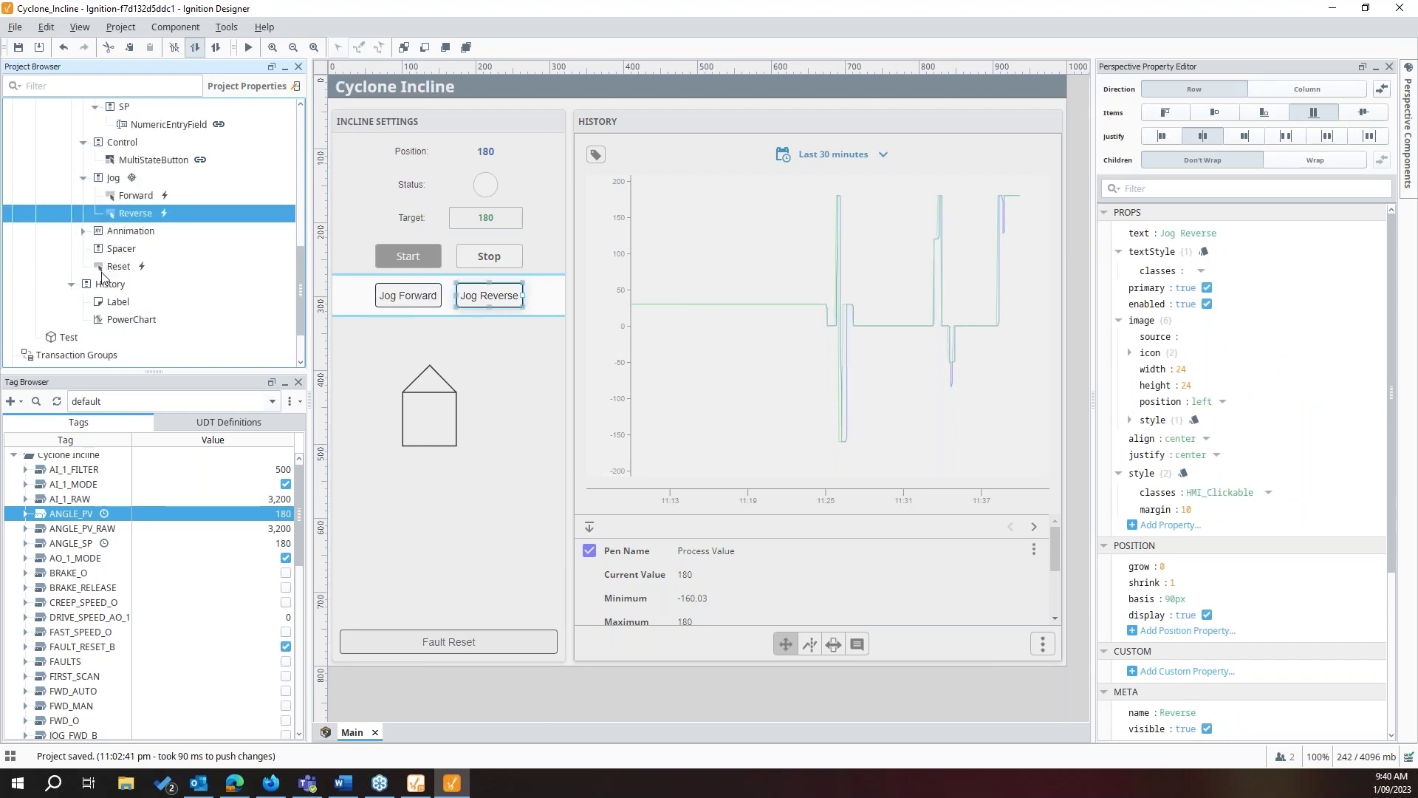
- Check the bitmap house graphic's rotate angle binding in the animation container, then return to Firefox
double_click(115, 232)
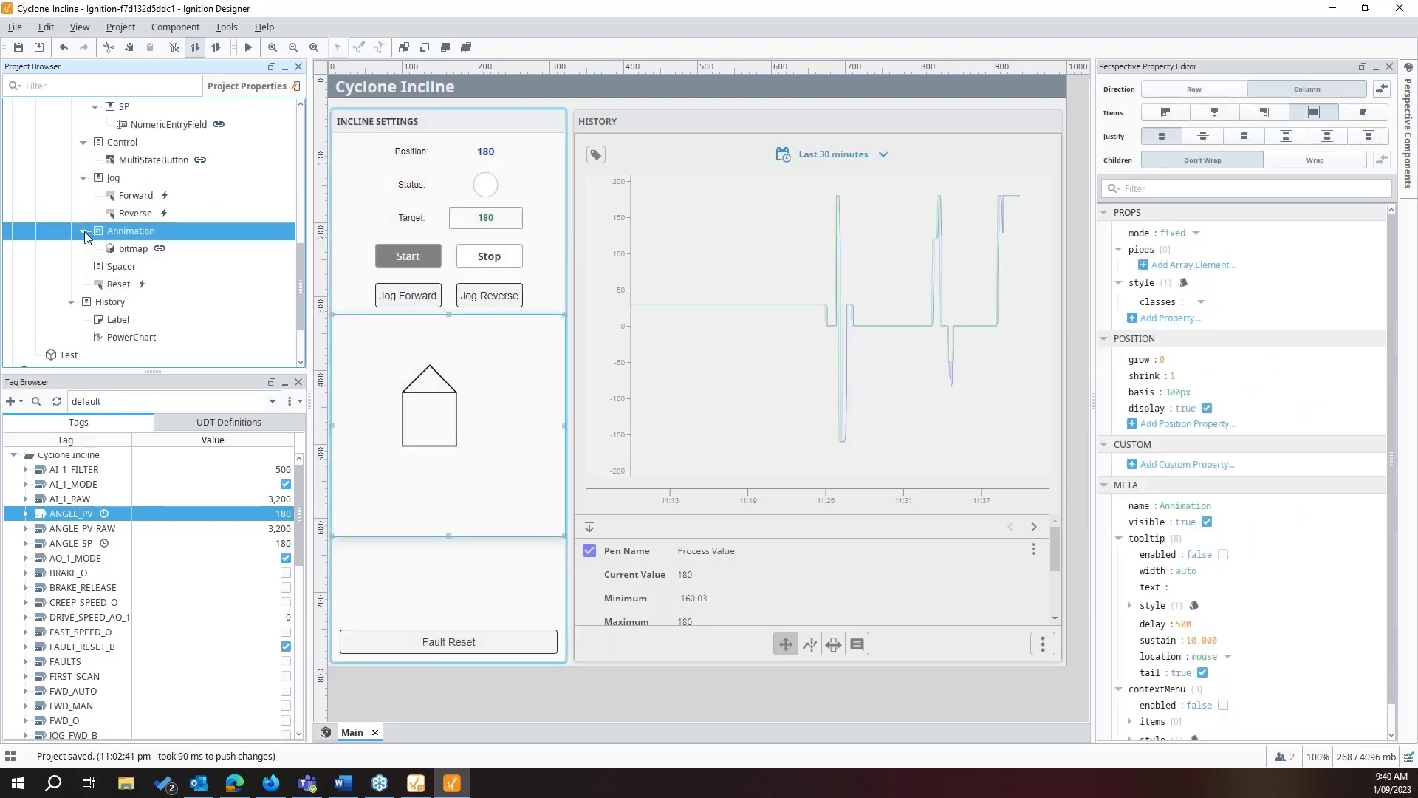
click(120, 251)
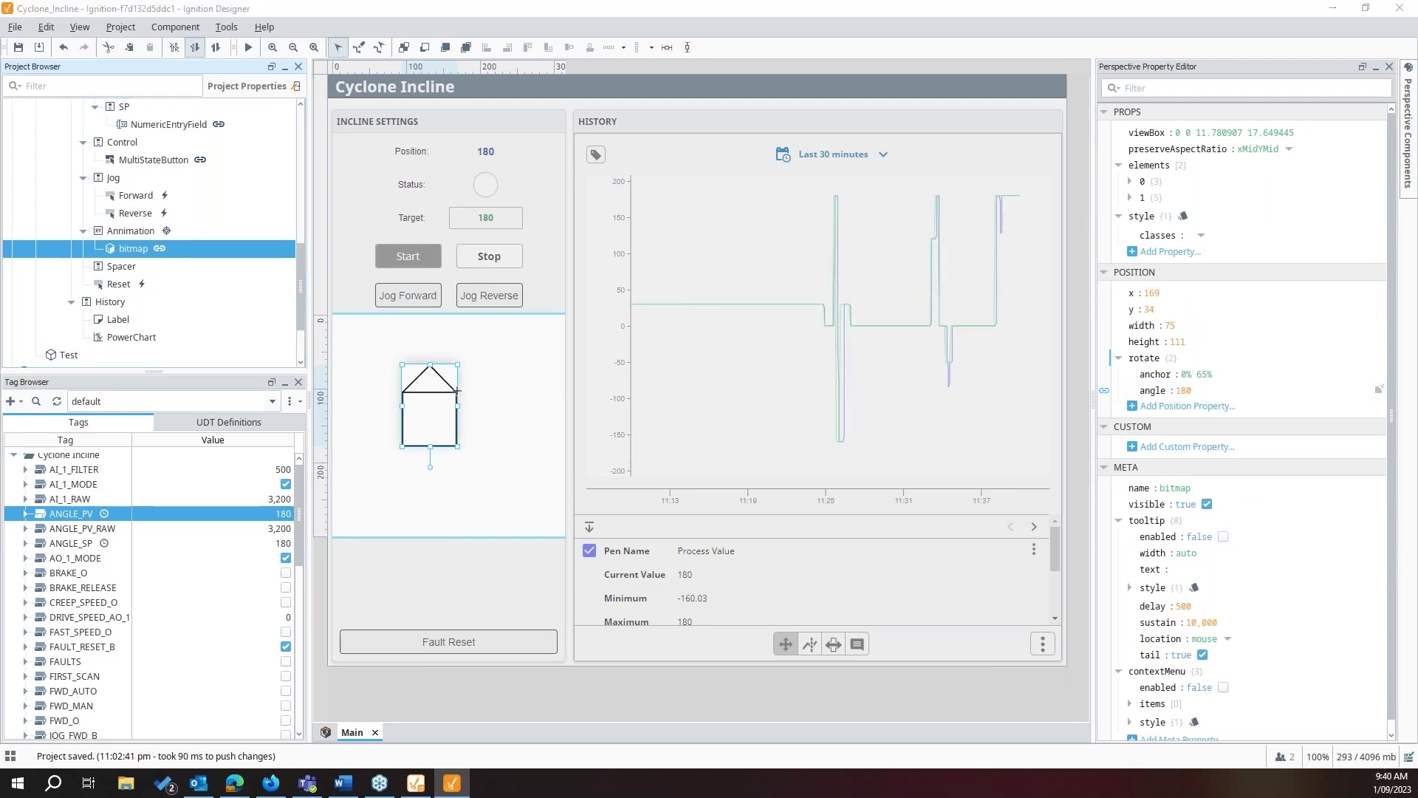
key(alt+Tab)
- Enter -120 as the Target setpoint and press Start to drive the incline there
click(128, 235)
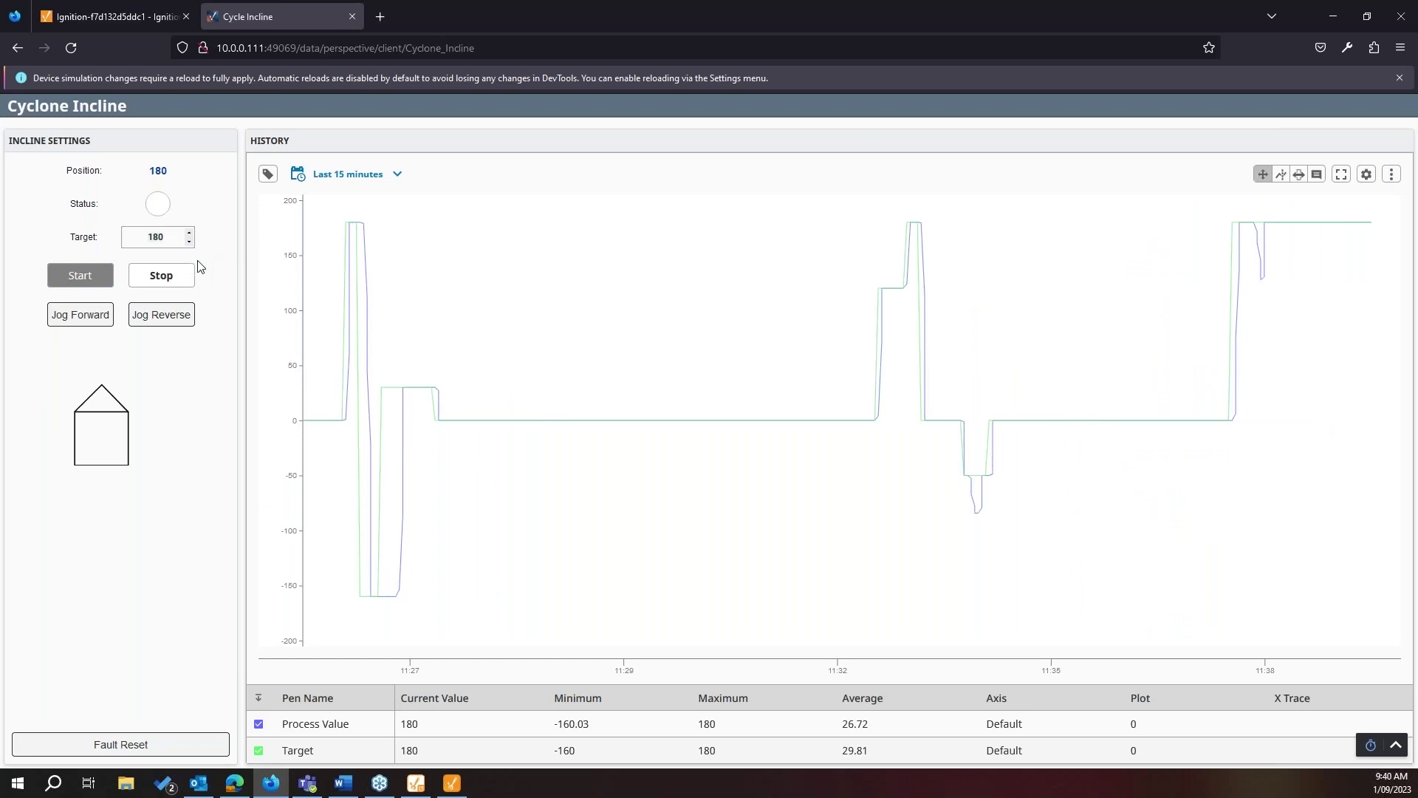
text(-120)
key(Return)
click(87, 283)
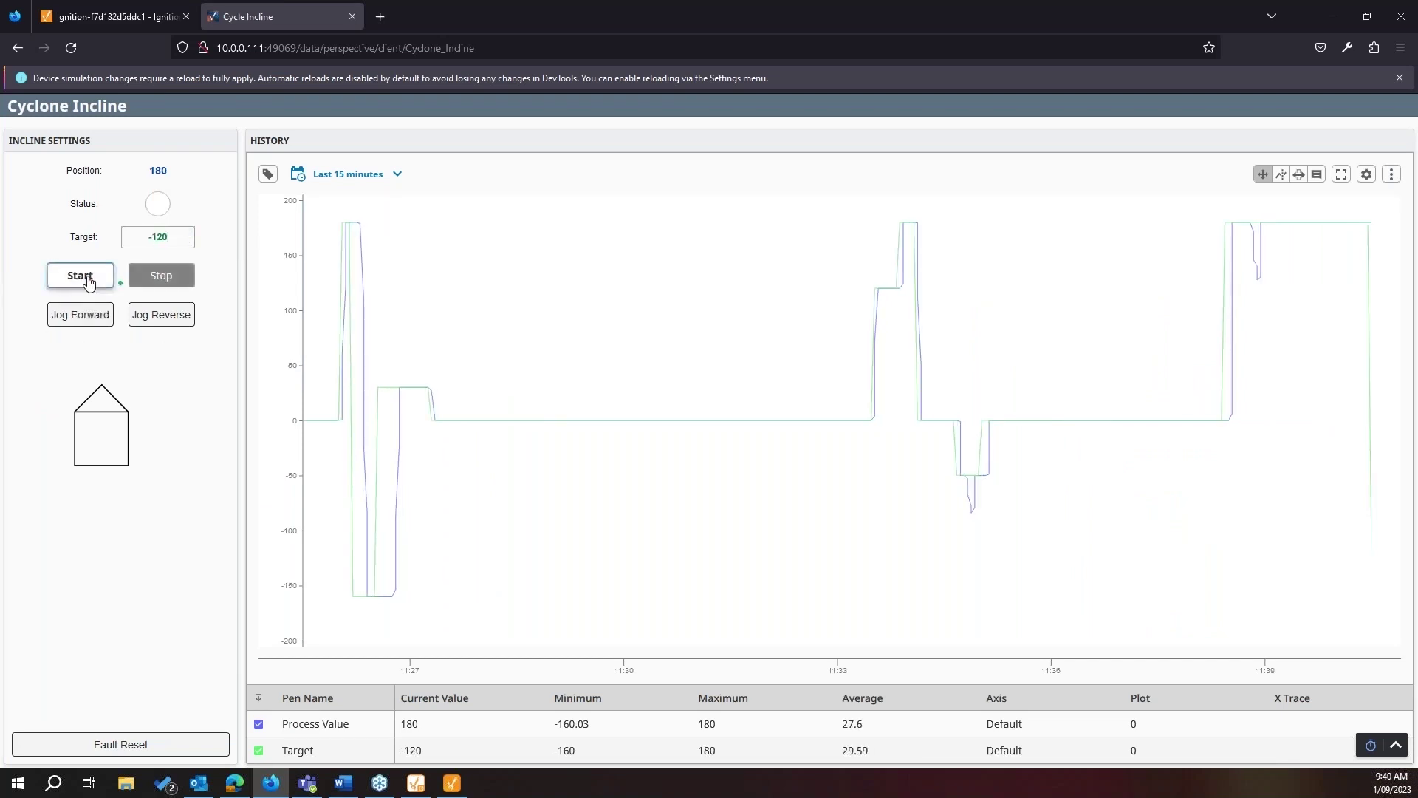